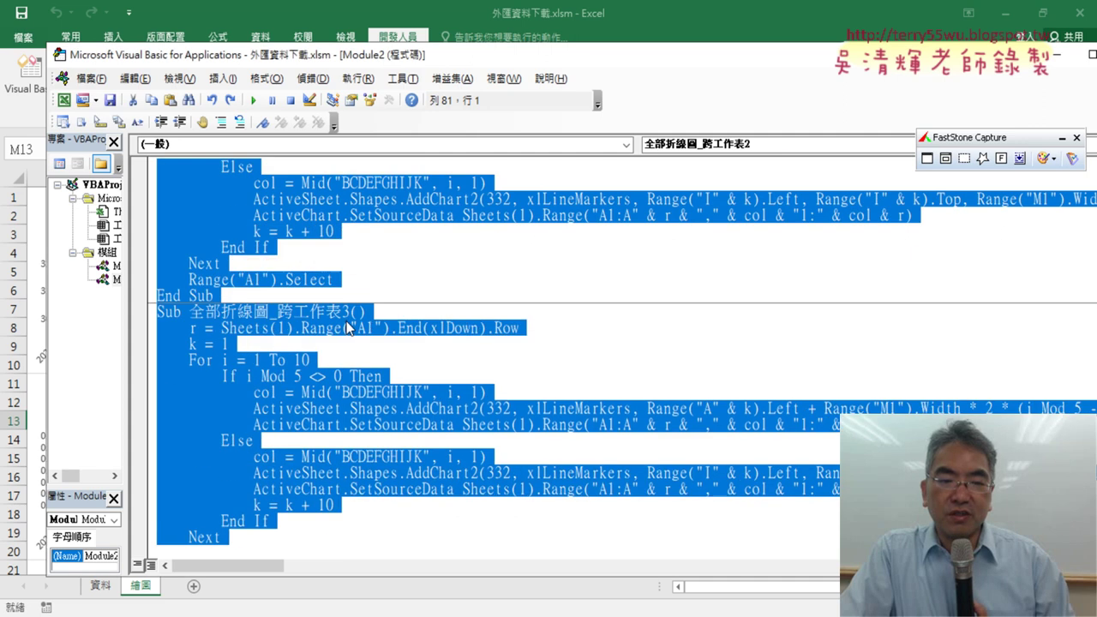
- Highlight the Range("A" & k).Left and Range("M1").Width * 2 terms in the macro code
{"action": "left_click", "coordinate": [485, 360]}
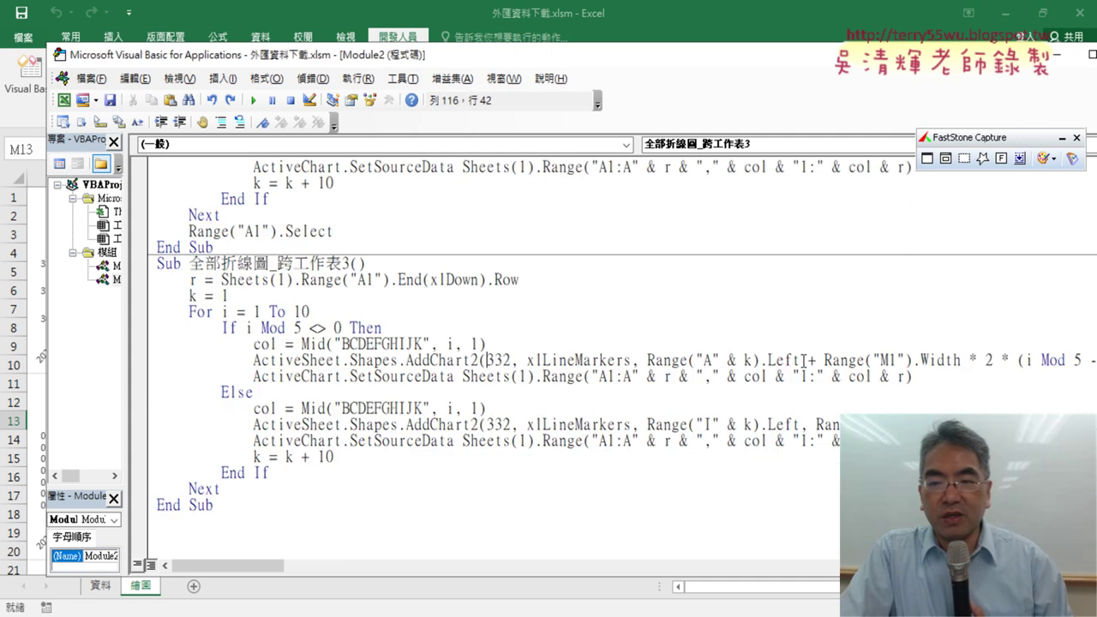
{"action": "left_click_drag", "start_coordinate": [803, 360], "coordinate": [651, 360]}
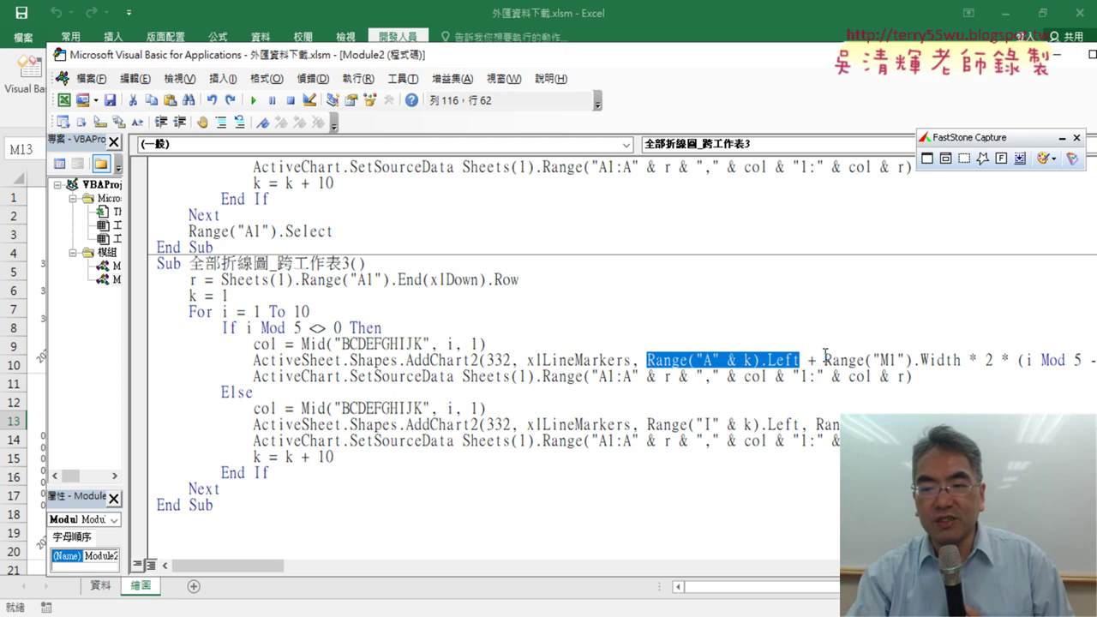
{"action": "mouse_move", "coordinate": [823, 360]}
{"action": "left_mouse_down"}
{"action": "mouse_move", "coordinate": [257, 360]}
{"action": "mouse_move", "coordinate": [992, 360]}
{"action": "left_mouse_up"}
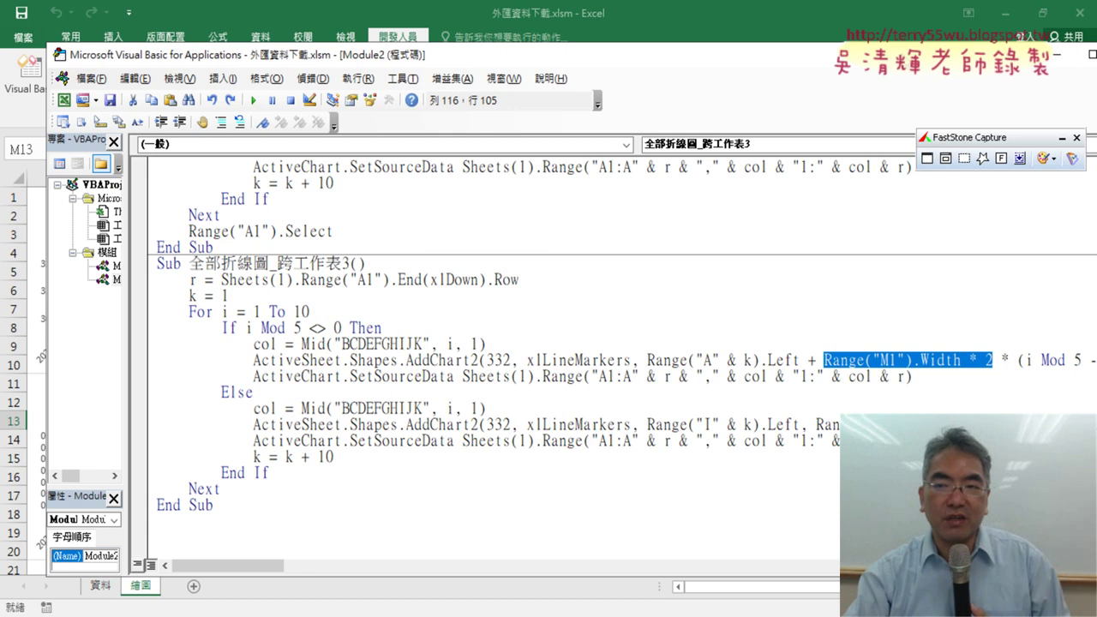
{"action": "left_click_drag", "start_coordinate": [899, 58], "coordinate": [756, 55]}
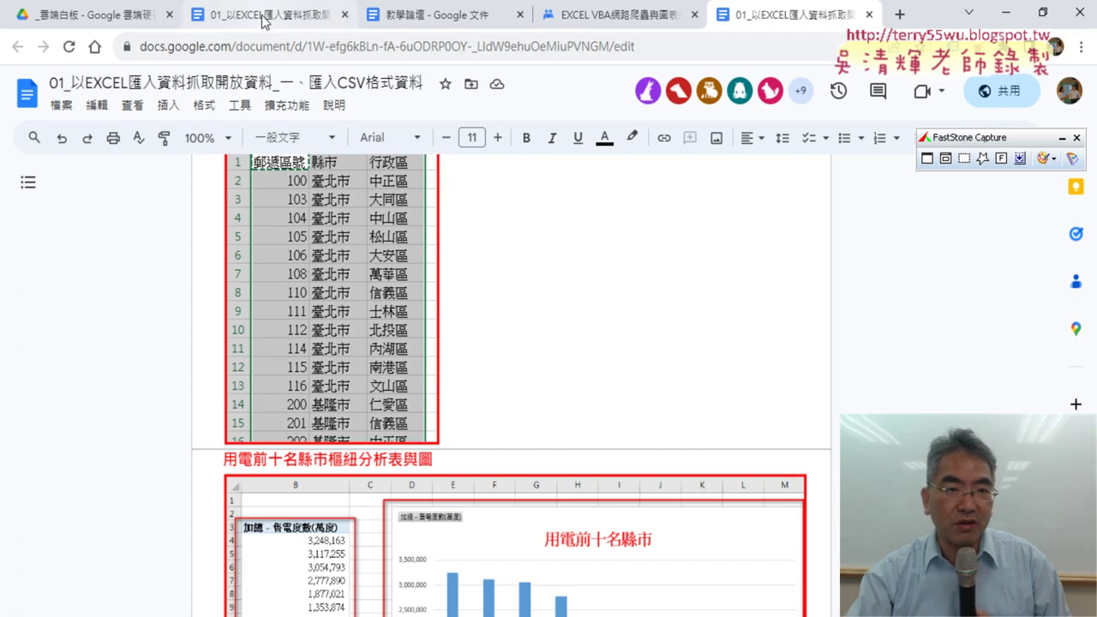
- Select the chart offset and width expression in the notes' 全部折線圖_跨工作表3 code, then return to Excel
{"action": "left_click", "coordinate": [267, 17]}
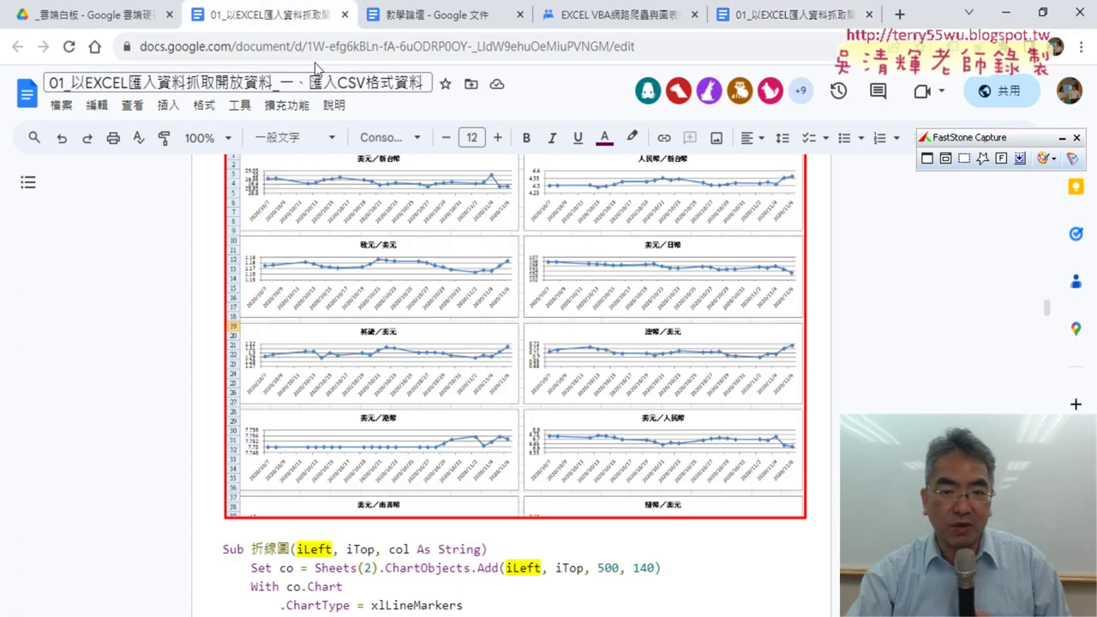
{"action": "scroll", "coordinate": [785, 308], "scroll_direction": "up", "scroll_amount": 2}
{"action": "scroll", "coordinate": [784, 308], "scroll_direction": "up", "scroll_amount": 10}
{"action": "scroll", "coordinate": [785, 308], "scroll_direction": "up", "scroll_amount": 2}
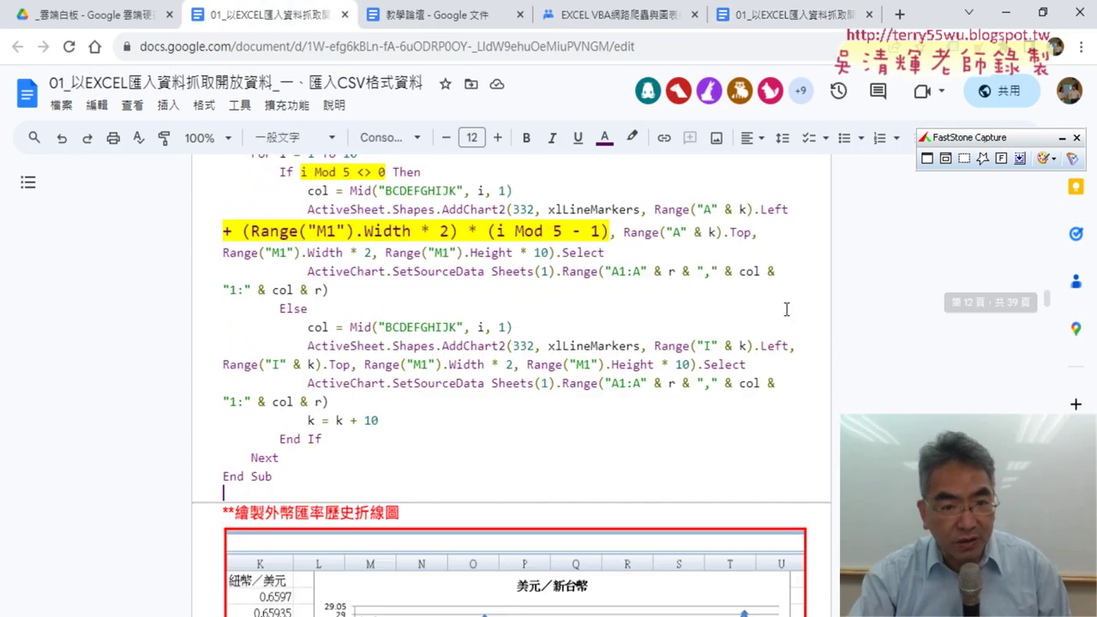
{"action": "scroll", "coordinate": [785, 308], "scroll_direction": "up", "scroll_amount": 2}
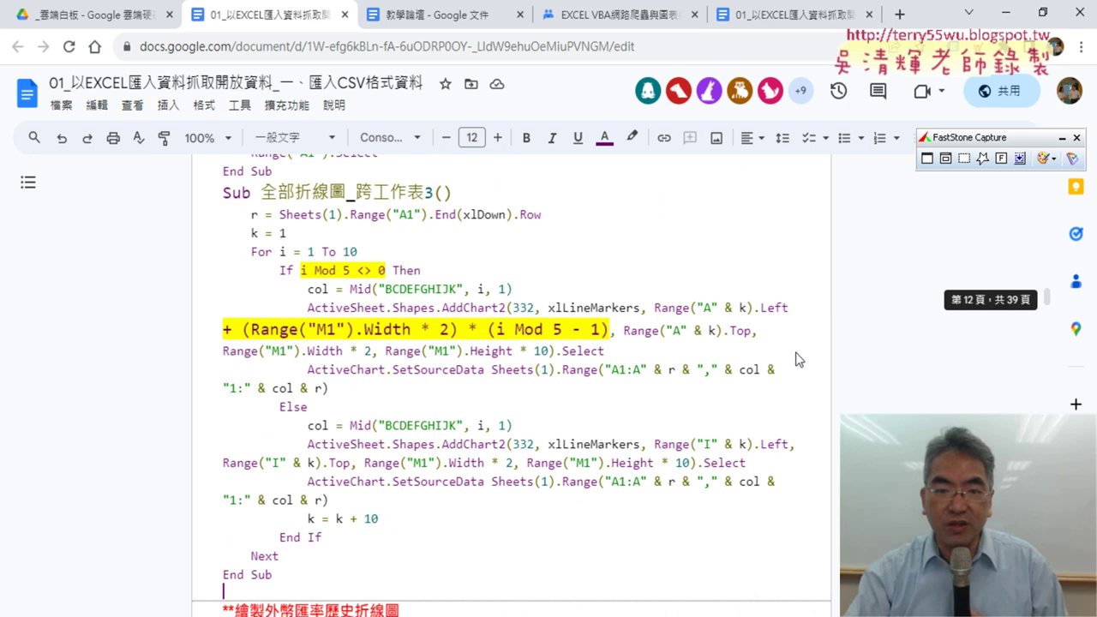
{"action": "left_click_drag", "start_coordinate": [245, 329], "coordinate": [611, 333]}
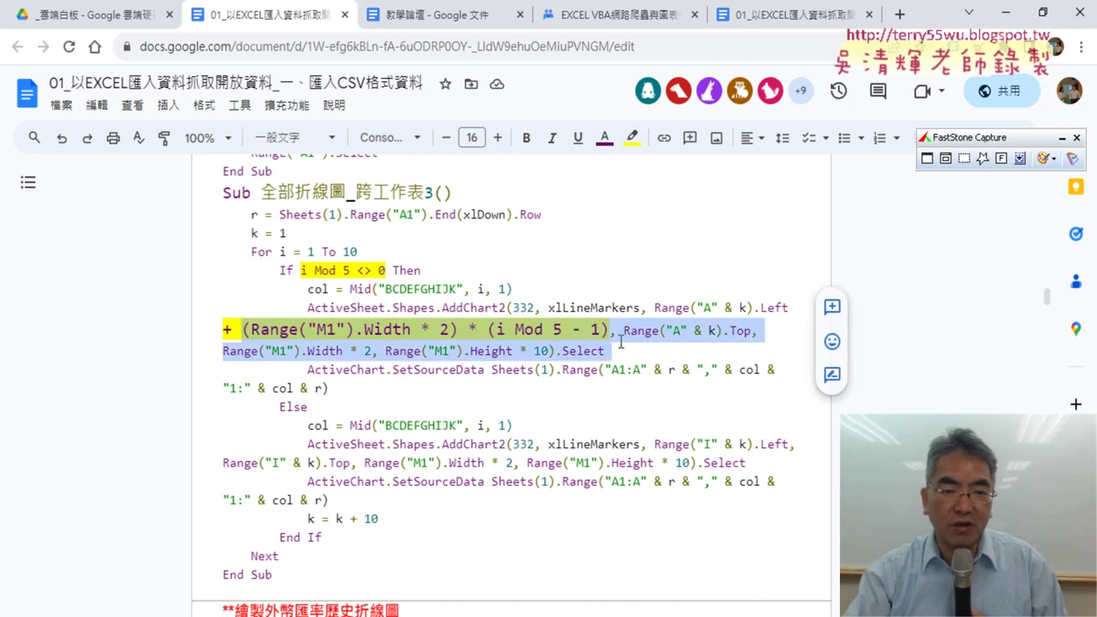
{"action": "left_click_drag", "start_coordinate": [457, 330], "coordinate": [252, 332]}
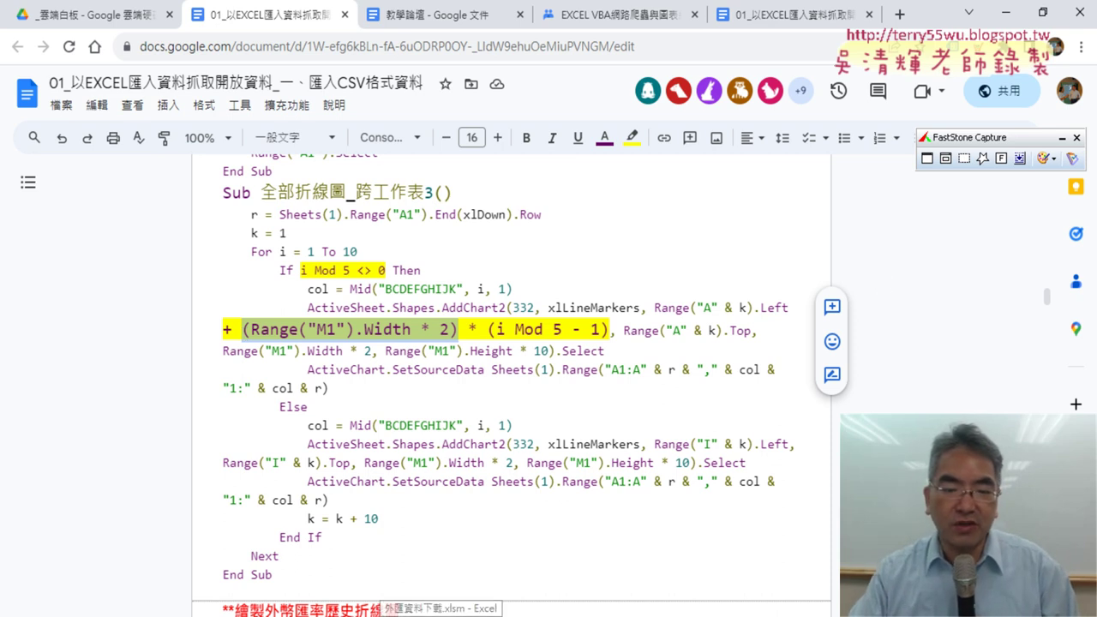
{"action": "key", "text": "alt+Tab"}
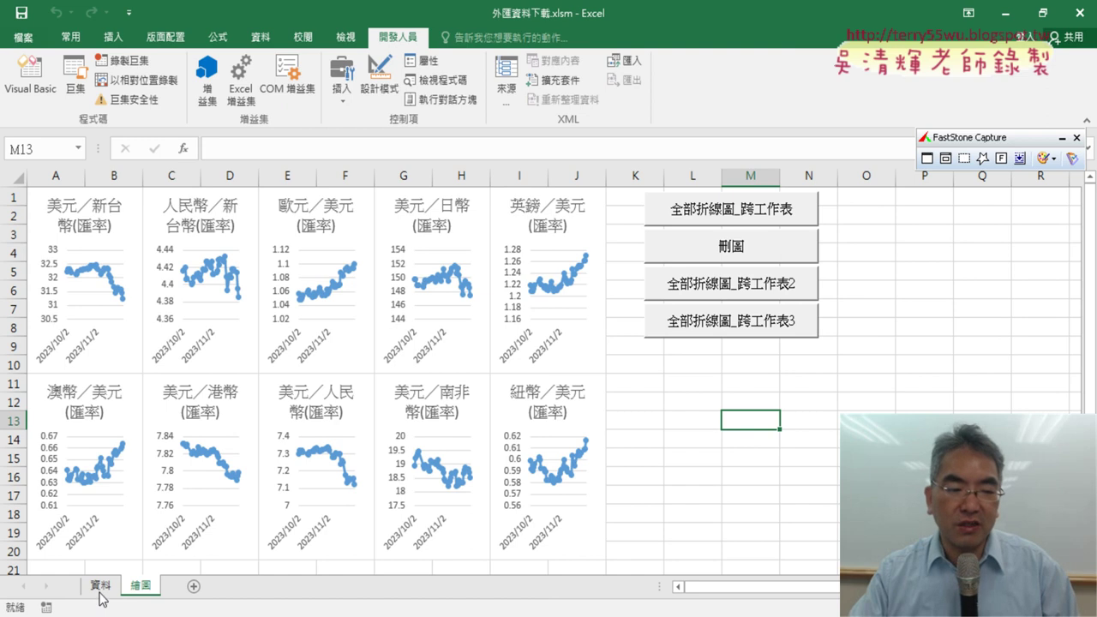
- On the 資料 sheet, run 刪圖 then 全部折線圖 to redraw the charts, then return to 繪圖
{"action": "left_click", "coordinate": [100, 586]}
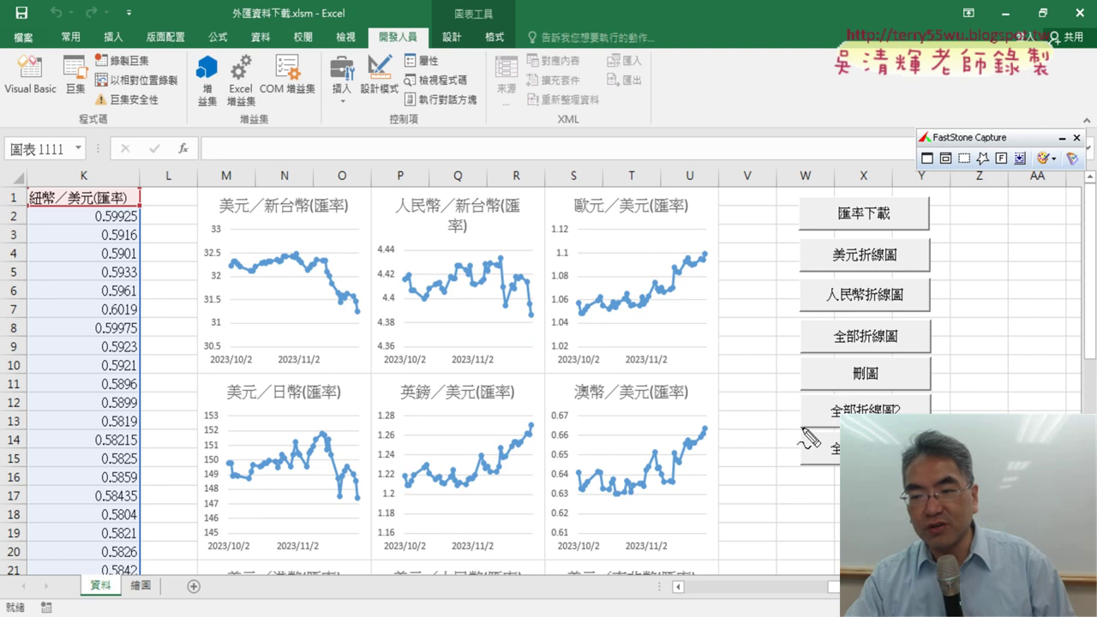
{"action": "left_click_drag", "start_coordinate": [757, 429], "coordinate": [840, 423]}
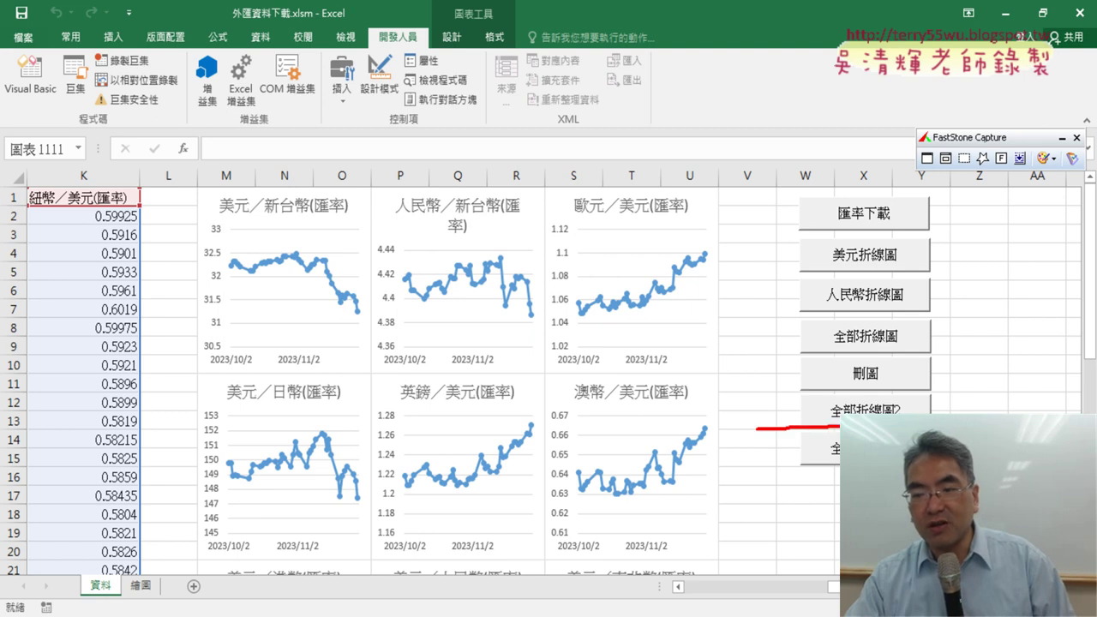
{"action": "left_click_drag", "start_coordinate": [838, 485], "coordinate": [838, 435]}
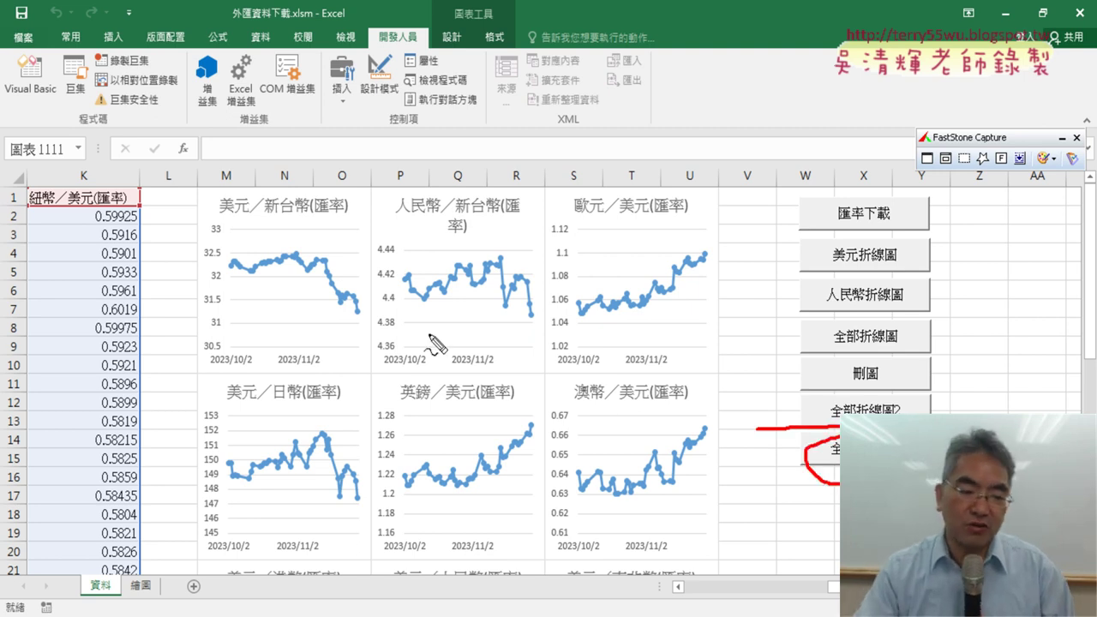
{"action": "key", "text": "Escape"}
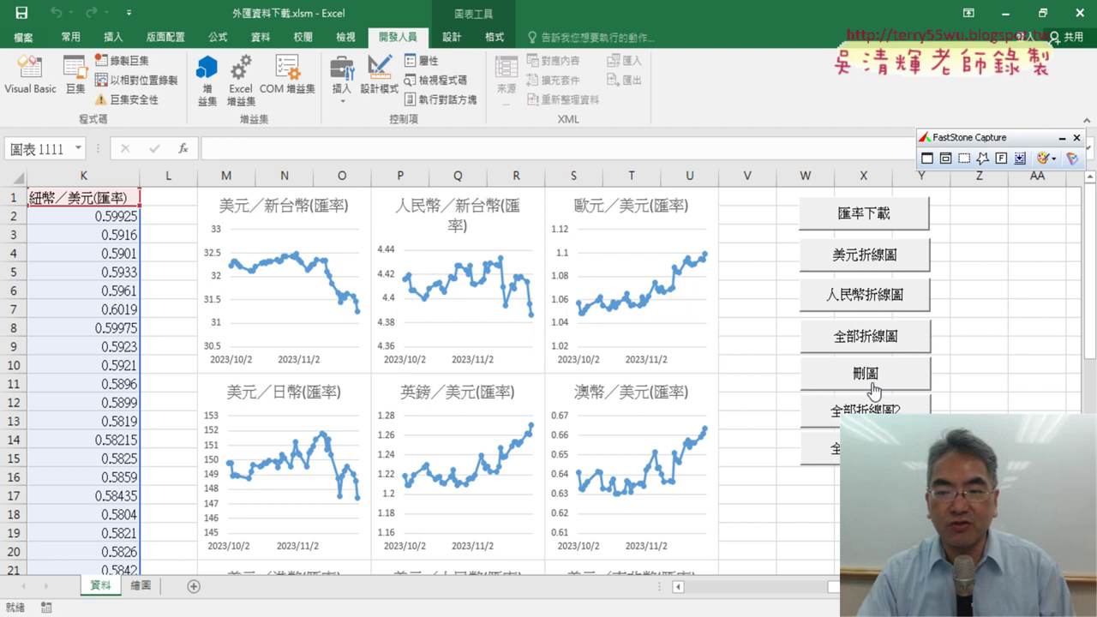
{"action": "left_click", "coordinate": [874, 391]}
{"action": "left_click", "coordinate": [822, 448]}
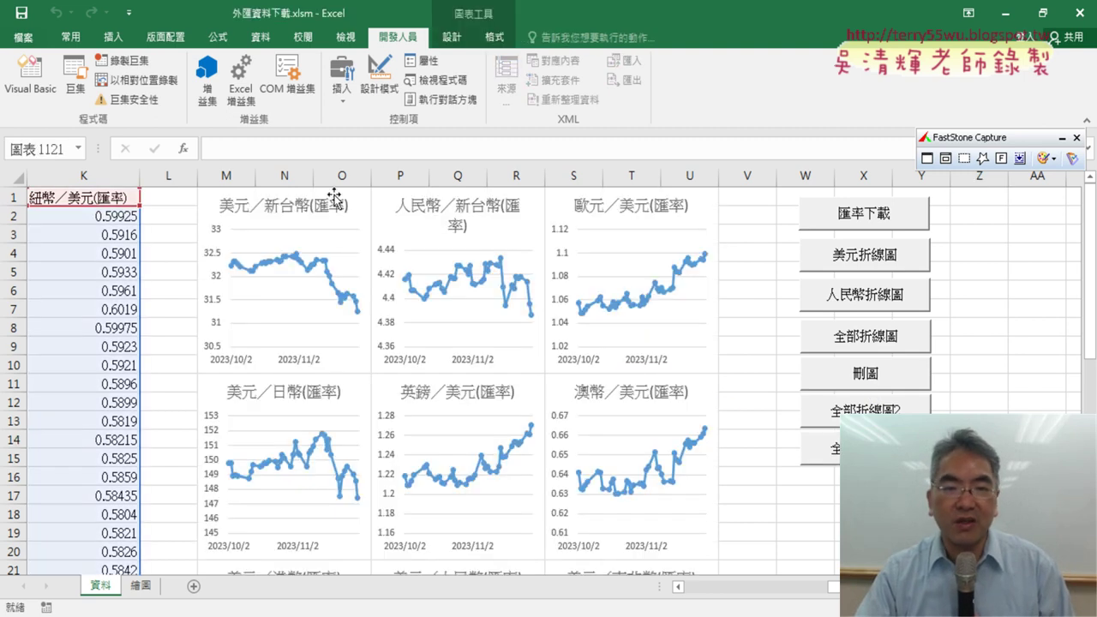
{"action": "left_click", "coordinate": [142, 586]}
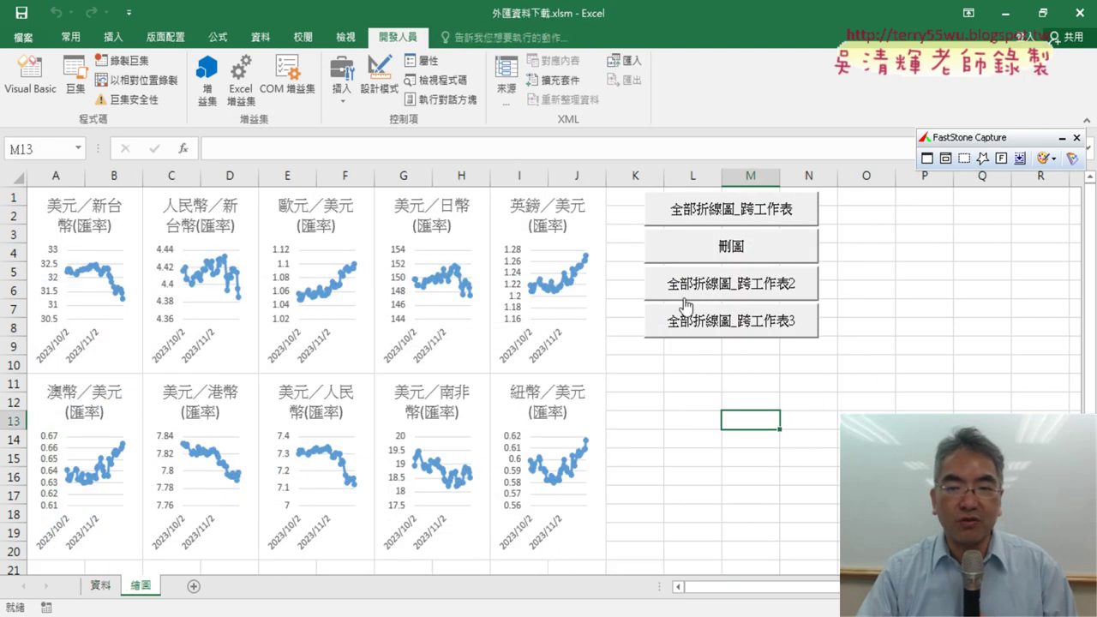
- Alternate 刪圖 with the two-per-row and 5-by-2 chart macros, ending with all charts deleted
{"action": "left_click", "coordinate": [727, 246]}
{"action": "left_click", "coordinate": [730, 199]}
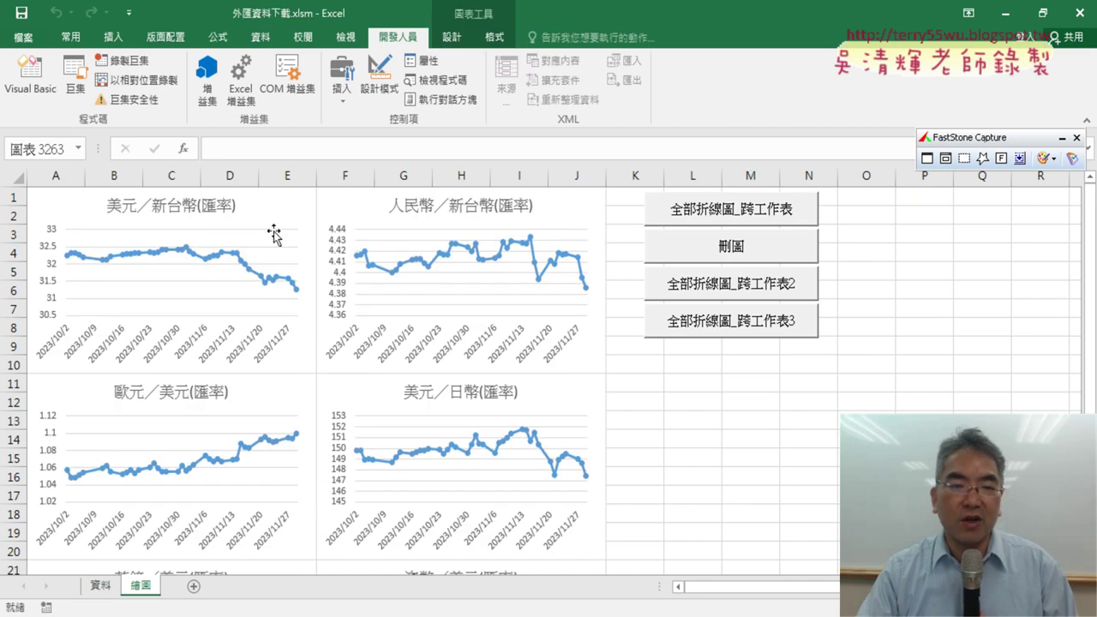
{"action": "left_click", "coordinate": [745, 248]}
{"action": "left_click", "coordinate": [656, 286]}
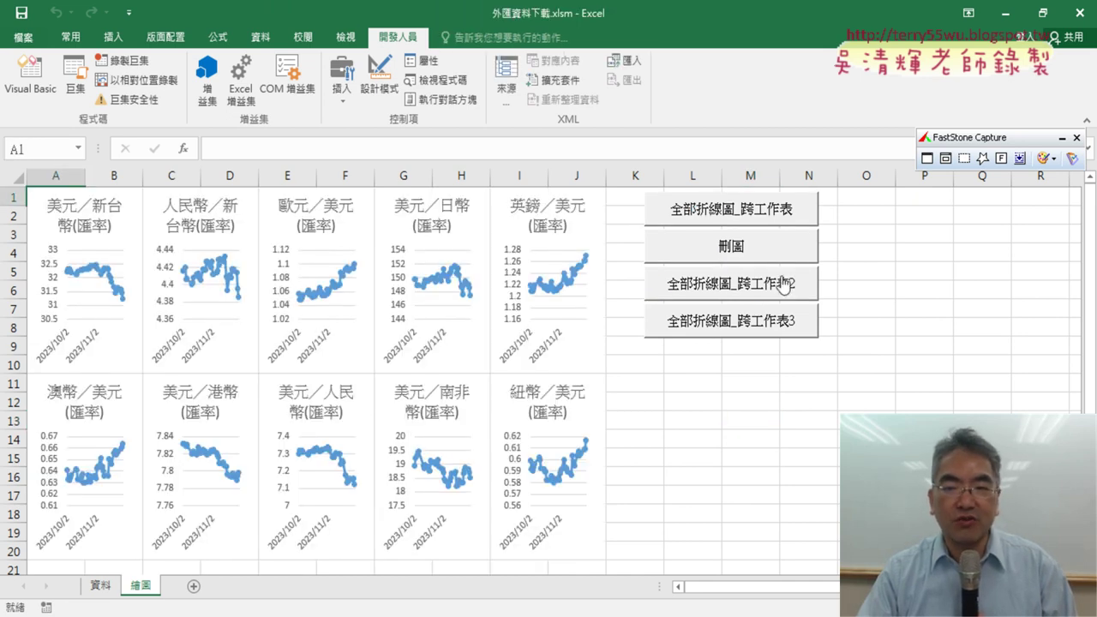
{"action": "left_click", "coordinate": [776, 250]}
{"action": "left_click", "coordinate": [768, 328]}
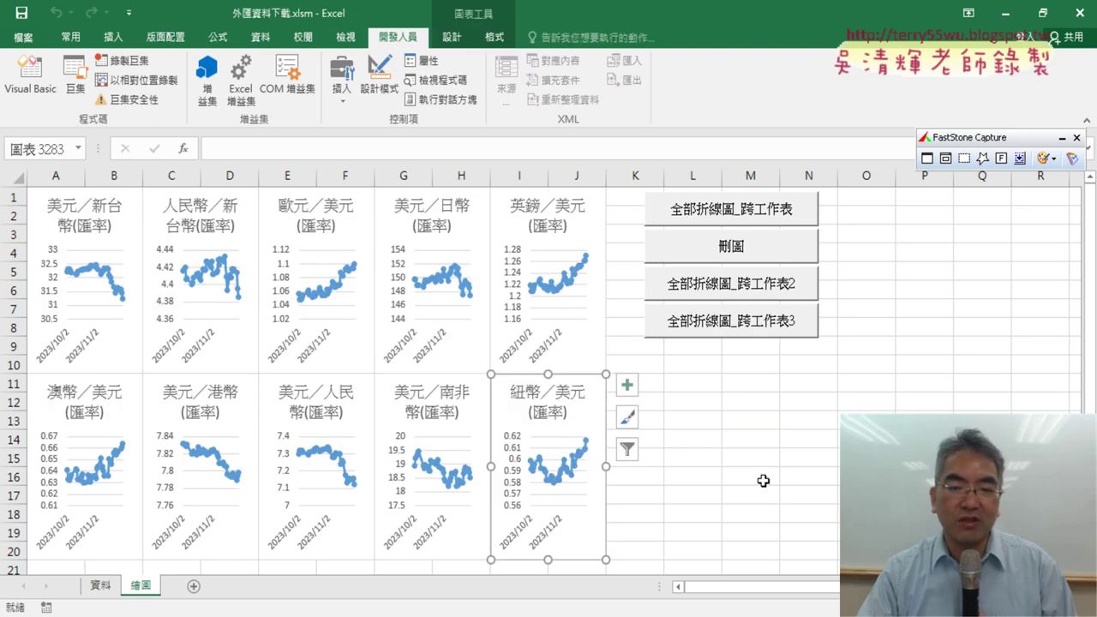
{"action": "left_click", "coordinate": [762, 481]}
{"action": "left_click", "coordinate": [757, 257]}
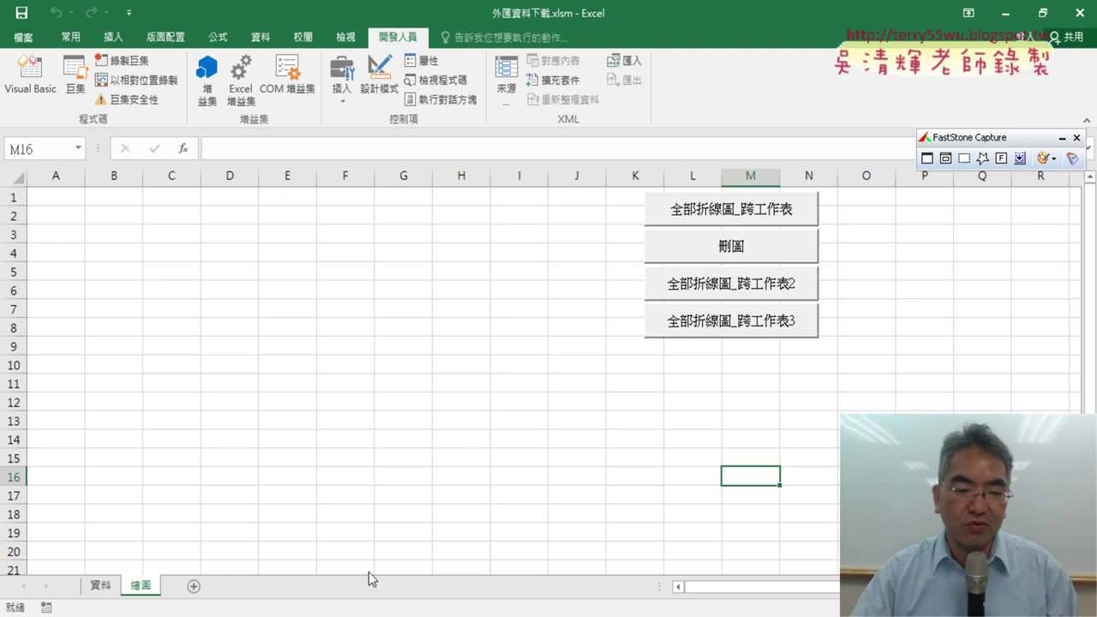
- Open the data.gov.tw daily exchange-rate dataset link from the tutorial notes
{"action": "key", "text": "alt+Tab"}
{"action": "left_click_drag", "start_coordinate": [1047, 297], "coordinate": [1052, 198]}
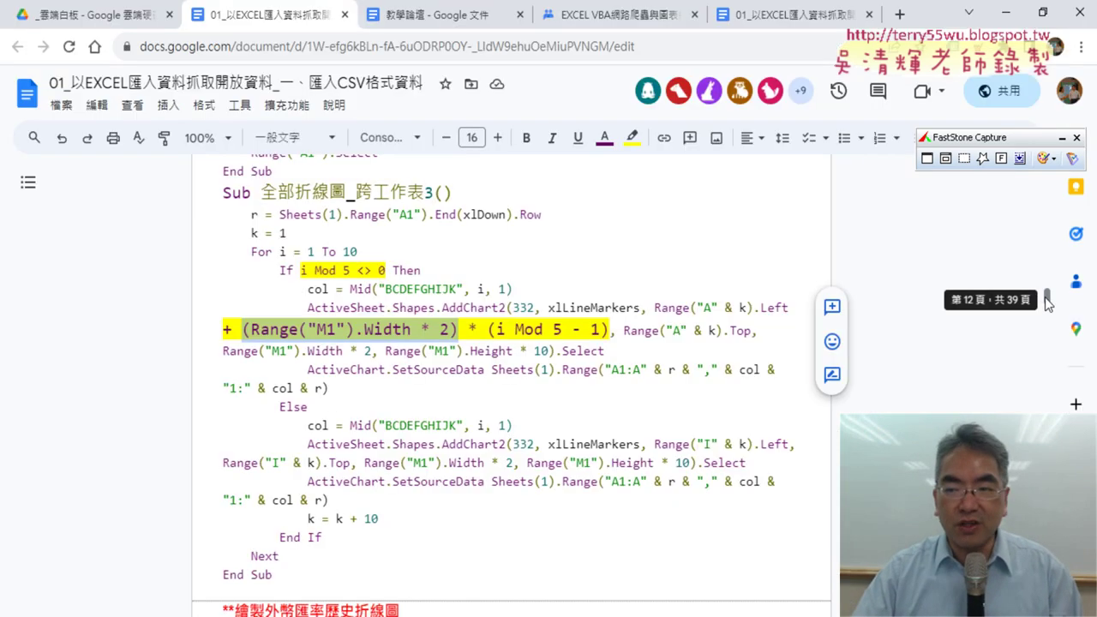
{"action": "scroll", "coordinate": [599, 269], "scroll_direction": "down", "scroll_amount": 2}
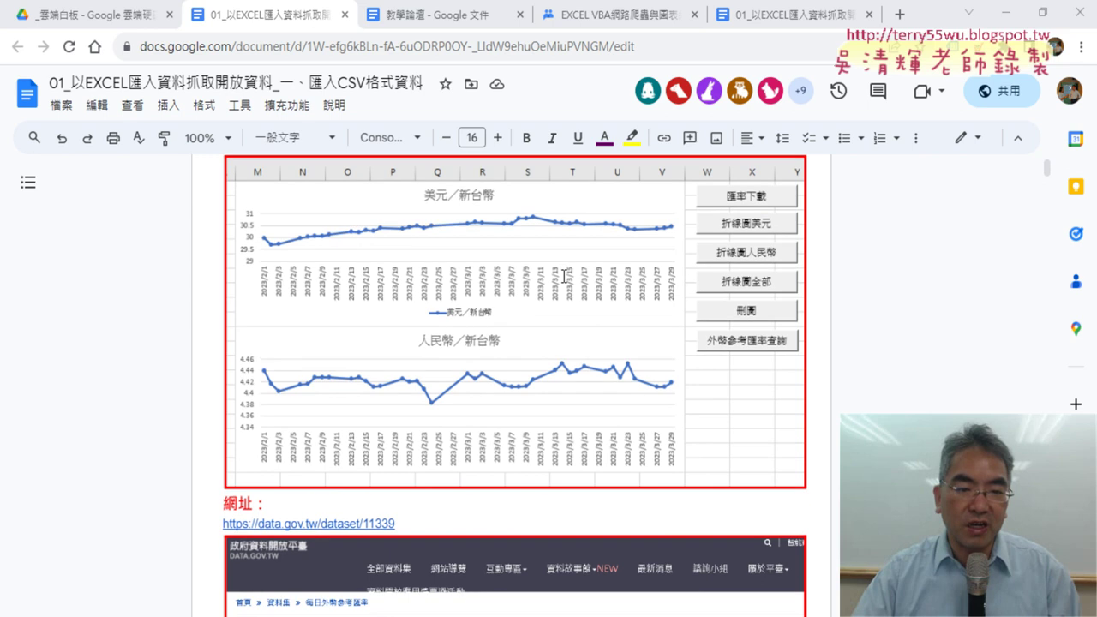
{"action": "scroll", "coordinate": [433, 269], "scroll_direction": "down", "scroll_amount": 3}
{"action": "left_click", "coordinate": [351, 269]}
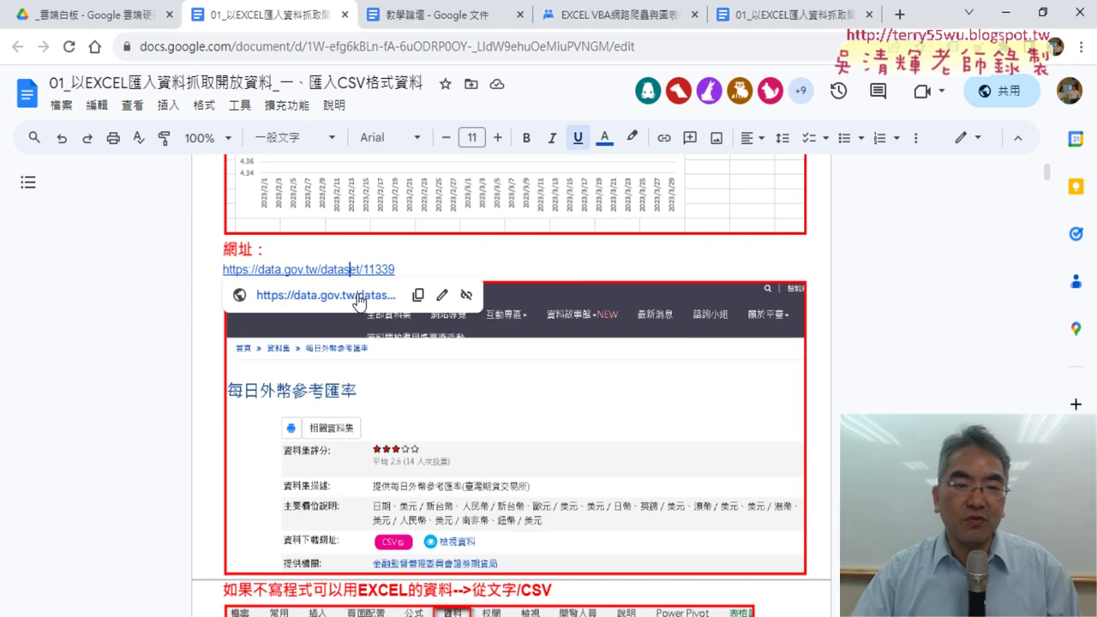
{"action": "left_click", "coordinate": [364, 294]}
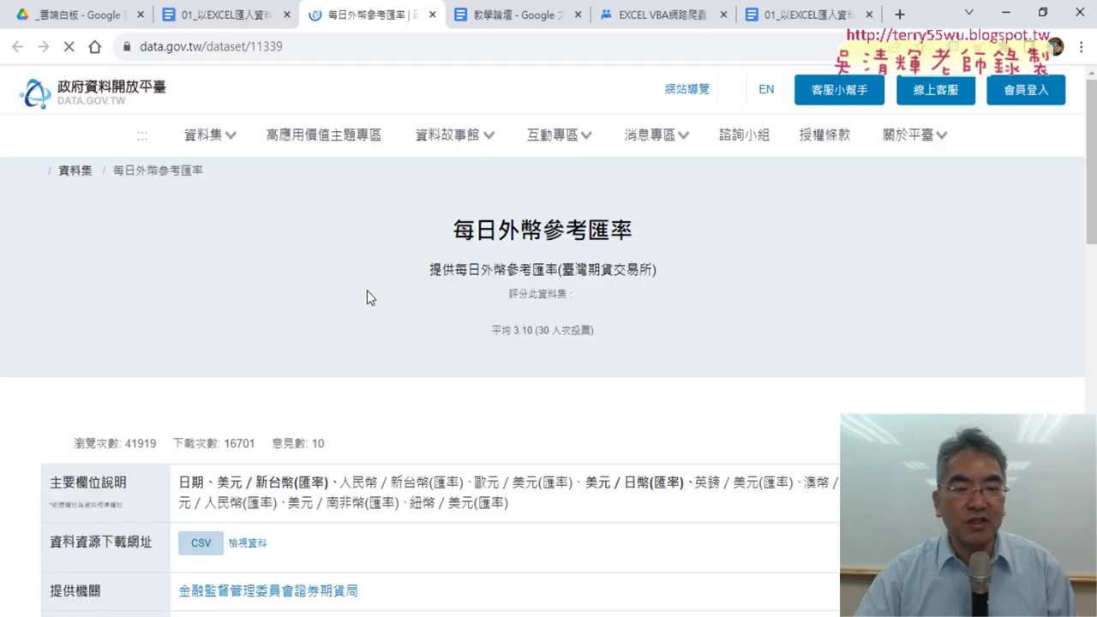
- Scroll the 每日外幣參考匯率 dataset page down to its 回應 comments section
{"action": "scroll", "coordinate": [367, 290], "scroll_direction": "down", "scroll_amount": 1}
{"action": "scroll", "coordinate": [367, 297], "scroll_direction": "down", "scroll_amount": 1}
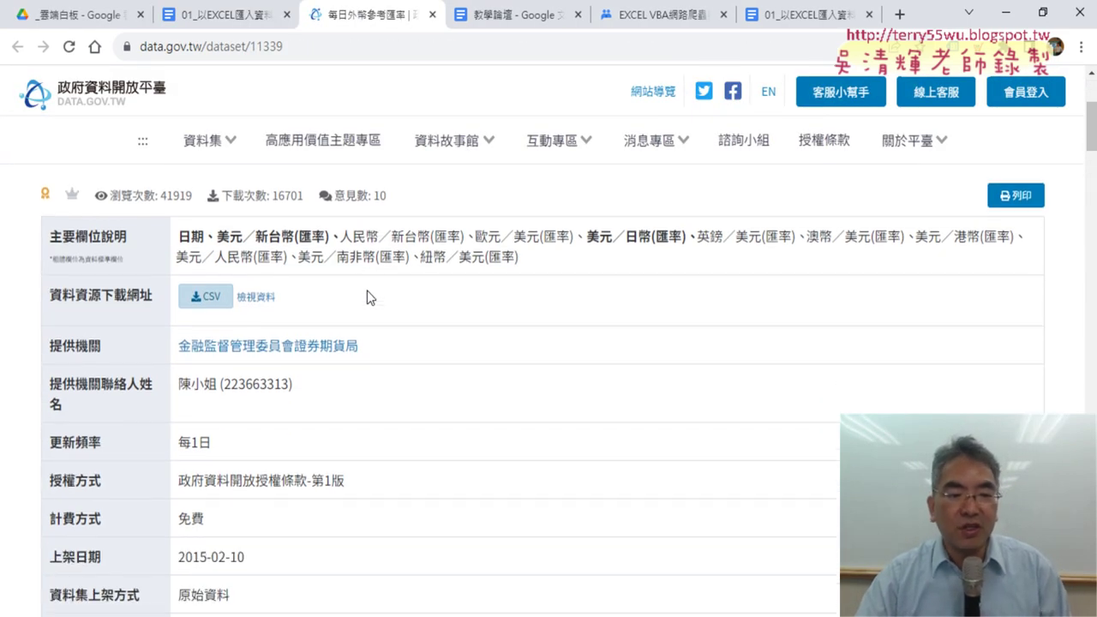
{"action": "scroll", "coordinate": [415, 407], "scroll_direction": "down", "scroll_amount": 3}
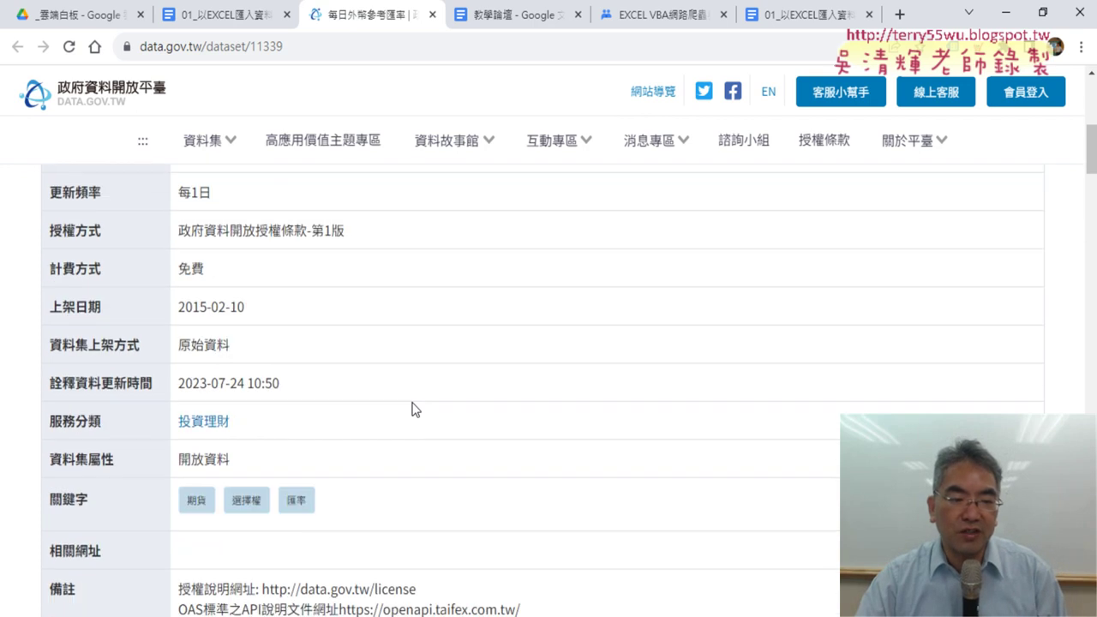
{"action": "scroll", "coordinate": [411, 410], "scroll_direction": "down", "scroll_amount": 1}
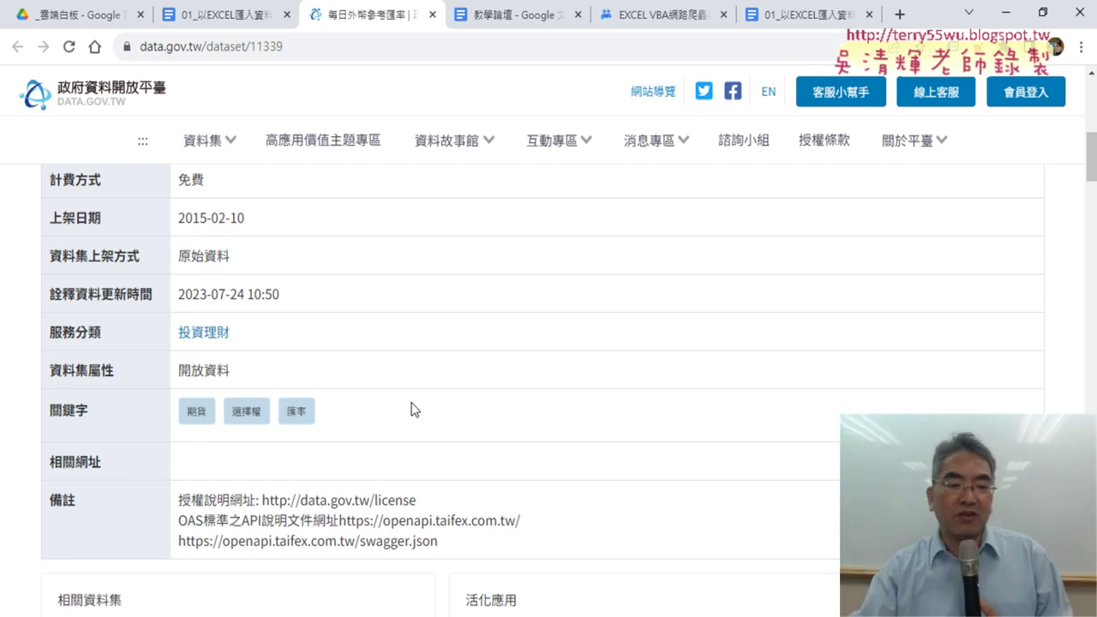
{"action": "scroll", "coordinate": [412, 409], "scroll_direction": "down", "scroll_amount": 3}
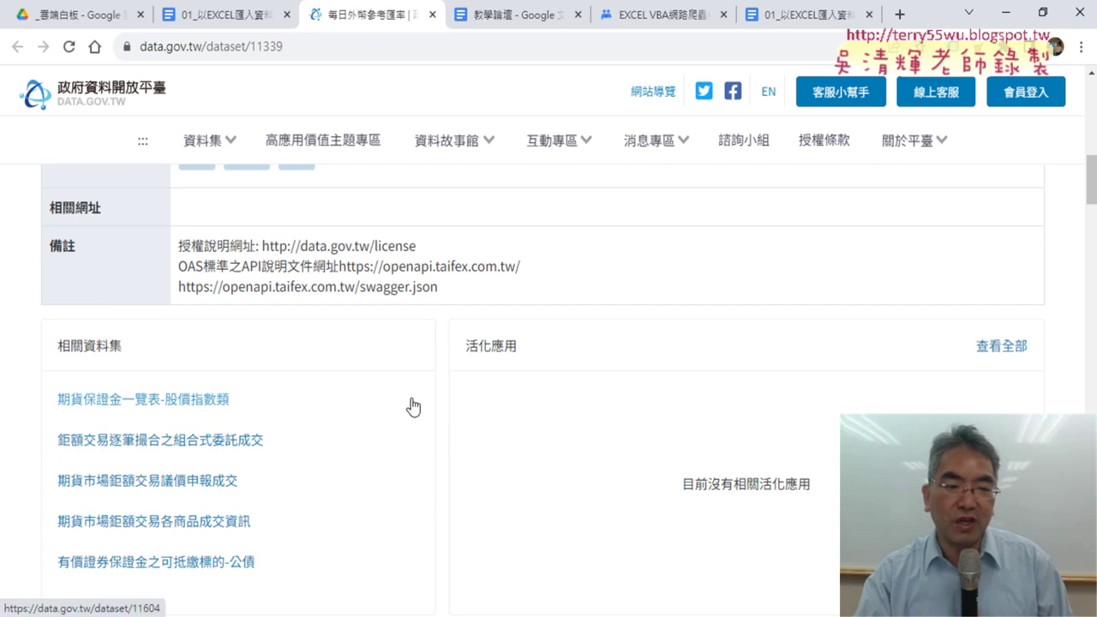
{"action": "scroll", "coordinate": [411, 407], "scroll_direction": "down", "scroll_amount": 3}
{"action": "scroll", "coordinate": [411, 404], "scroll_direction": "down", "scroll_amount": 2}
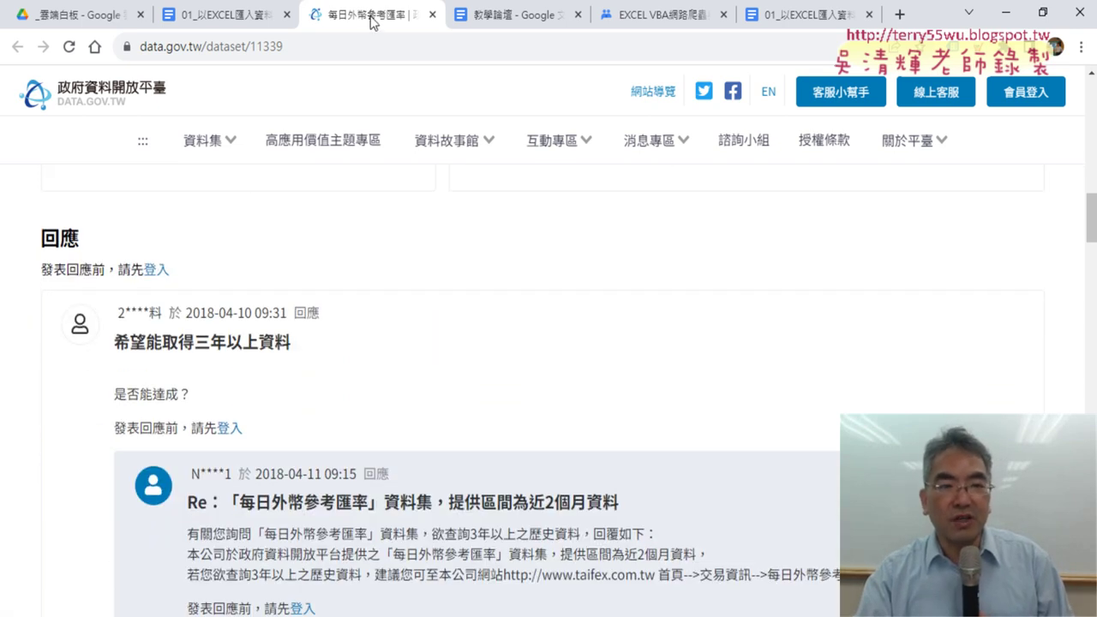
{"action": "scroll", "coordinate": [491, 283], "scroll_direction": "down", "scroll_amount": 1}
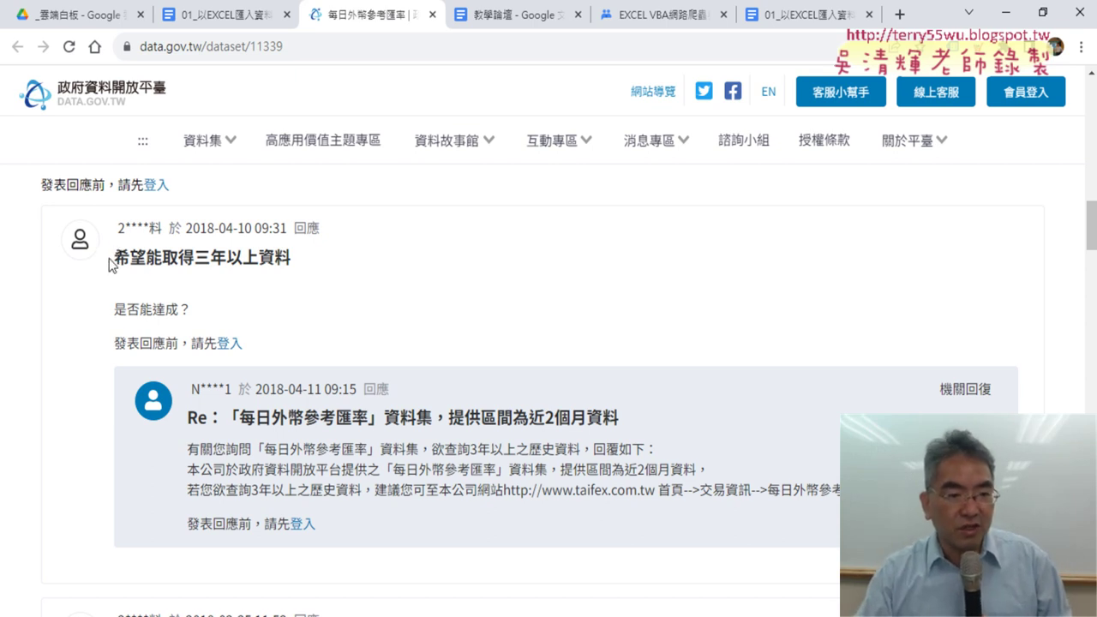
{"action": "left_click_drag", "start_coordinate": [109, 265], "coordinate": [291, 255]}
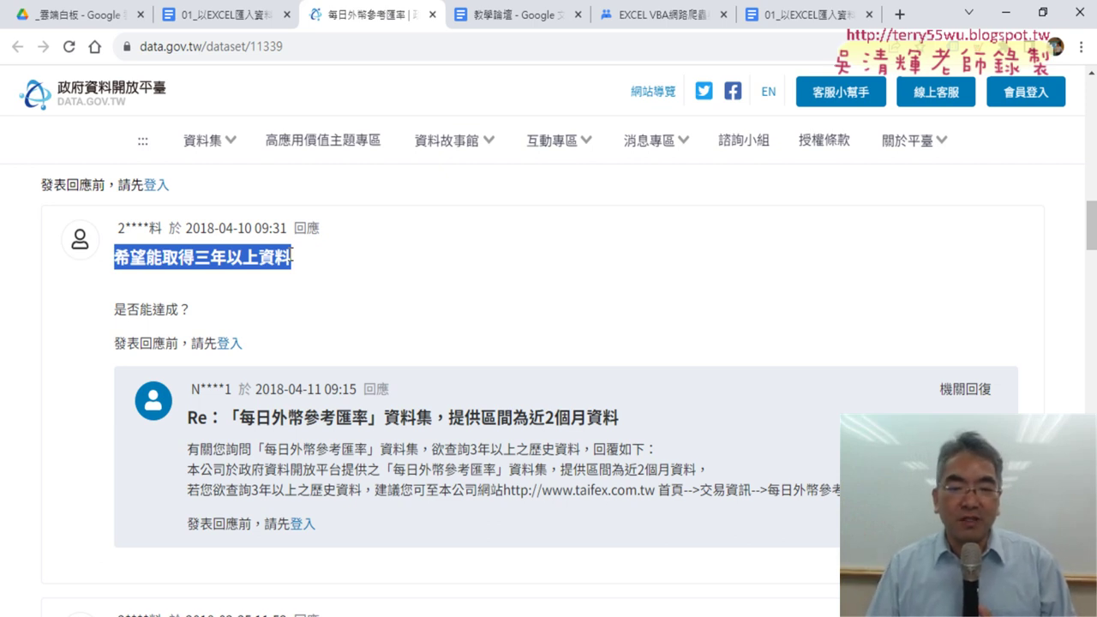
{"action": "scroll", "coordinate": [549, 433], "scroll_direction": "down", "scroll_amount": 1}
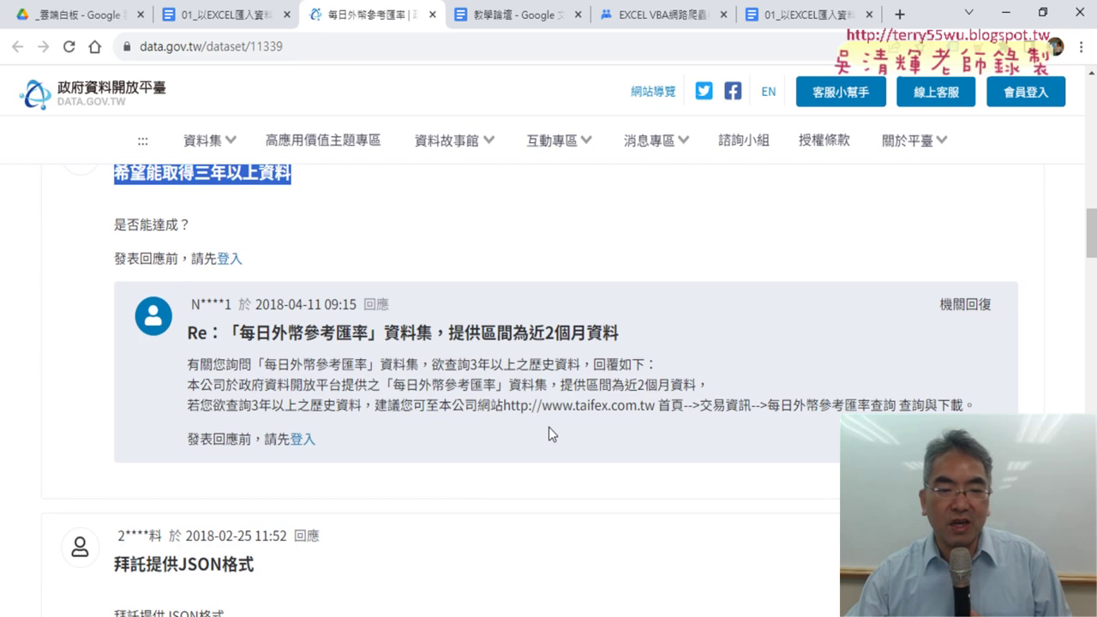
{"action": "left_click_drag", "start_coordinate": [401, 409], "coordinate": [505, 409]}
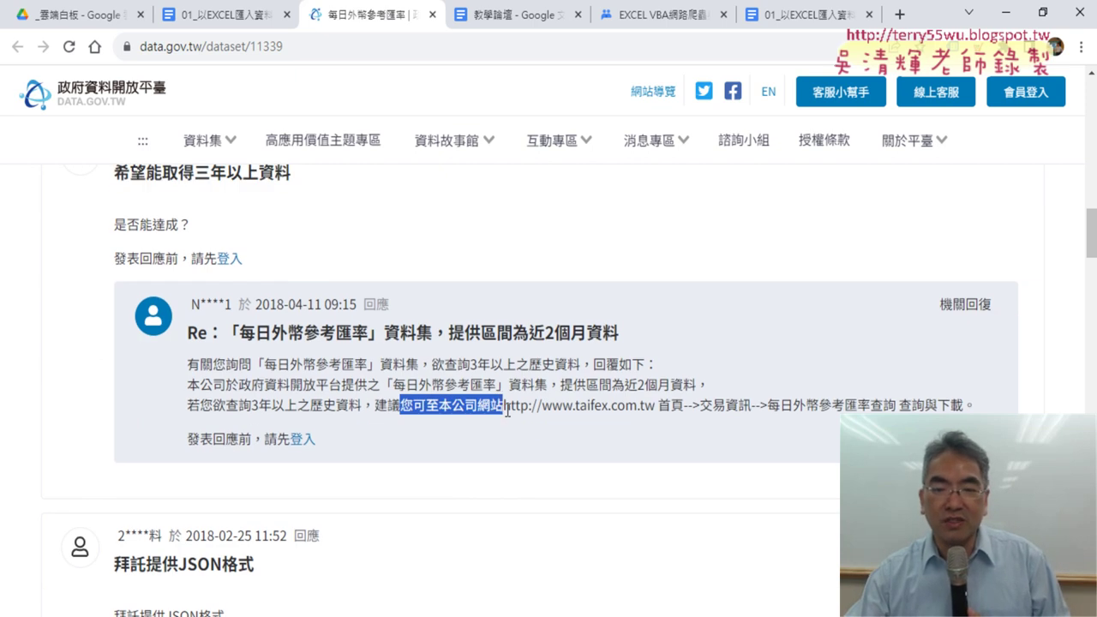
{"action": "left_click", "coordinate": [512, 406]}
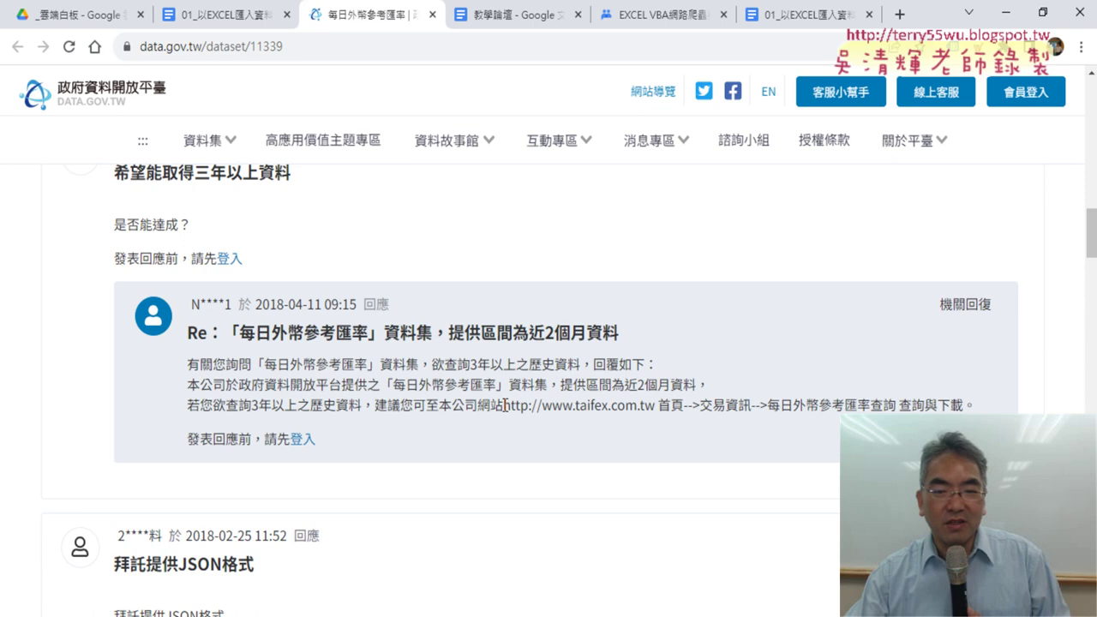
{"action": "left_click_drag", "start_coordinate": [504, 404], "coordinate": [630, 403]}
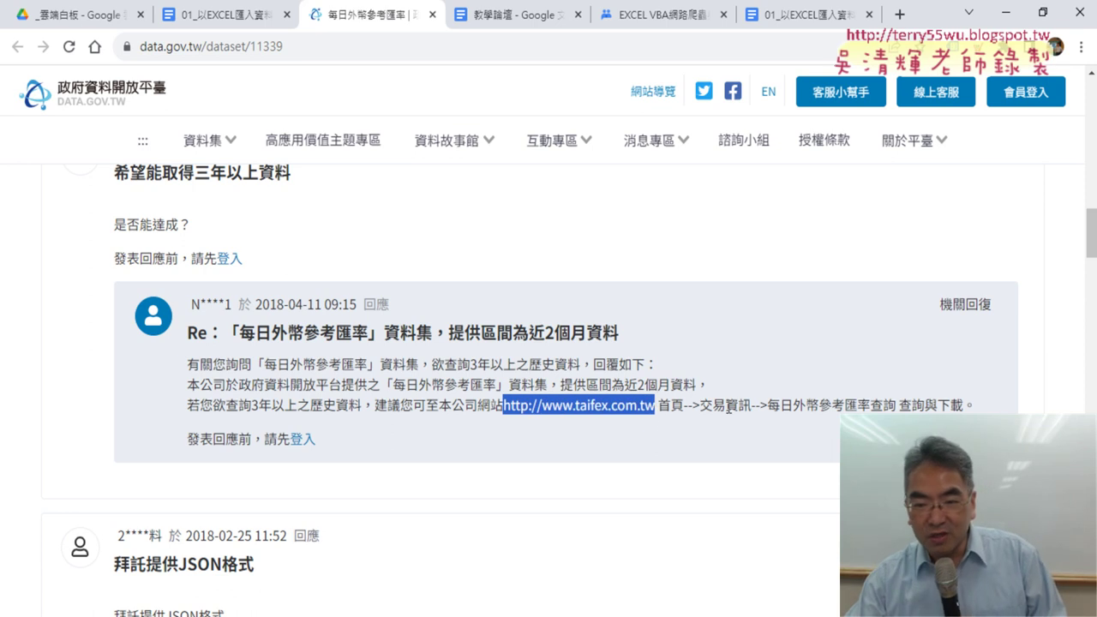
{"action": "right_click", "coordinate": [603, 403]}
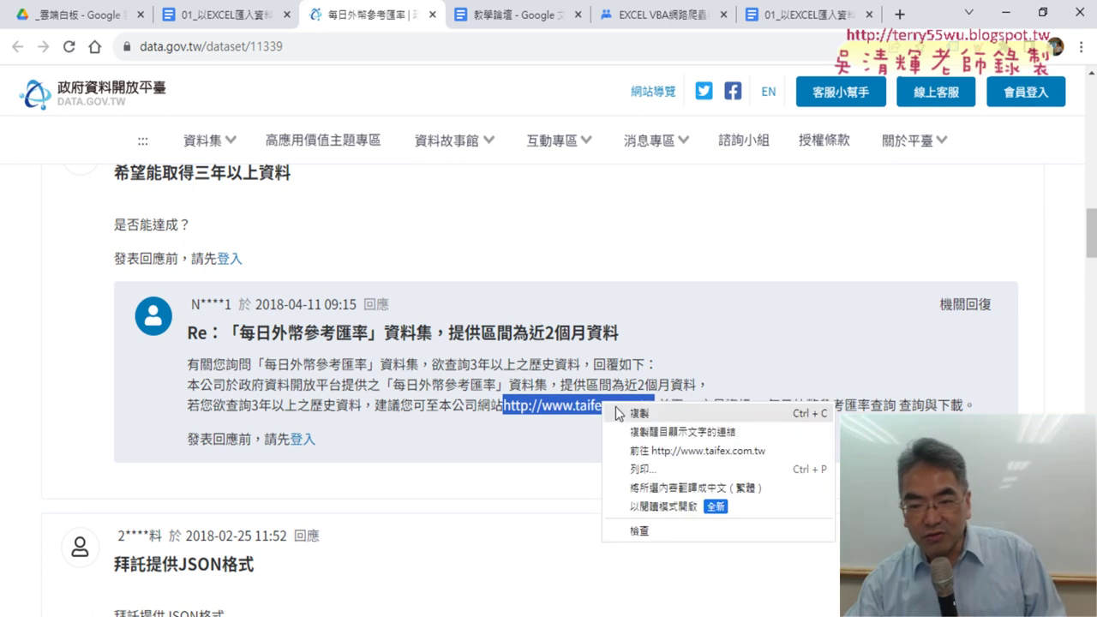
{"action": "left_click", "coordinate": [681, 451]}
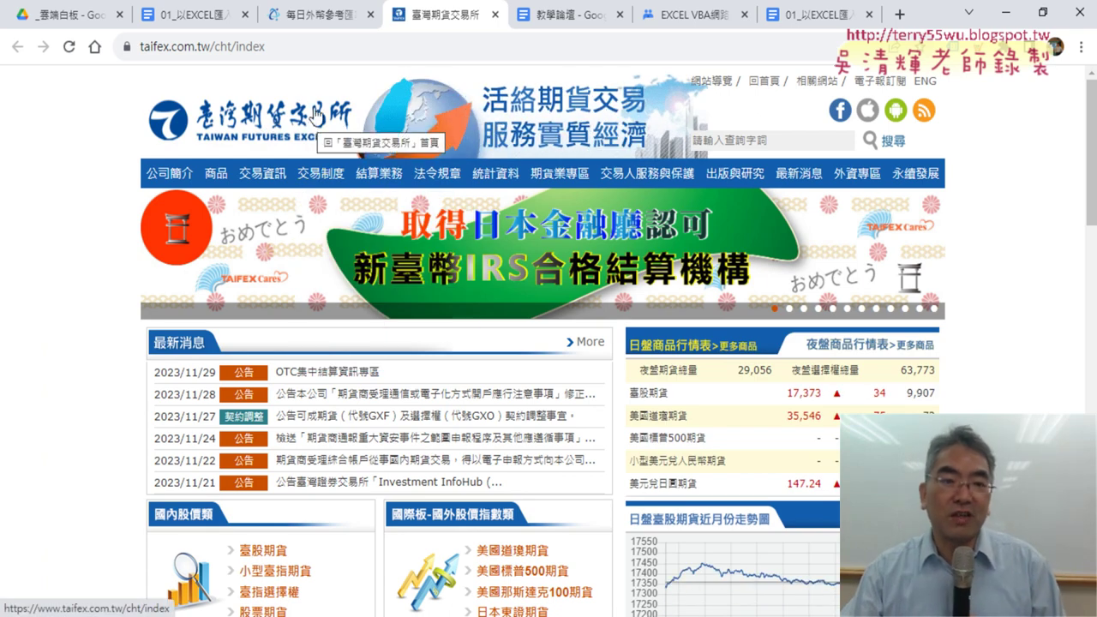
{"action": "left_click", "coordinate": [317, 14]}
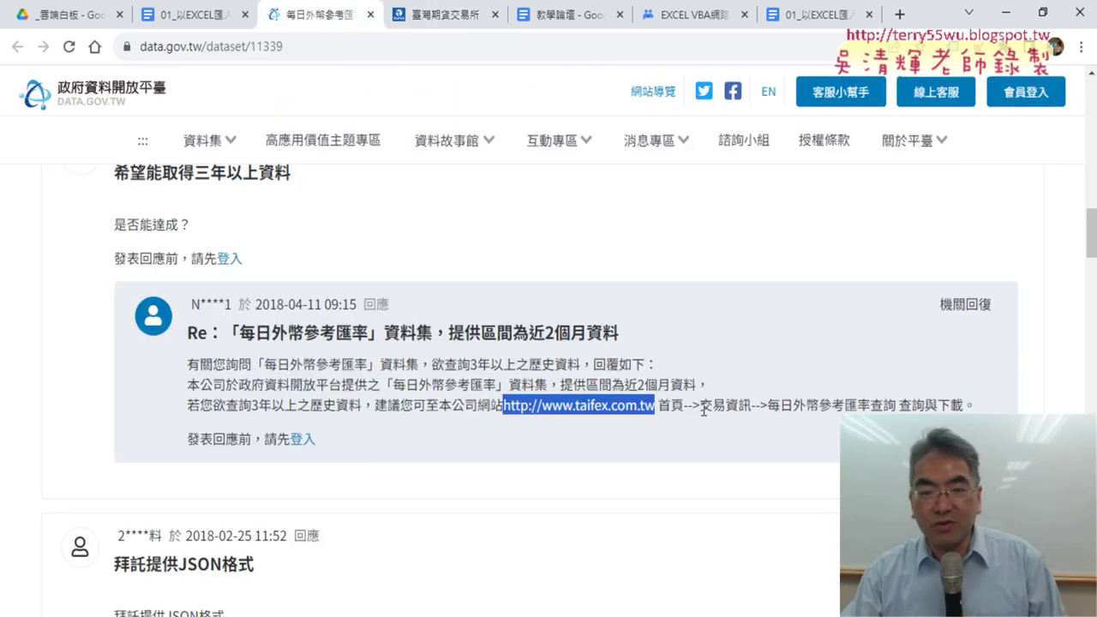
{"action": "left_click_drag", "start_coordinate": [703, 410], "coordinate": [894, 405]}
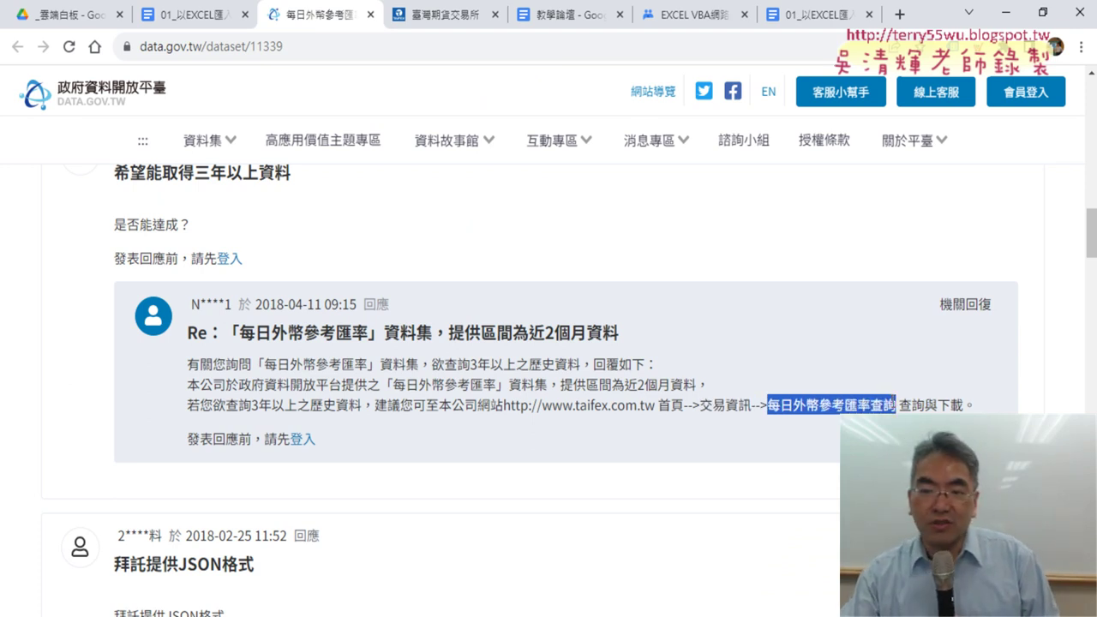
{"action": "left_click", "coordinate": [442, 15]}
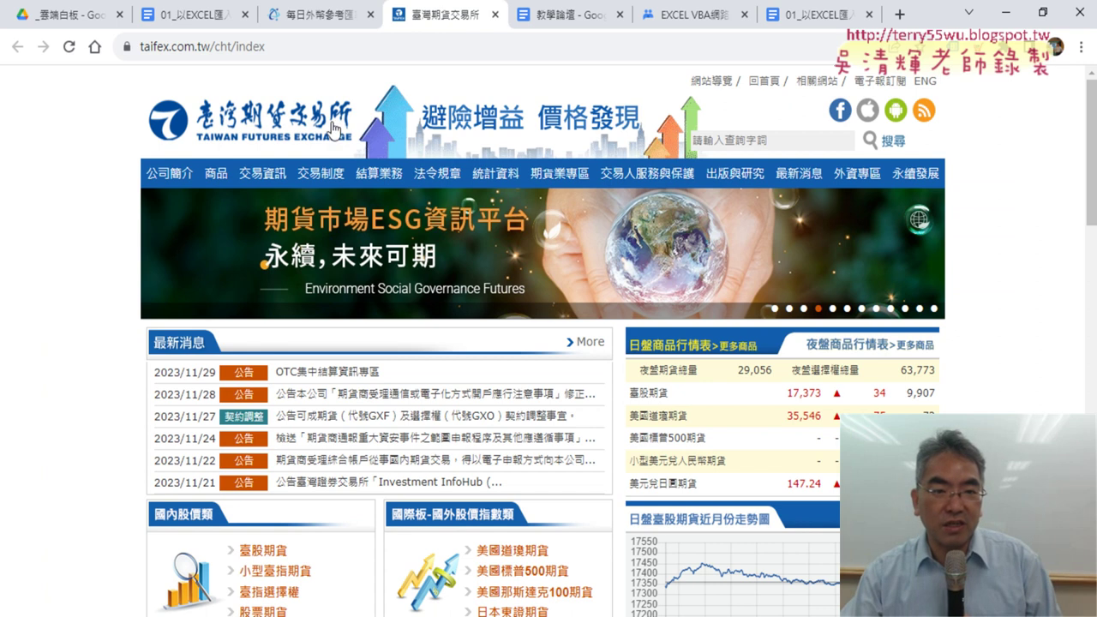
{"action": "mouse_move", "coordinate": [262, 173]}
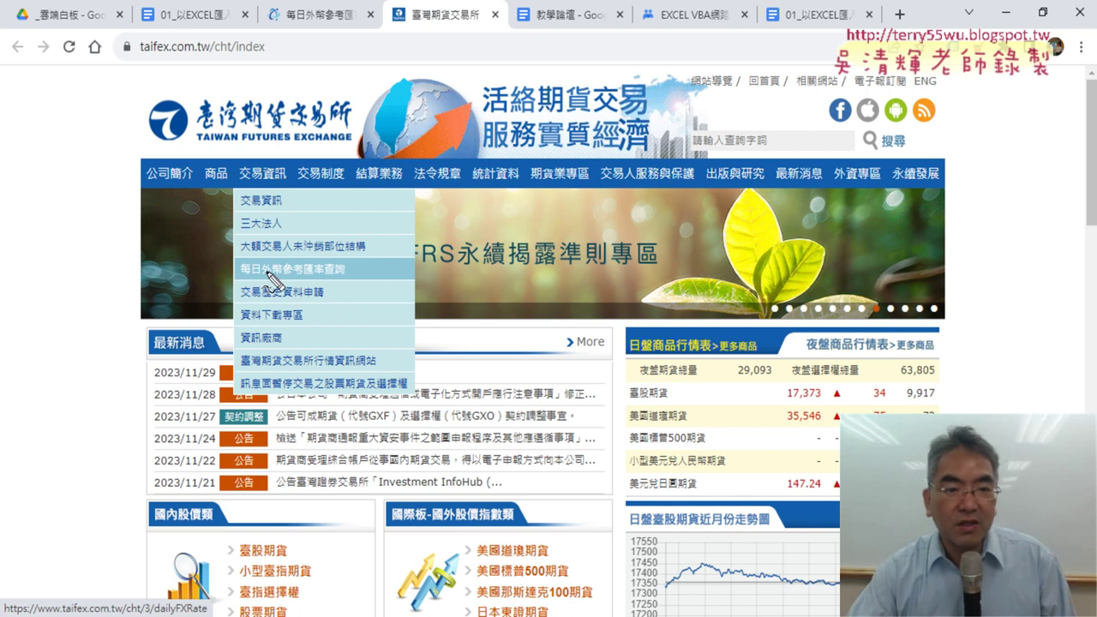
- Open 交易資訊 > 每日外幣參考匯率查詢 and scroll to the 2023/10/01–2023/11/29 rate table
{"action": "left_click_drag", "start_coordinate": [347, 295], "coordinate": [330, 302]}
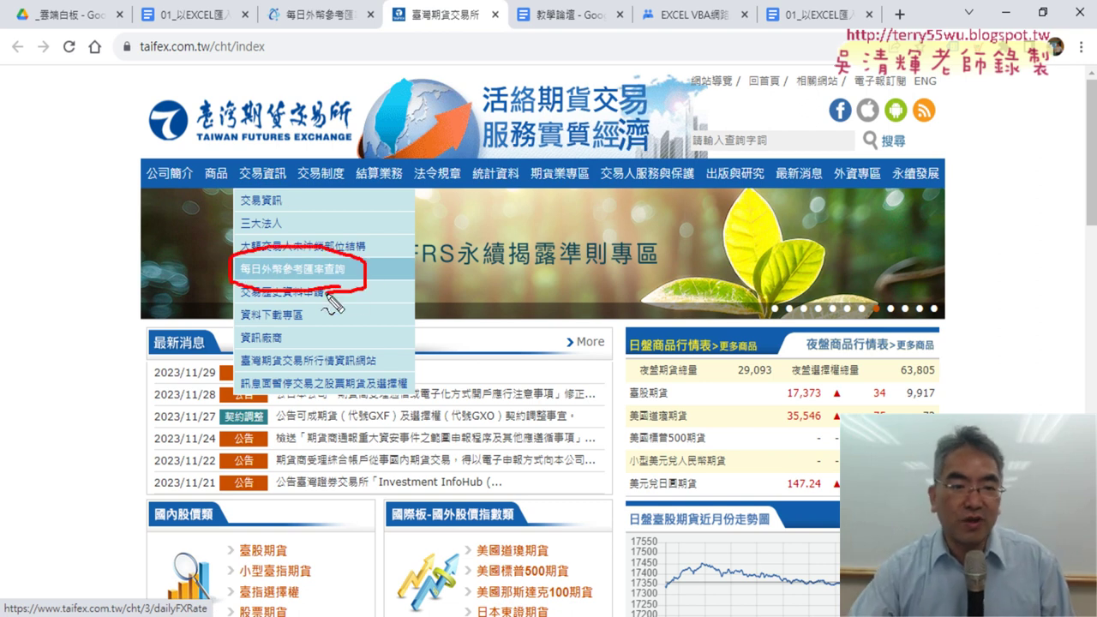
{"action": "key", "text": "Escape"}
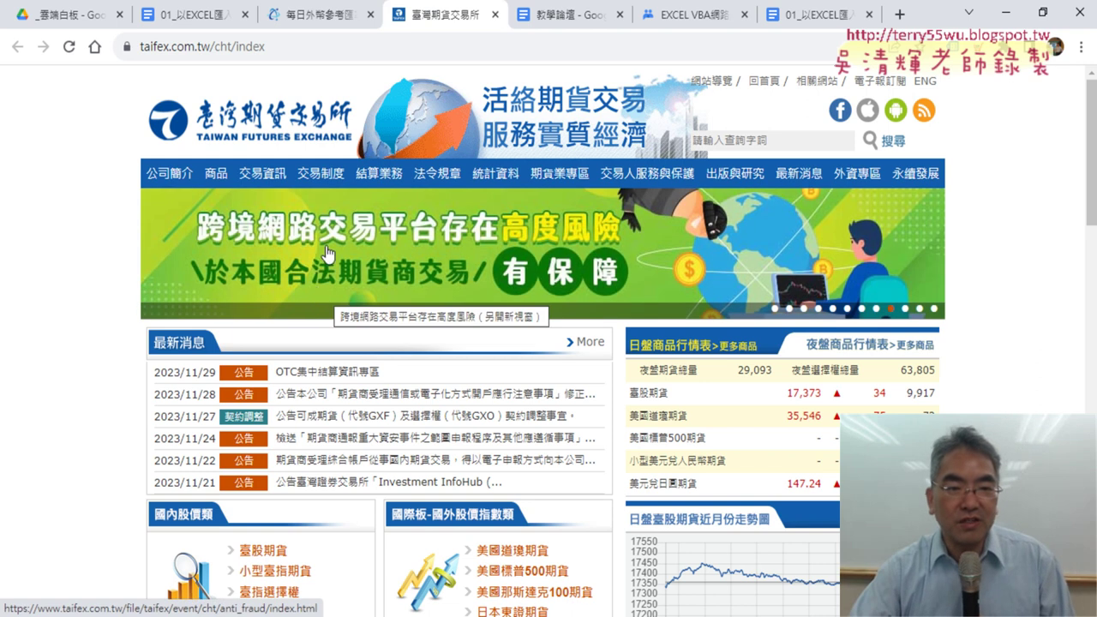
{"action": "left_click", "coordinate": [286, 274]}
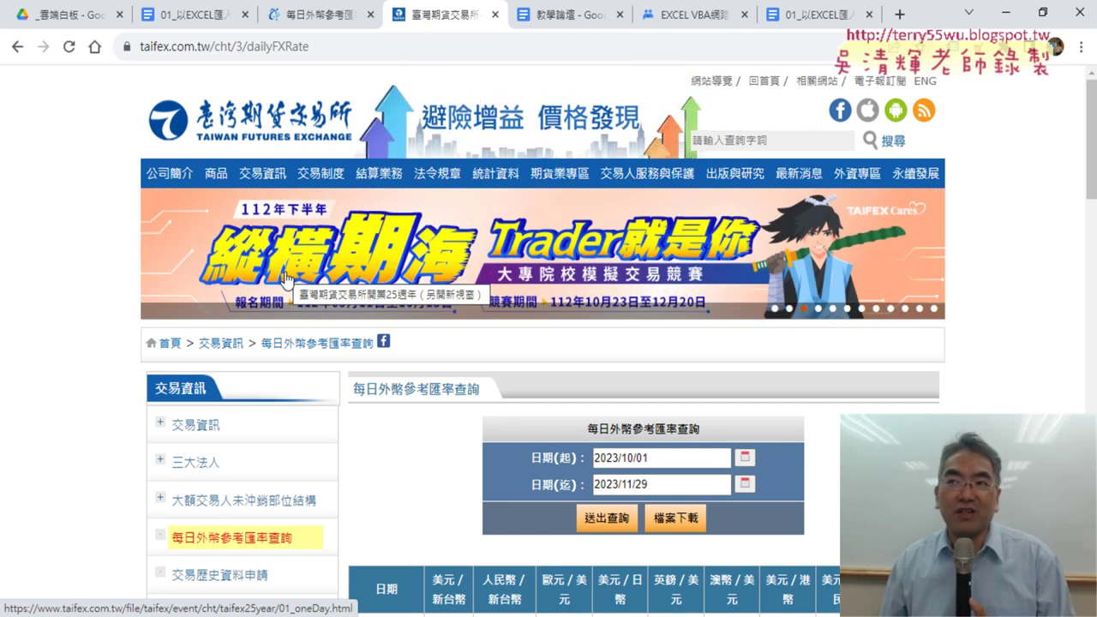
{"action": "scroll", "coordinate": [418, 274], "scroll_direction": "down", "scroll_amount": 3}
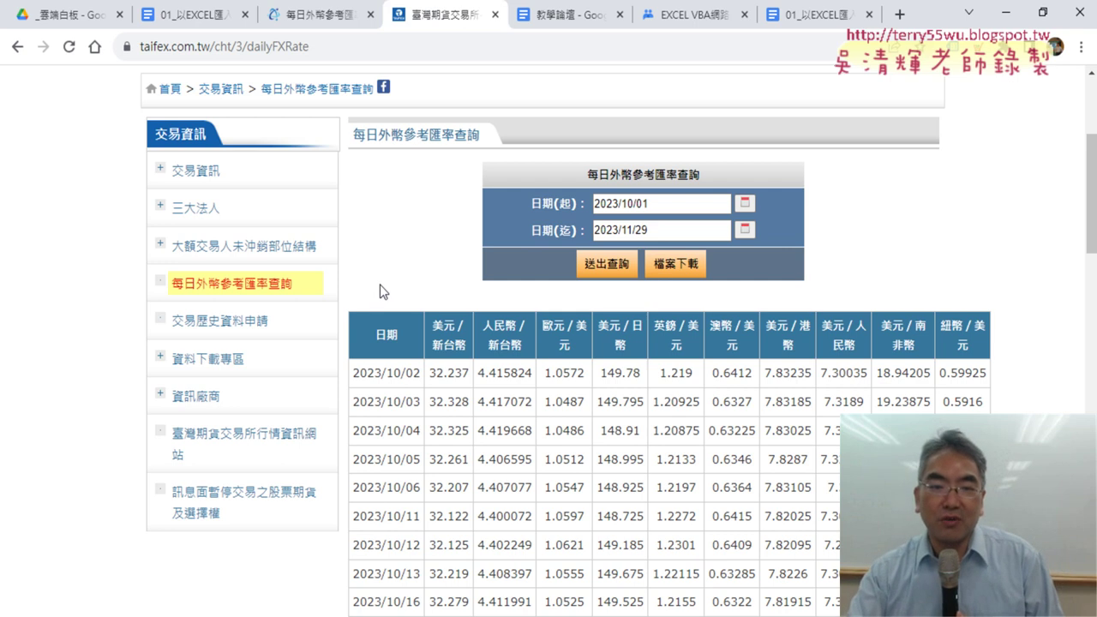
{"action": "right_click", "coordinate": [378, 266]}
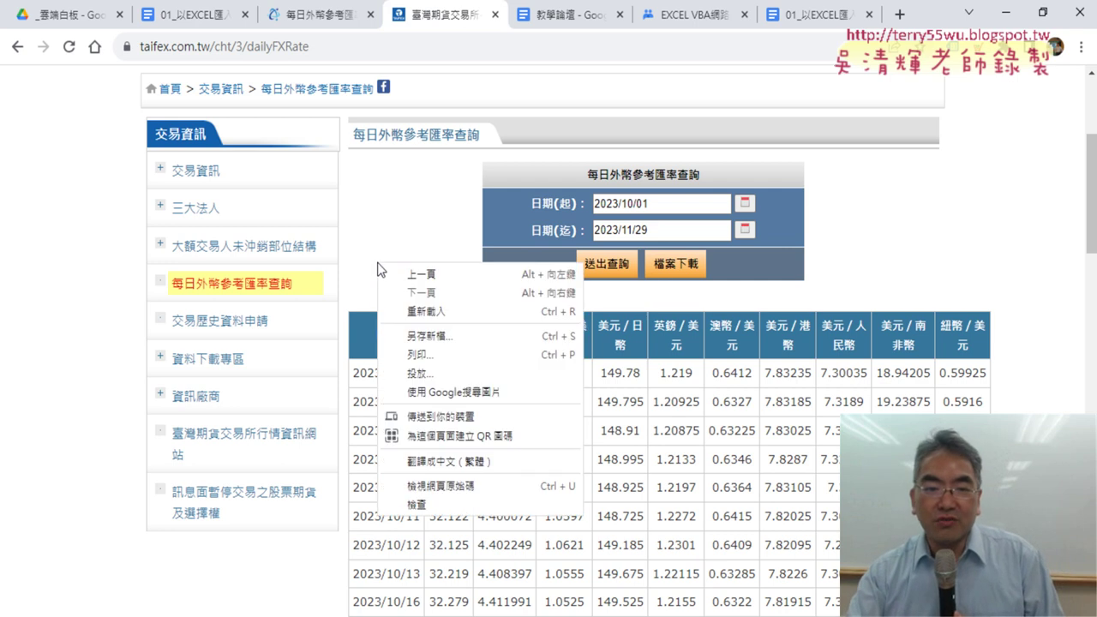
- View the dailyFXRate page's HTML source, scroll through it, and reload back to the top
{"action": "left_click", "coordinate": [464, 493]}
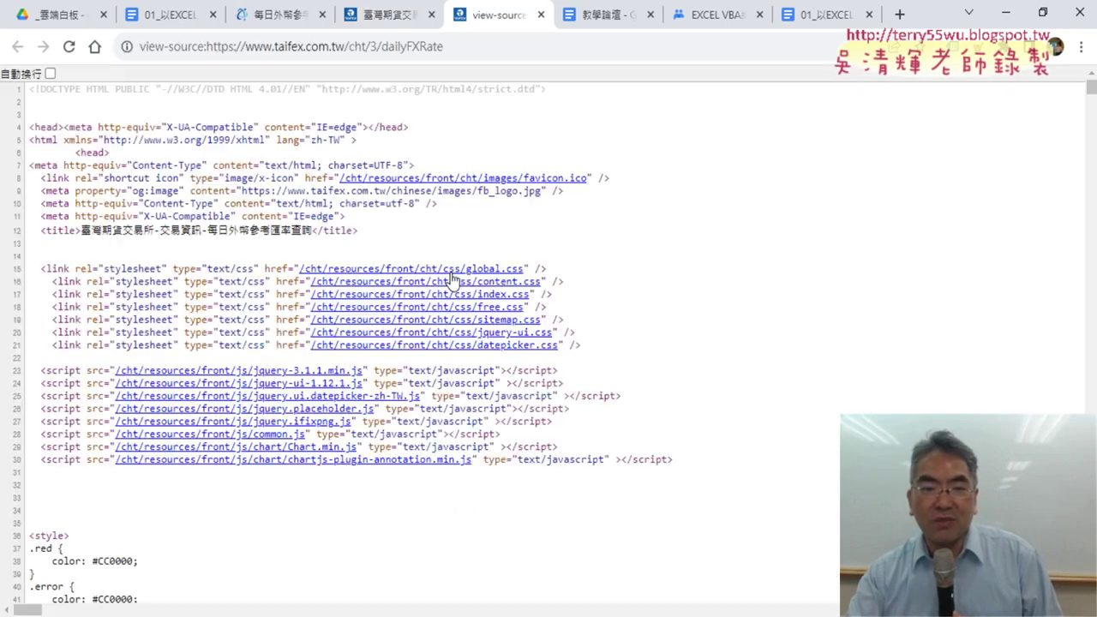
{"action": "scroll", "coordinate": [790, 277], "scroll_direction": "down", "scroll_amount": 3}
{"action": "scroll", "coordinate": [790, 274], "scroll_direction": "down", "scroll_amount": 3}
{"action": "scroll", "coordinate": [780, 274], "scroll_direction": "down", "scroll_amount": 2}
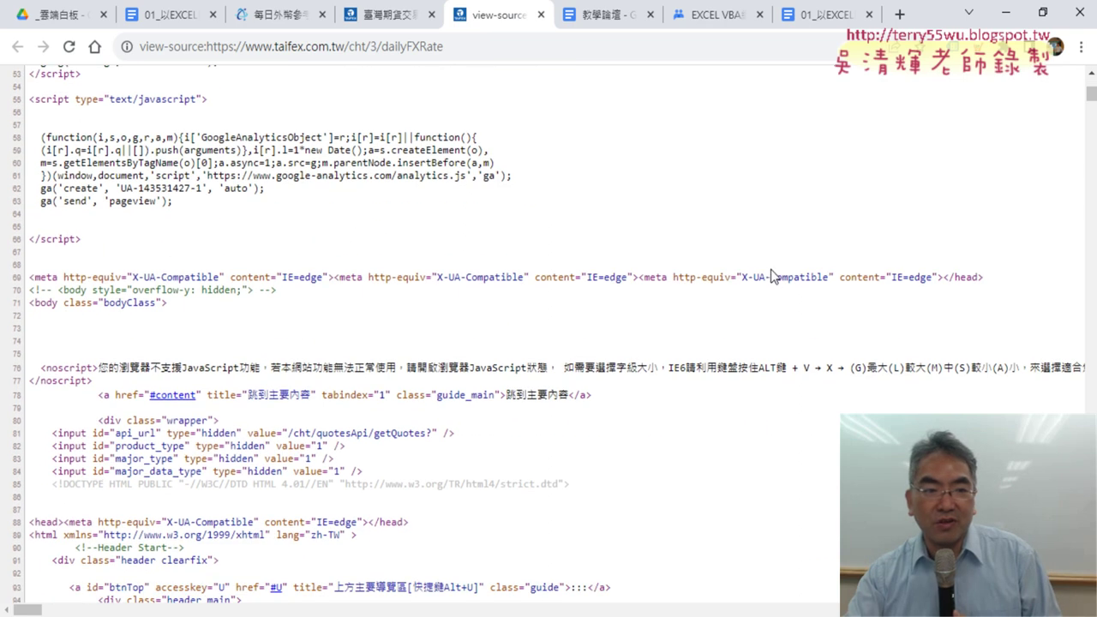
{"action": "scroll", "coordinate": [384, 252], "scroll_direction": "down", "scroll_amount": 3}
{"action": "scroll", "coordinate": [305, 299], "scroll_direction": "down", "scroll_amount": 4}
{"action": "scroll", "coordinate": [443, 286], "scroll_direction": "down", "scroll_amount": 2}
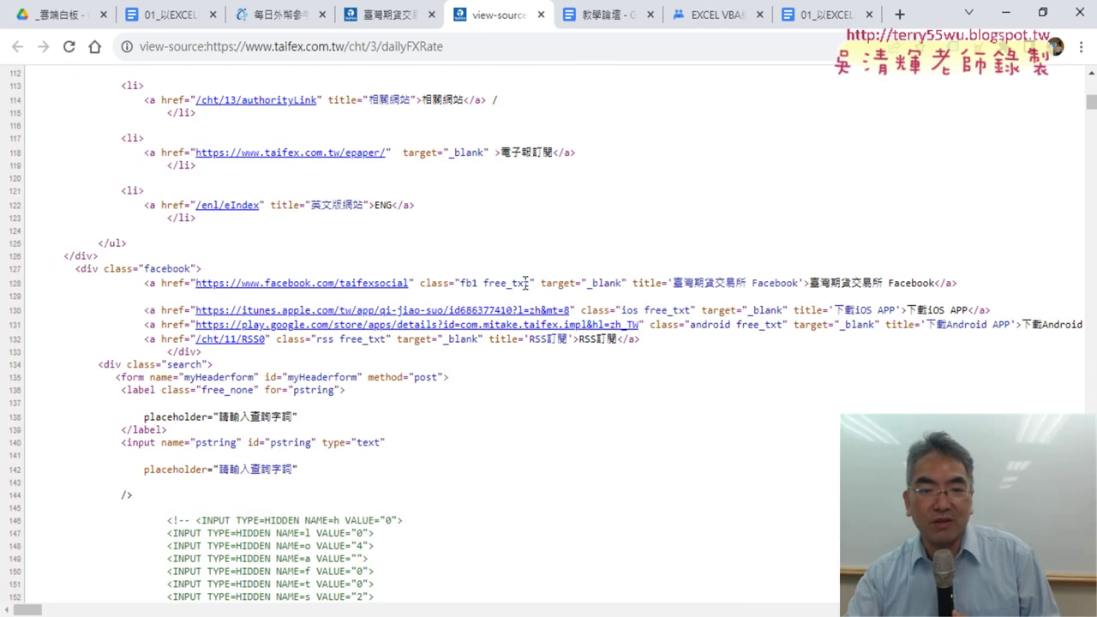
{"action": "left_click_drag", "start_coordinate": [1092, 104], "coordinate": [1089, 599]}
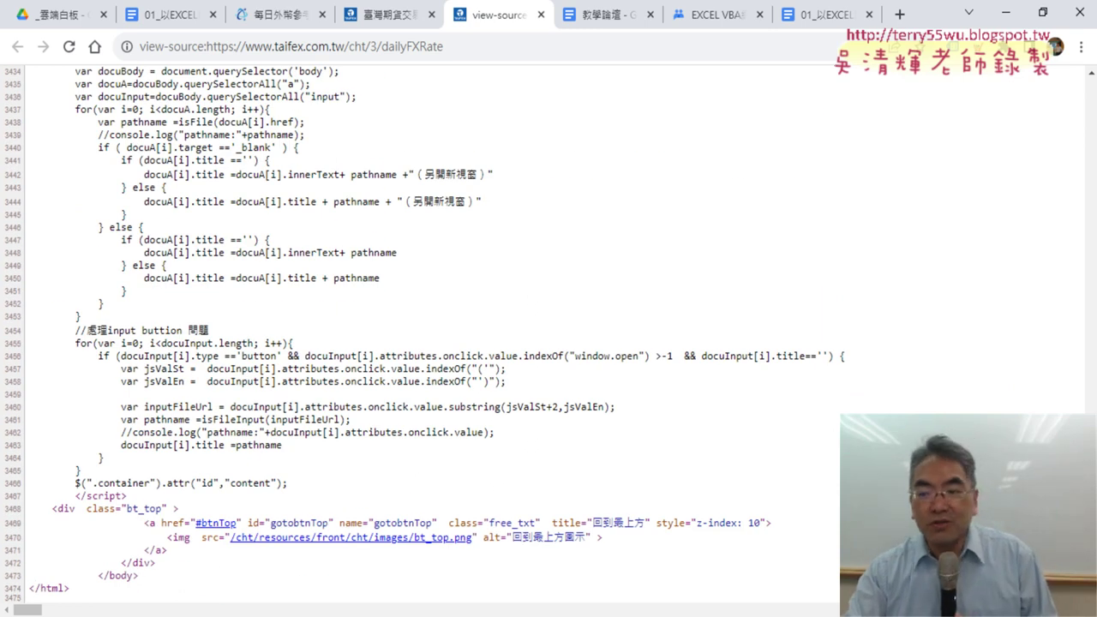
{"action": "key", "text": "F5"}
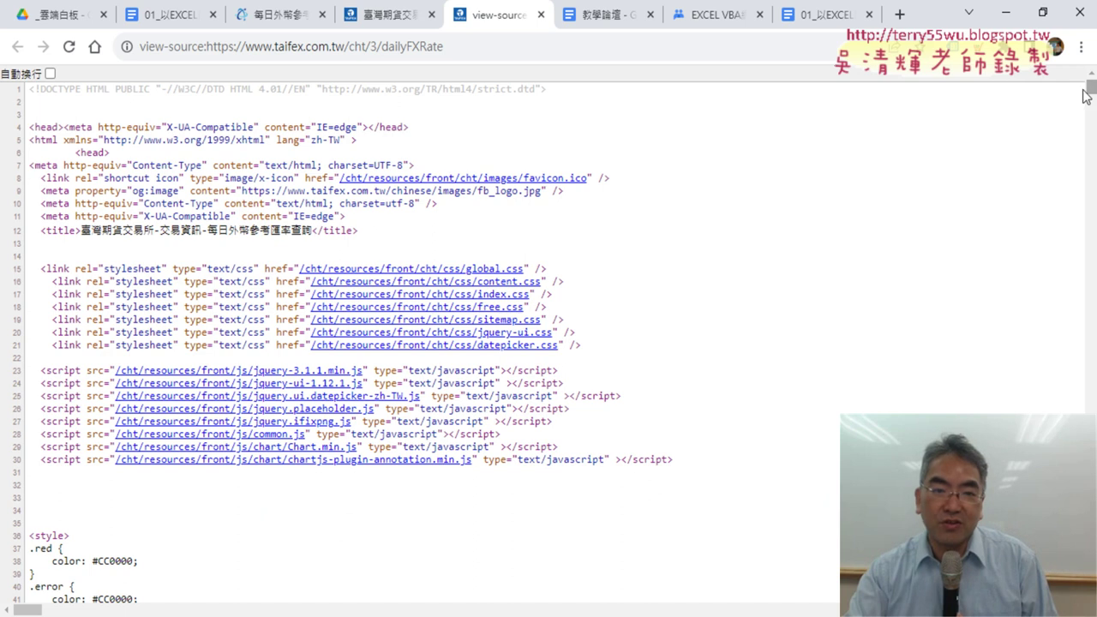
- Change the query start date to 2023/1/1 and submit it with end date 2023/11/29
{"action": "left_click", "coordinate": [540, 16]}
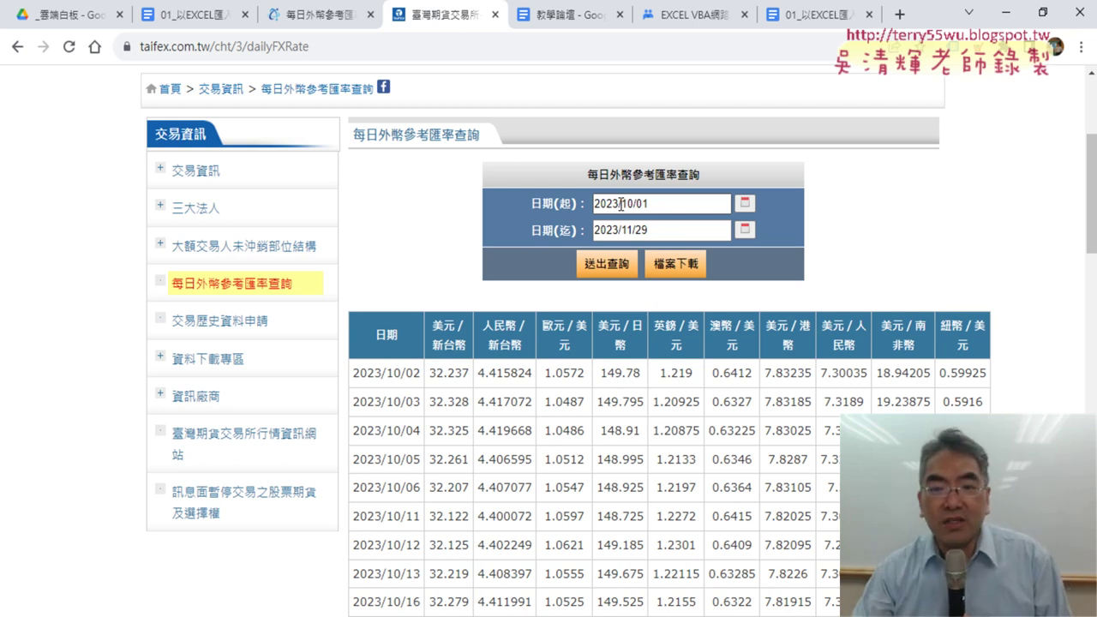
{"action": "left_click_drag", "start_coordinate": [634, 203], "coordinate": [629, 203]}
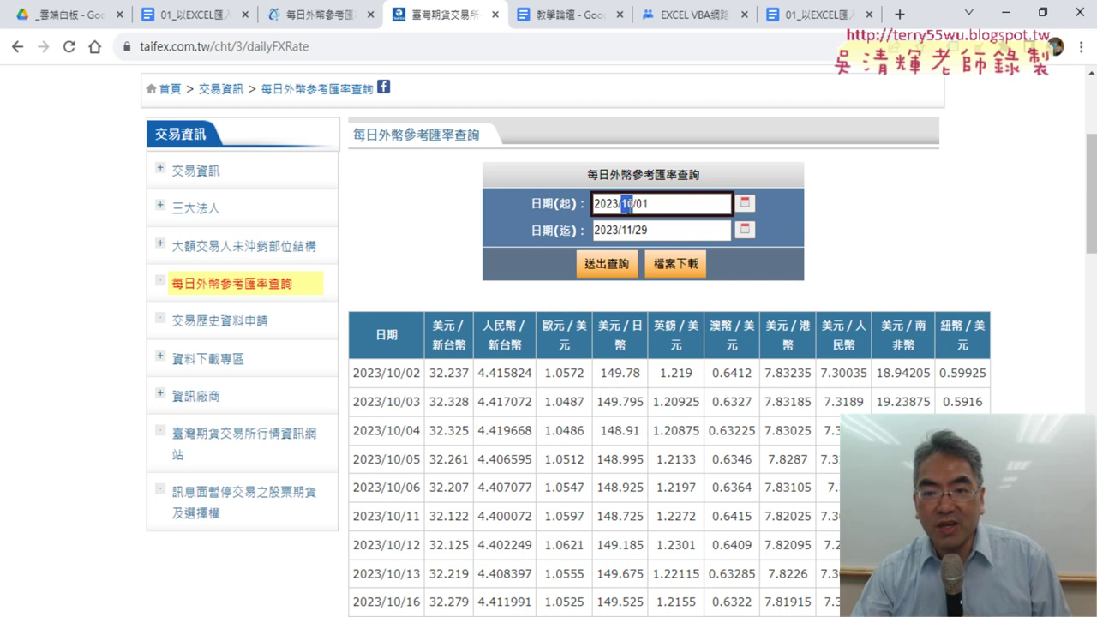
{"action": "type", "text": "11"}
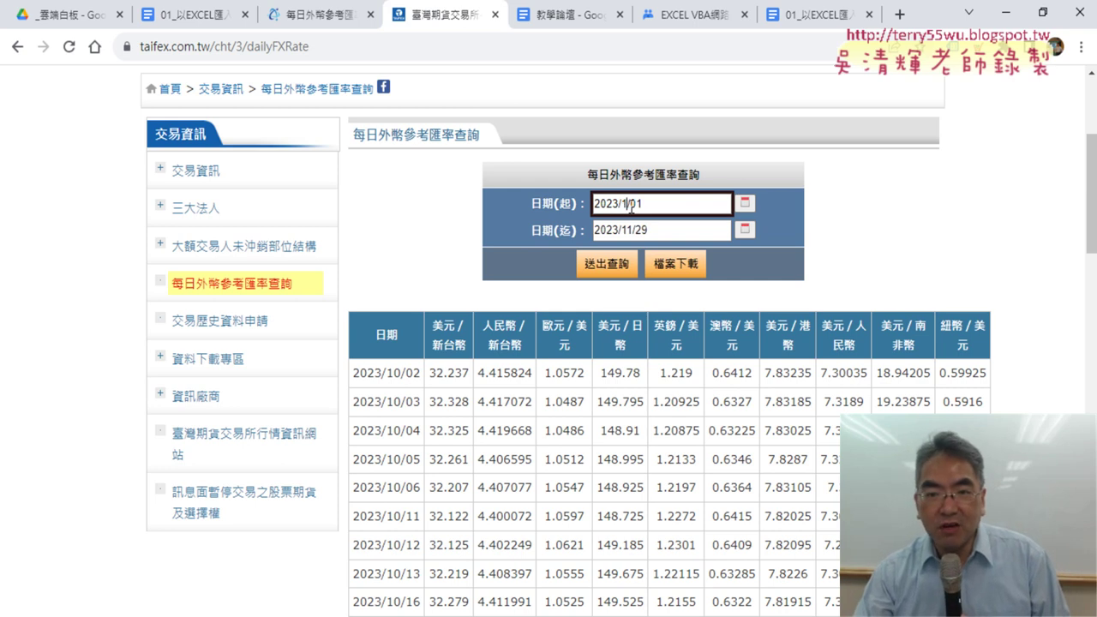
{"action": "left_click_drag", "start_coordinate": [634, 203], "coordinate": [630, 203]}
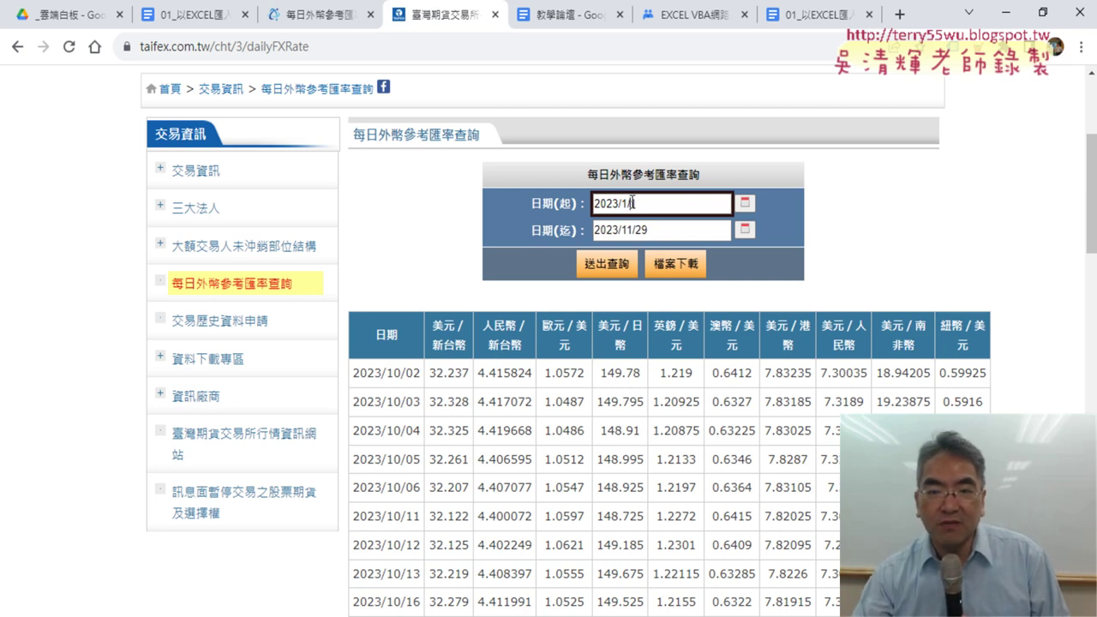
{"action": "type", "text": "/1"}
{"action": "left_click", "coordinate": [642, 232]}
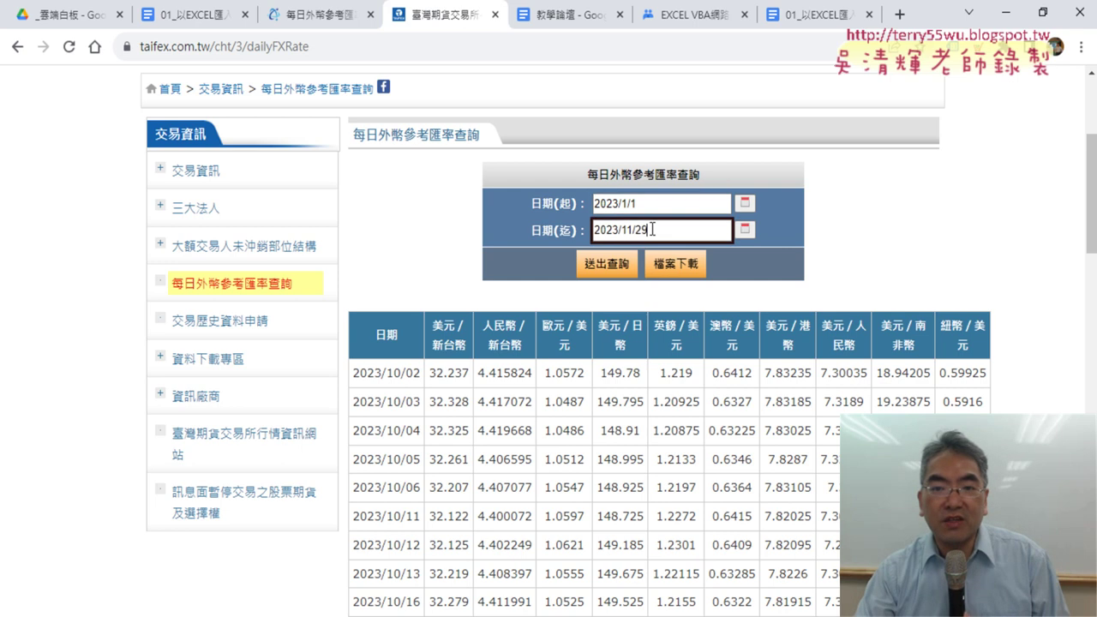
{"action": "left_click", "coordinate": [661, 203]}
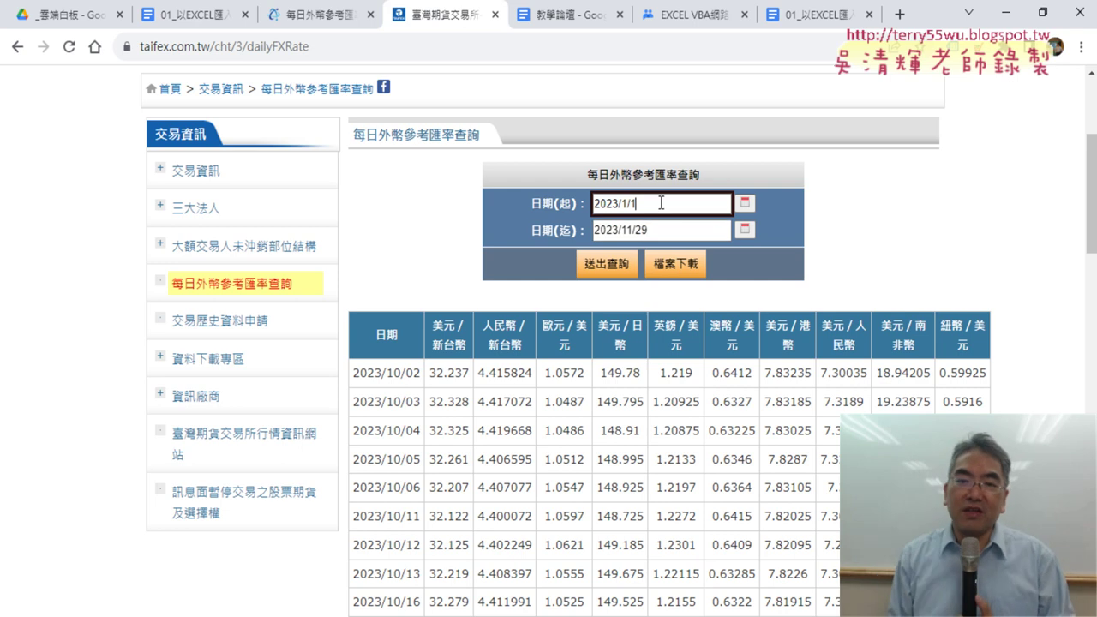
{"action": "left_click", "coordinate": [622, 259]}
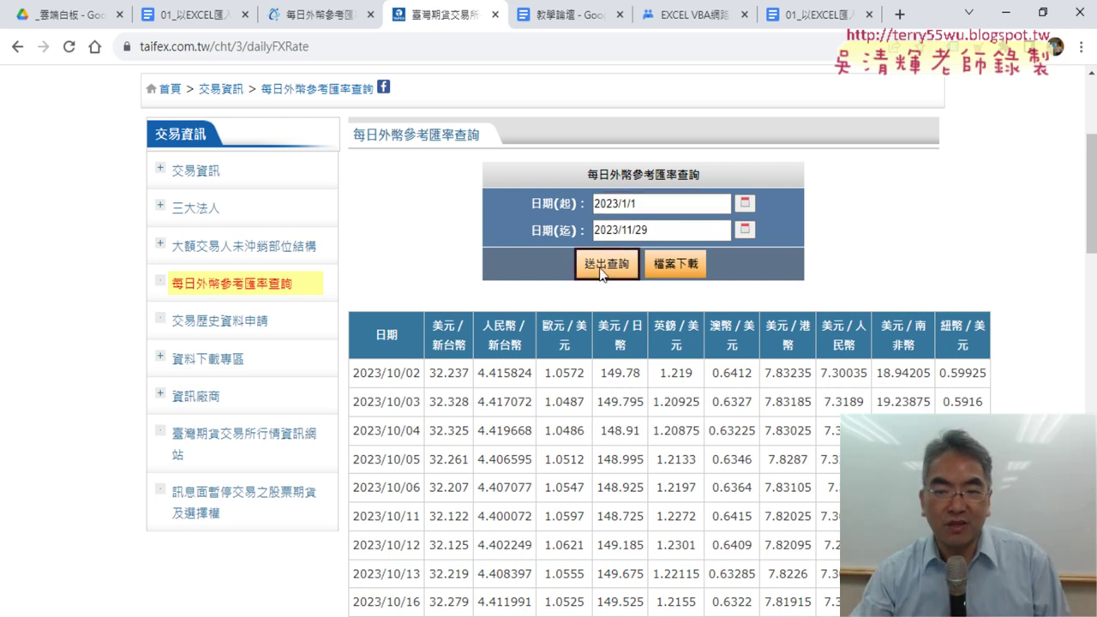
{"action": "scroll", "coordinate": [859, 395], "scroll_direction": "down", "scroll_amount": 4}
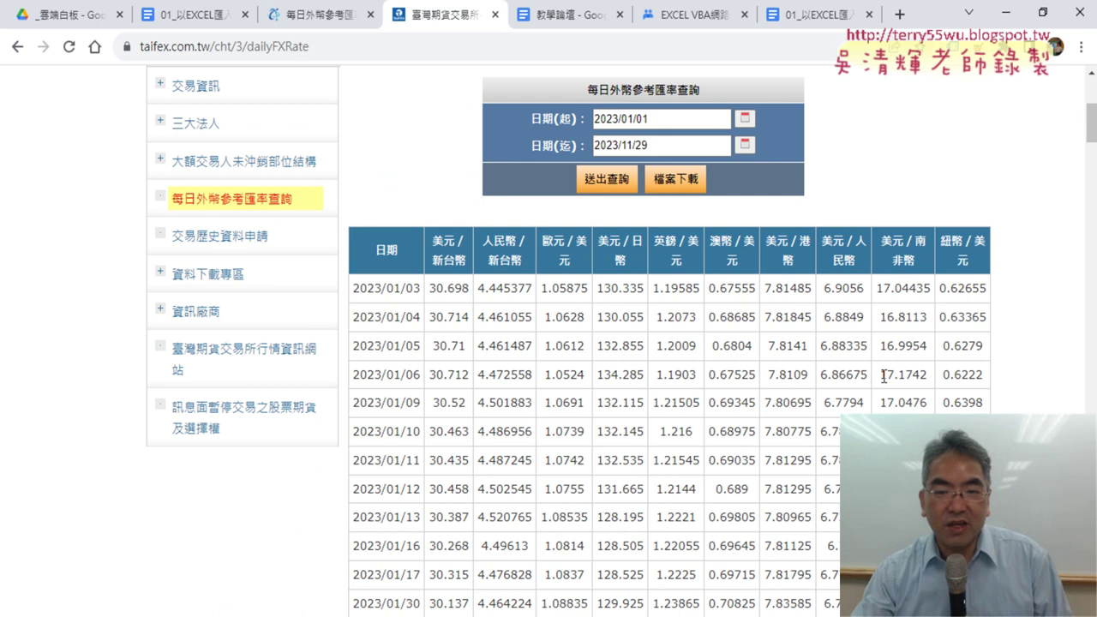
{"action": "left_click_drag", "start_coordinate": [356, 294], "coordinate": [395, 288]}
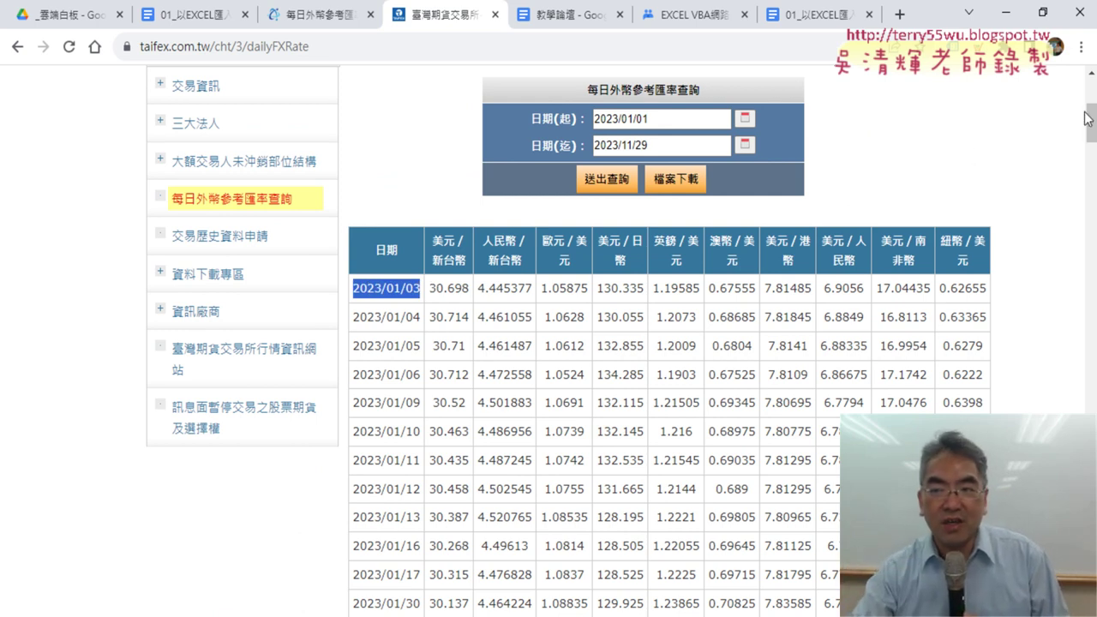
{"action": "left_click_drag", "start_coordinate": [1088, 117], "coordinate": [1088, 581]}
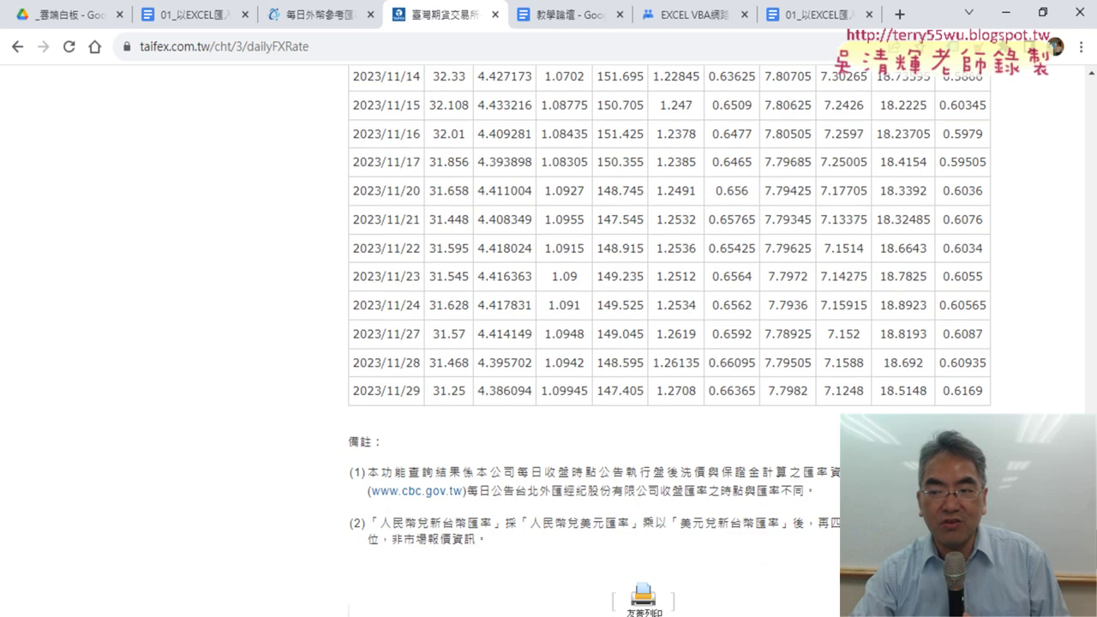
{"action": "scroll", "coordinate": [669, 343], "scroll_direction": "down", "scroll_amount": 2}
{"action": "mouse_move", "coordinate": [354, 271]}
{"action": "left_mouse_down"}
{"action": "mouse_move", "coordinate": [796, 304]}
{"action": "mouse_move", "coordinate": [948, 270]}
{"action": "left_mouse_up"}
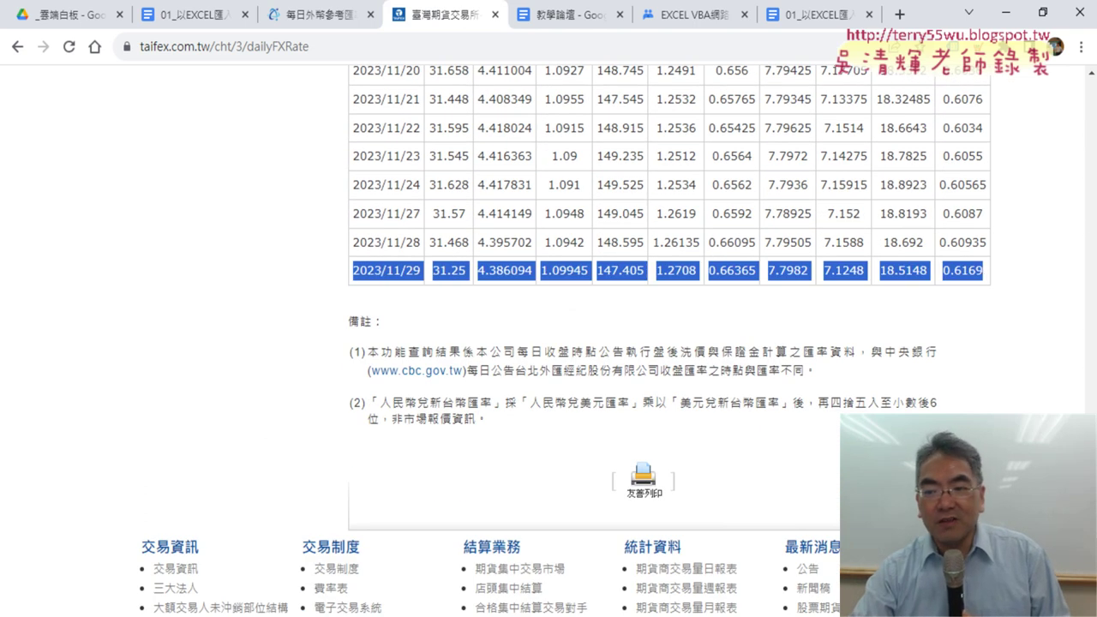
{"action": "left_click_drag", "start_coordinate": [1088, 583], "coordinate": [1084, 103]}
{"action": "scroll", "coordinate": [968, 146], "scroll_direction": "down", "scroll_amount": 2}
{"action": "scroll", "coordinate": [859, 188], "scroll_direction": "down", "scroll_amount": 2}
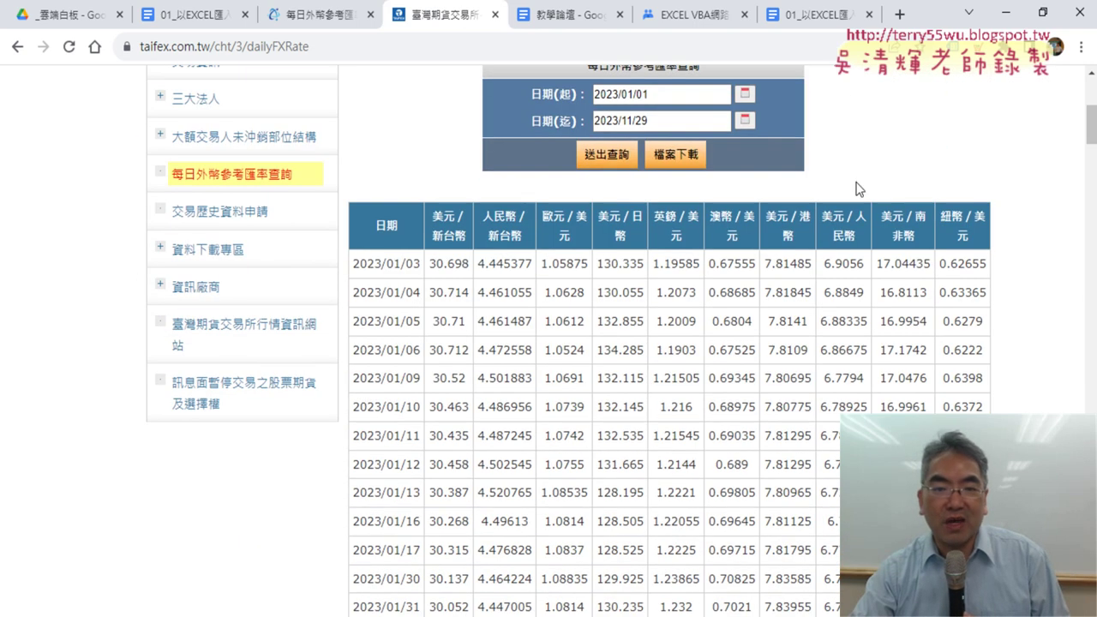
{"action": "left_click_drag", "start_coordinate": [369, 209], "coordinate": [673, 319]}
{"action": "left_click", "coordinate": [687, 321]}
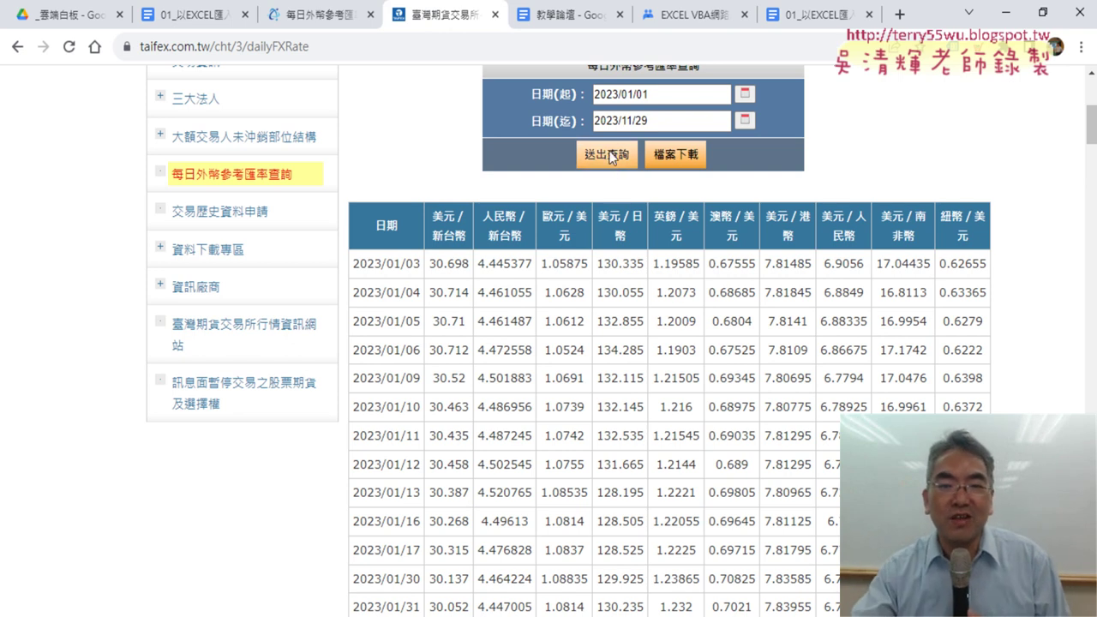
{"action": "left_click_drag", "start_coordinate": [353, 207], "coordinate": [678, 314]}
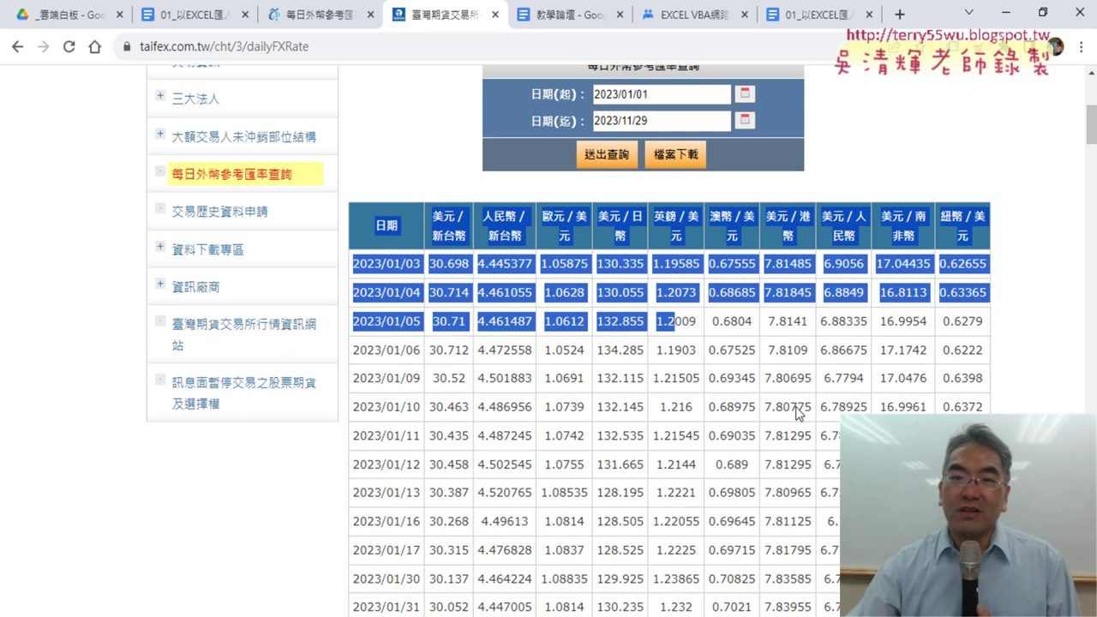
{"action": "scroll", "coordinate": [771, 394], "scroll_direction": "up", "scroll_amount": 2}
{"action": "left_click", "coordinate": [677, 261]}
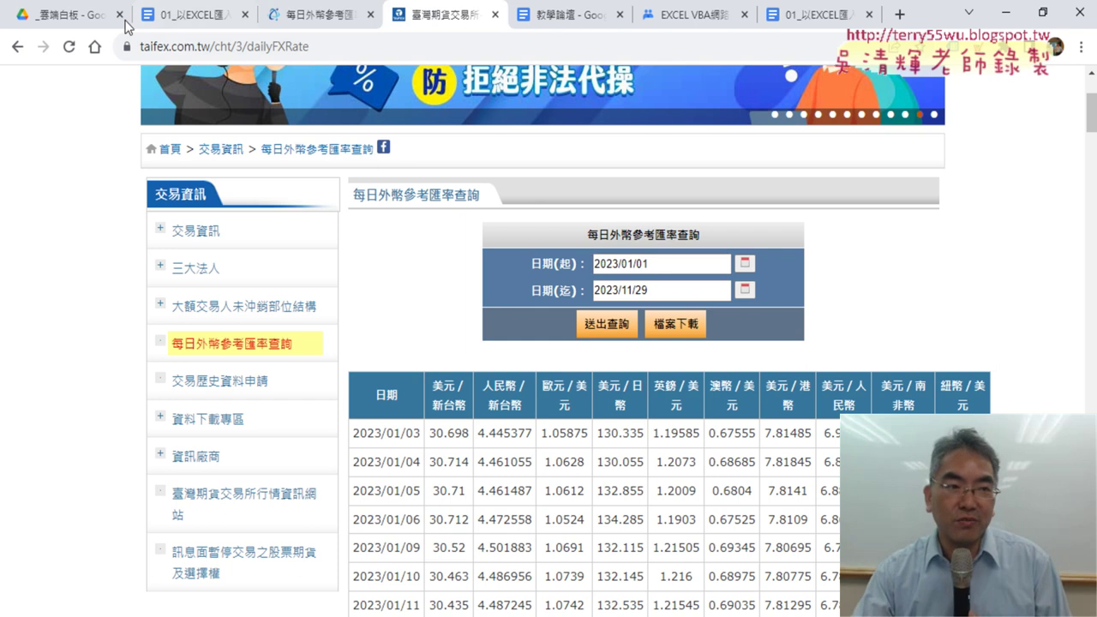
{"action": "left_click", "coordinate": [65, 14]}
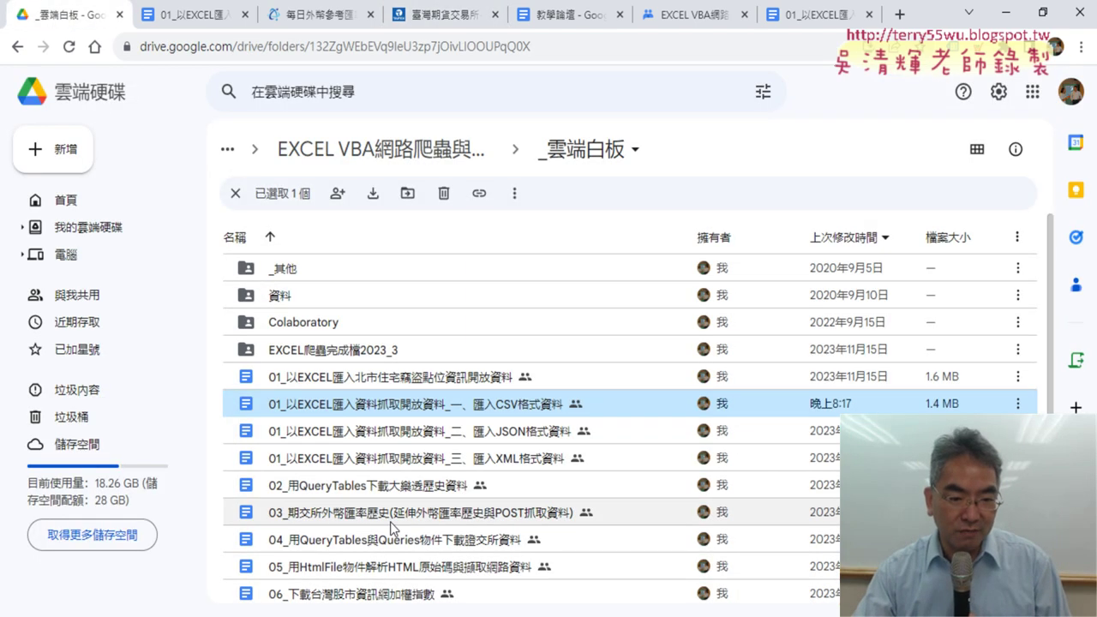
{"action": "left_click", "coordinate": [342, 518]}
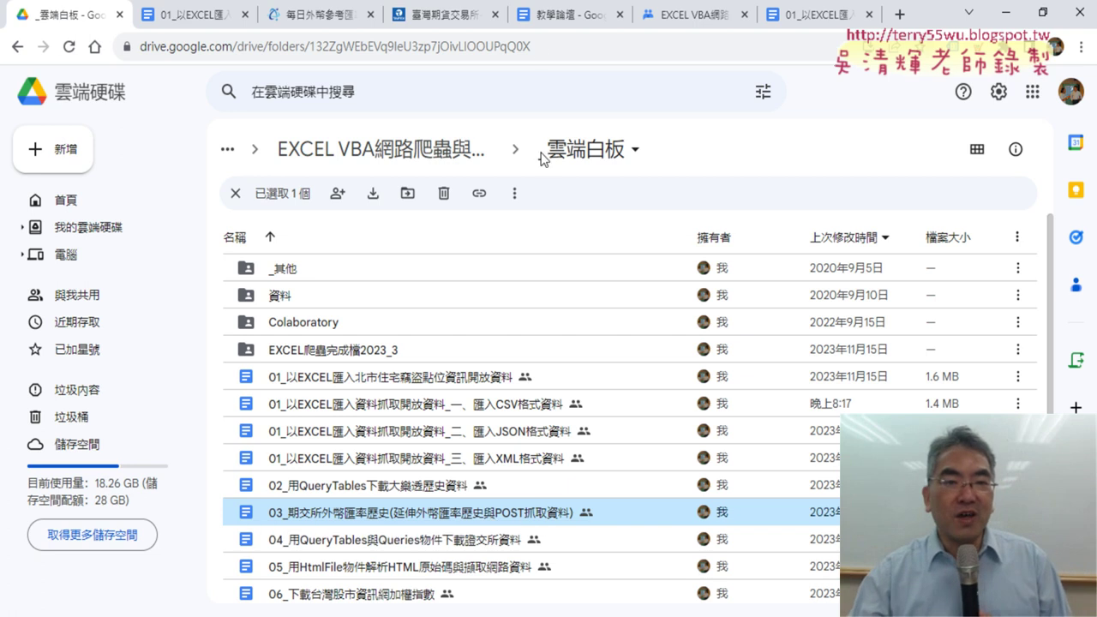
{"action": "left_click", "coordinate": [437, 15]}
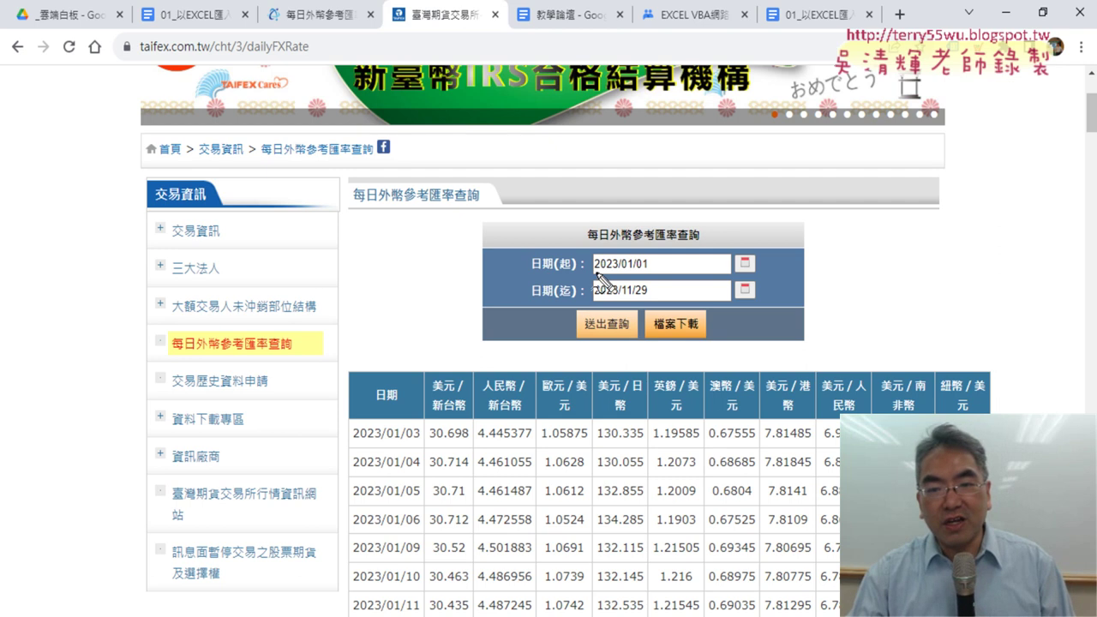
{"action": "left_click_drag", "start_coordinate": [596, 269], "coordinate": [649, 272]}
{"action": "left_click_drag", "start_coordinate": [595, 301], "coordinate": [649, 299]}
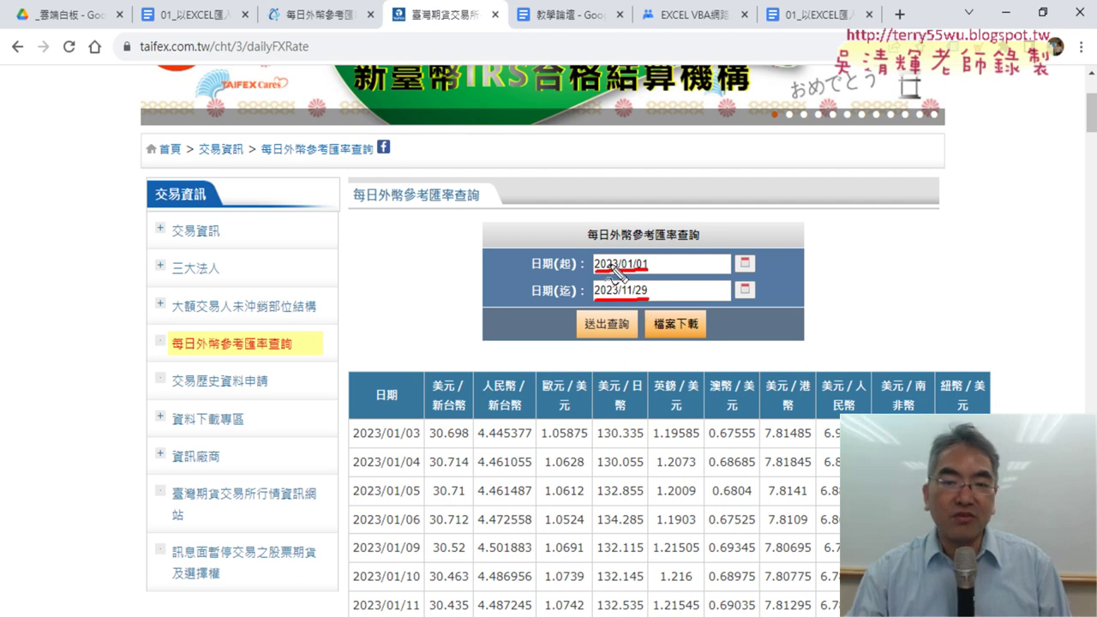
{"action": "mouse_move", "coordinate": [594, 263]}
{"action": "left_mouse_down"}
{"action": "mouse_move", "coordinate": [567, 260]}
{"action": "mouse_move", "coordinate": [360, 110]}
{"action": "left_mouse_up"}
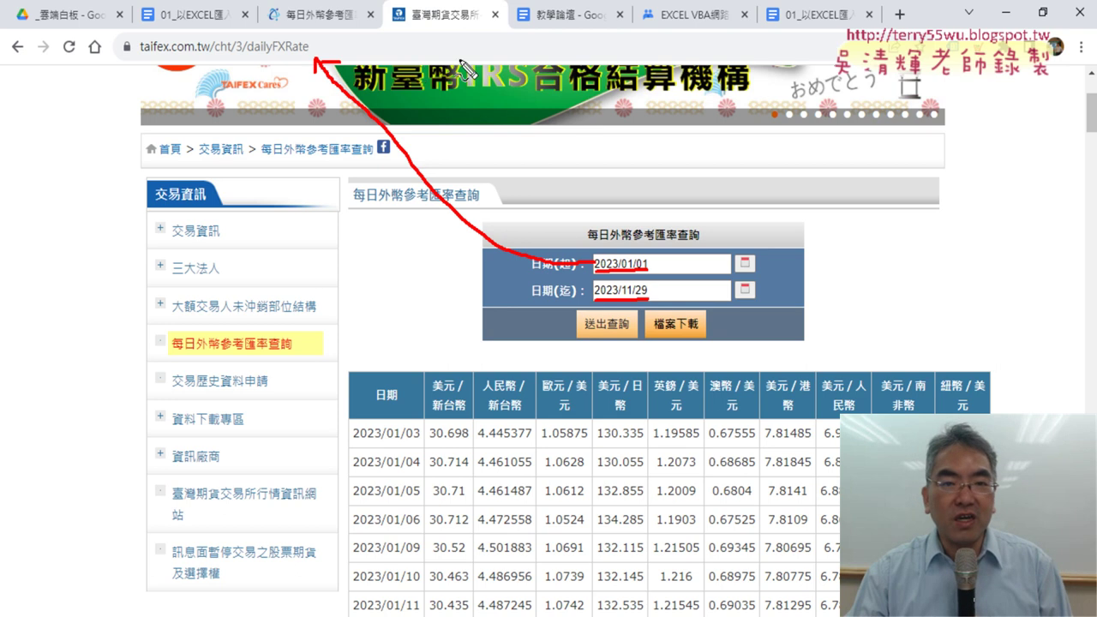
{"action": "mouse_move", "coordinate": [300, 62]}
{"action": "left_mouse_down"}
{"action": "mouse_move", "coordinate": [313, 38]}
{"action": "mouse_move", "coordinate": [536, 43]}
{"action": "mouse_move", "coordinate": [480, 68]}
{"action": "mouse_move", "coordinate": [442, 64]}
{"action": "left_mouse_up"}
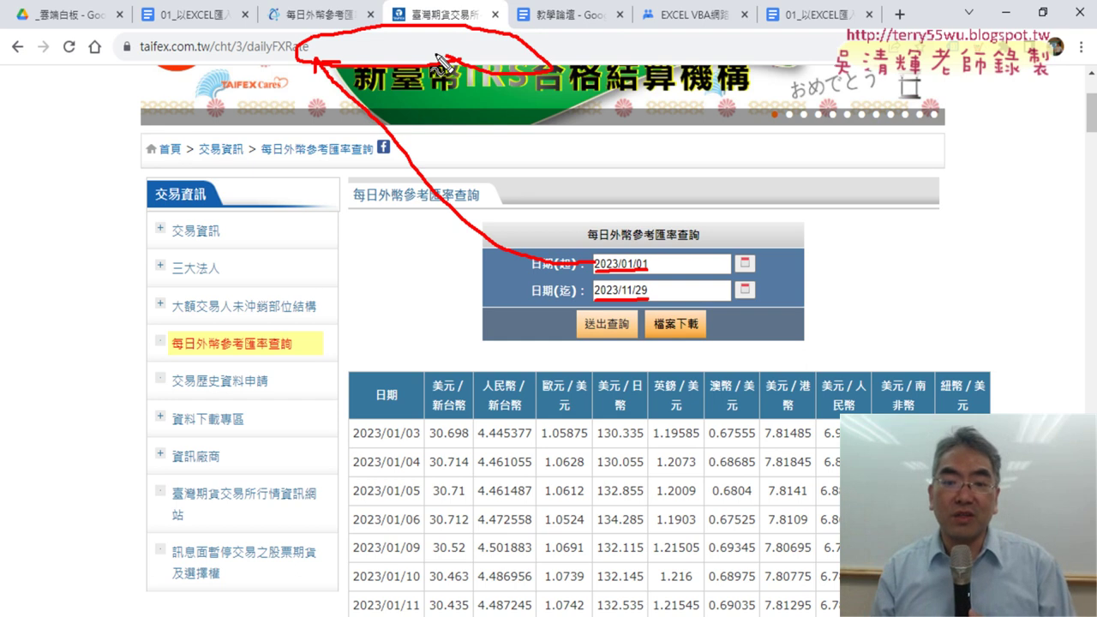
{"action": "key", "text": "Escape"}
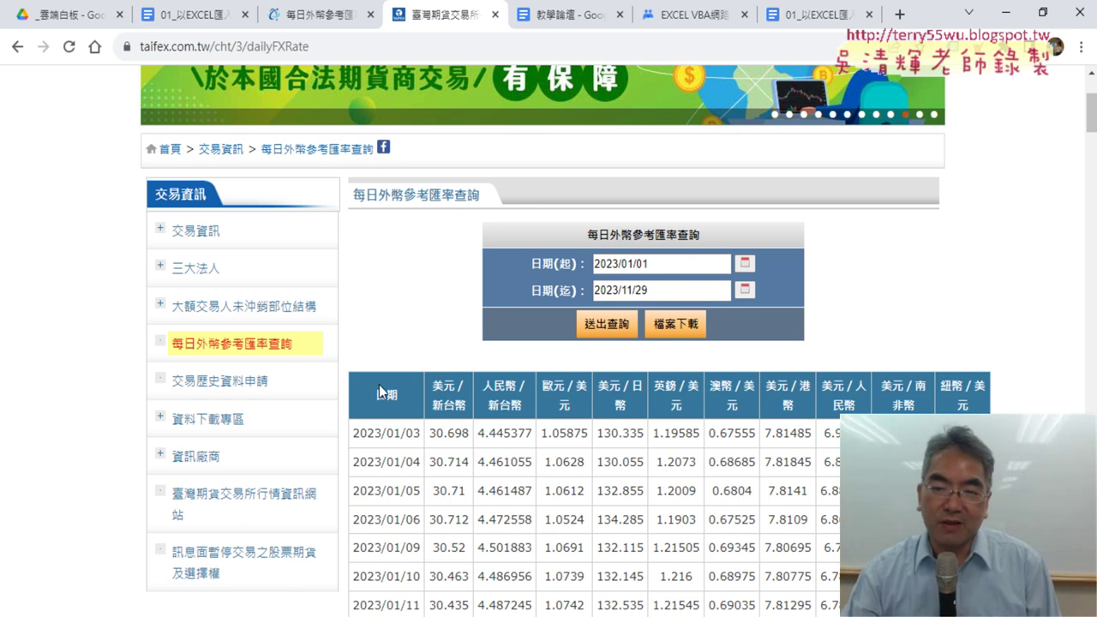
- Open Chrome DevTools with 檢查 beside the TAIFEX rate page to inspect its table HTML
{"action": "right_click", "coordinate": [392, 255]}
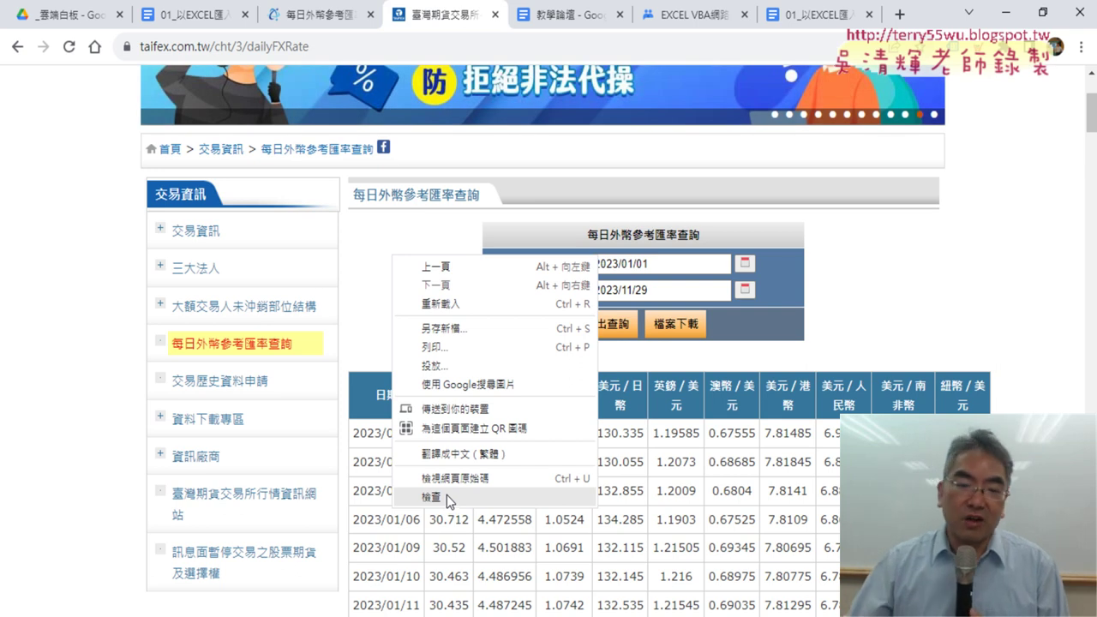
{"action": "left_click", "coordinate": [353, 393]}
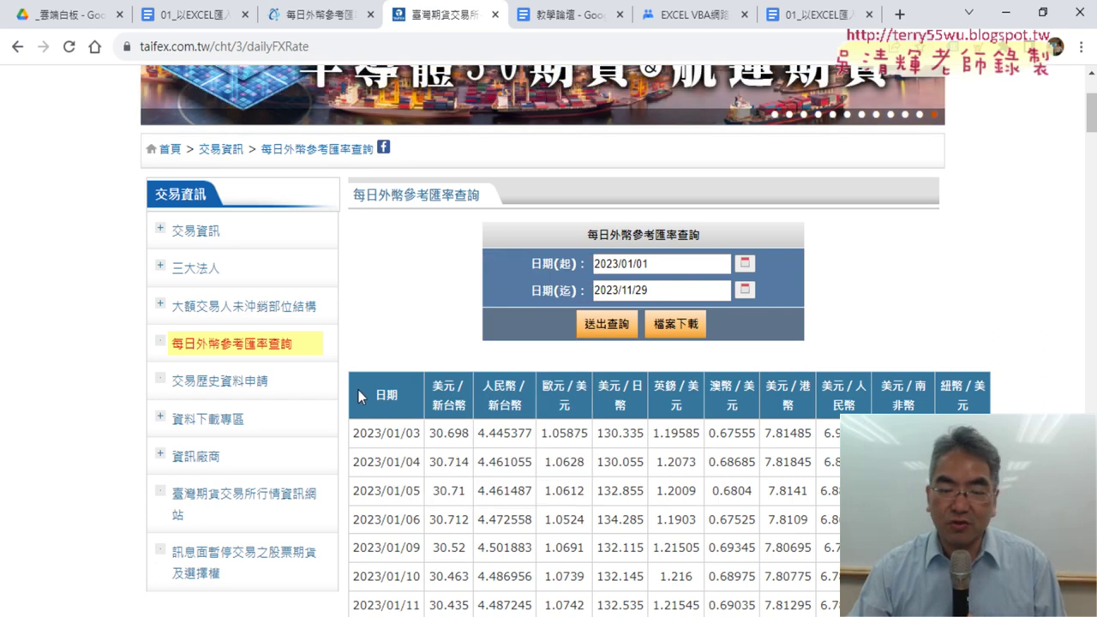
{"action": "right_click", "coordinate": [368, 394]}
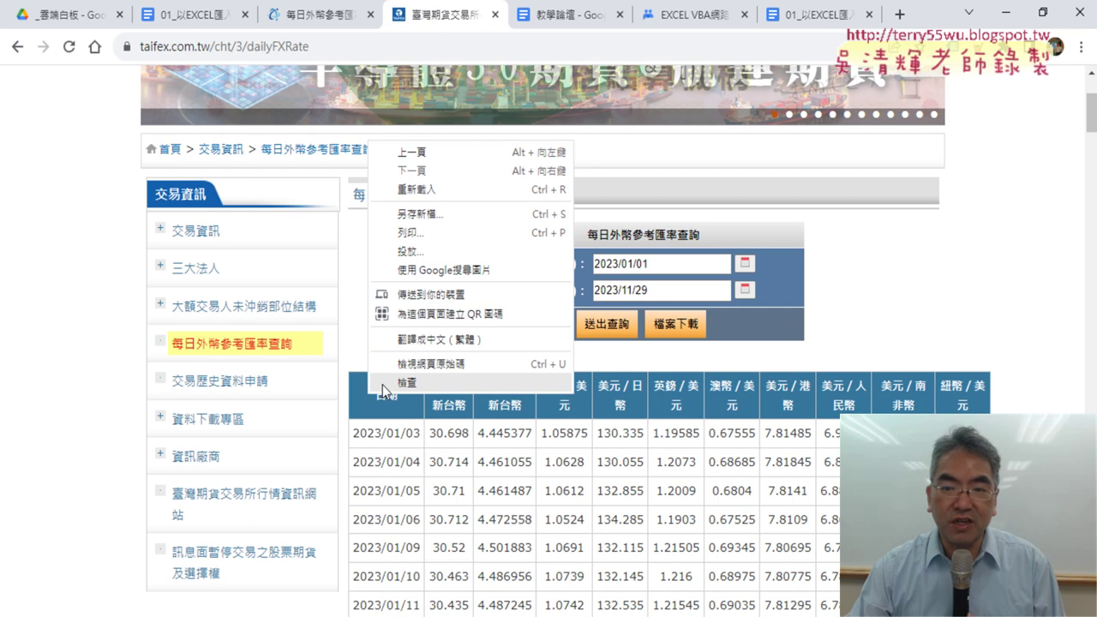
{"action": "left_click", "coordinate": [382, 384]}
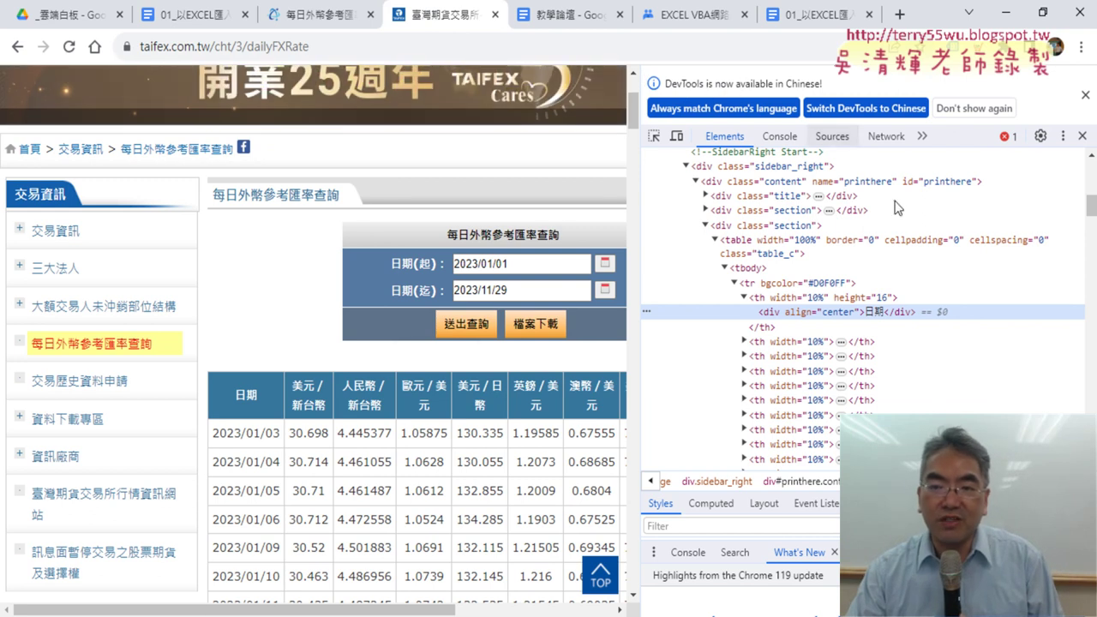
- Inspect the 日期 header cell and mark its div and th elements in the Elements panel
{"action": "right_click", "coordinate": [237, 391]}
{"action": "left_click", "coordinate": [261, 382]}
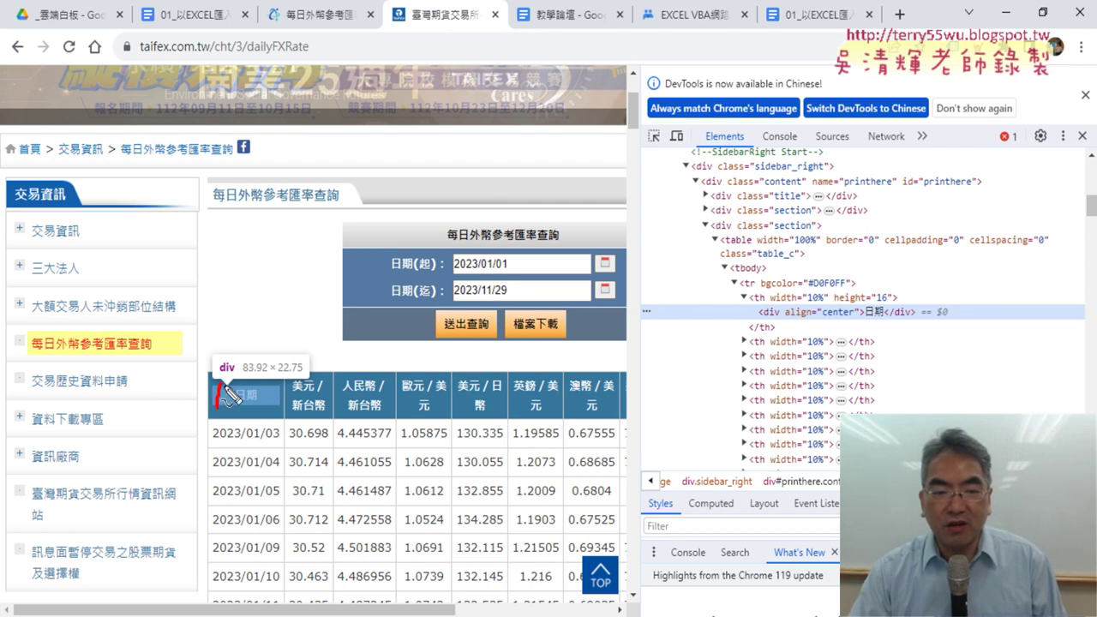
{"action": "mouse_move", "coordinate": [227, 390]}
{"action": "left_mouse_down"}
{"action": "mouse_move", "coordinate": [278, 386]}
{"action": "mouse_move", "coordinate": [280, 411]}
{"action": "mouse_move", "coordinate": [279, 401]}
{"action": "left_mouse_up"}
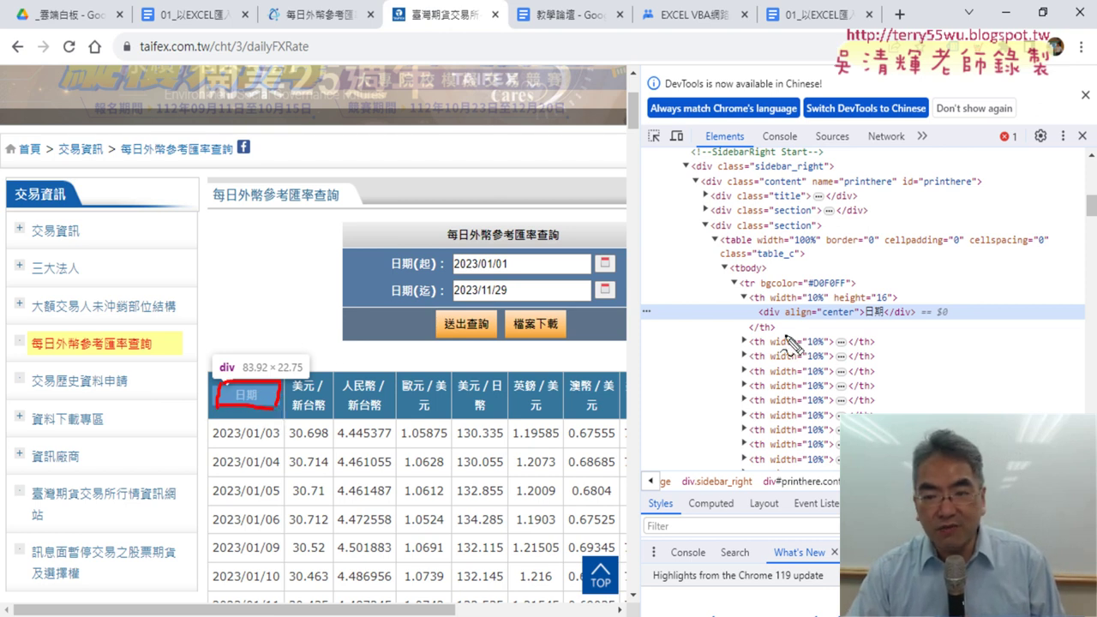
{"action": "left_click_drag", "start_coordinate": [760, 317], "coordinate": [777, 318]}
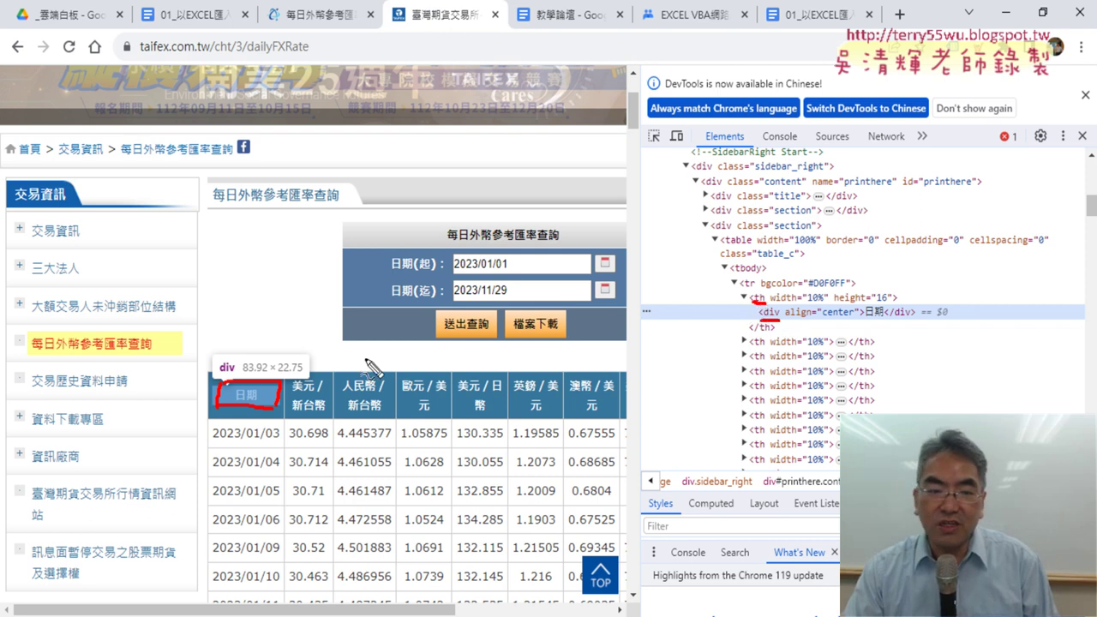
{"action": "mouse_move", "coordinate": [210, 419]}
{"action": "left_mouse_down"}
{"action": "mouse_move", "coordinate": [280, 371]}
{"action": "mouse_move", "coordinate": [287, 417]}
{"action": "mouse_move", "coordinate": [224, 422]}
{"action": "left_mouse_up"}
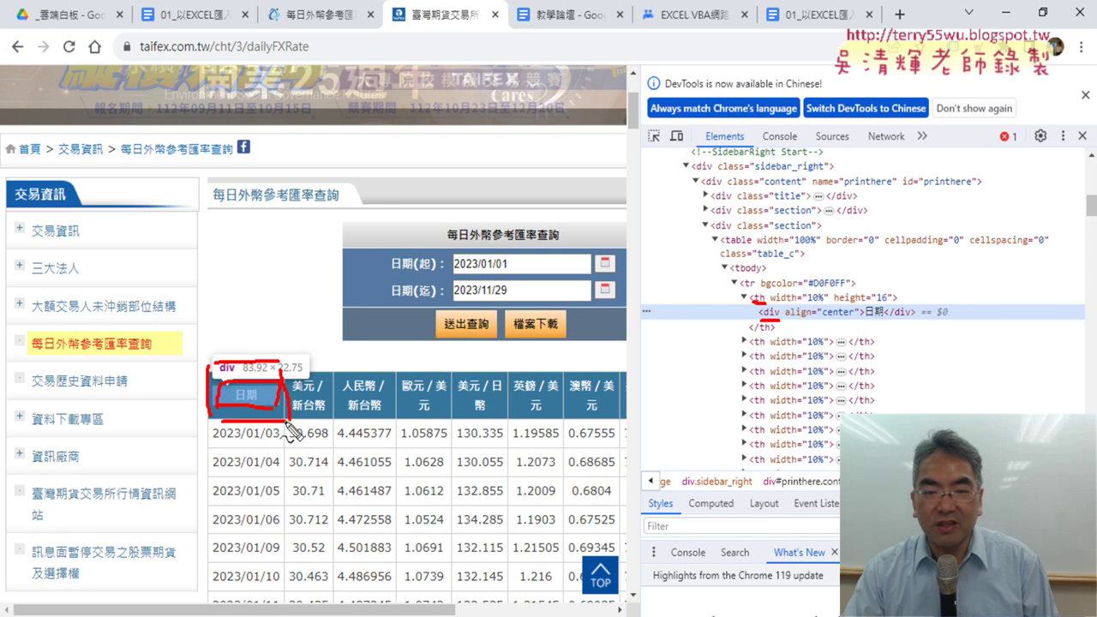
{"action": "left_click_drag", "start_coordinate": [751, 301], "coordinate": [767, 302]}
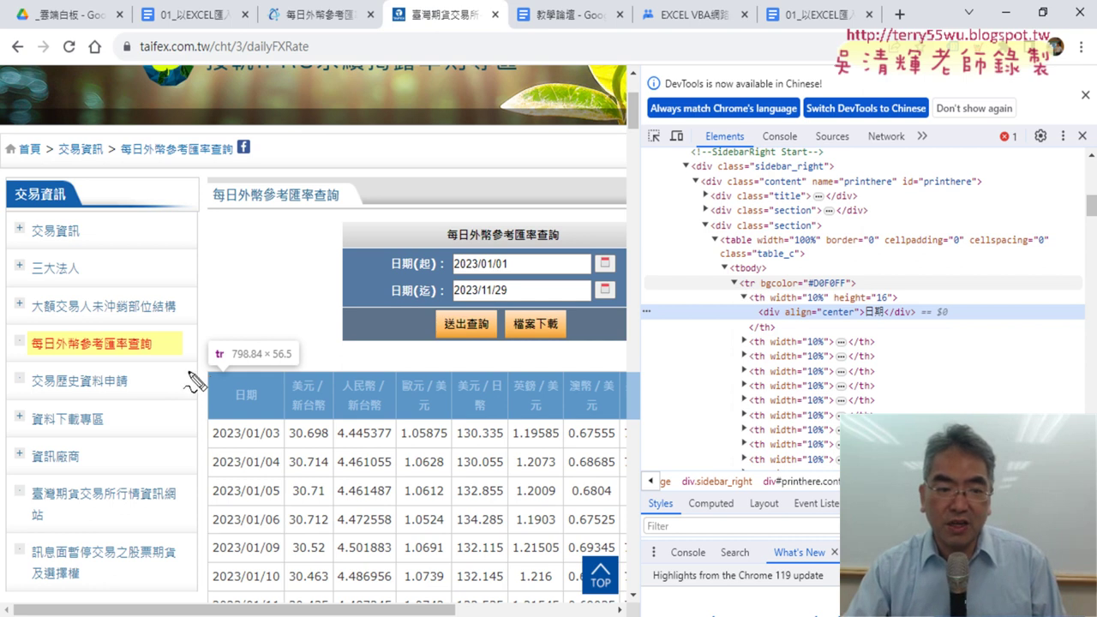
{"action": "left_click_drag", "start_coordinate": [191, 358], "coordinate": [199, 428]}
{"action": "left_click_drag", "start_coordinate": [208, 335], "coordinate": [641, 437]}
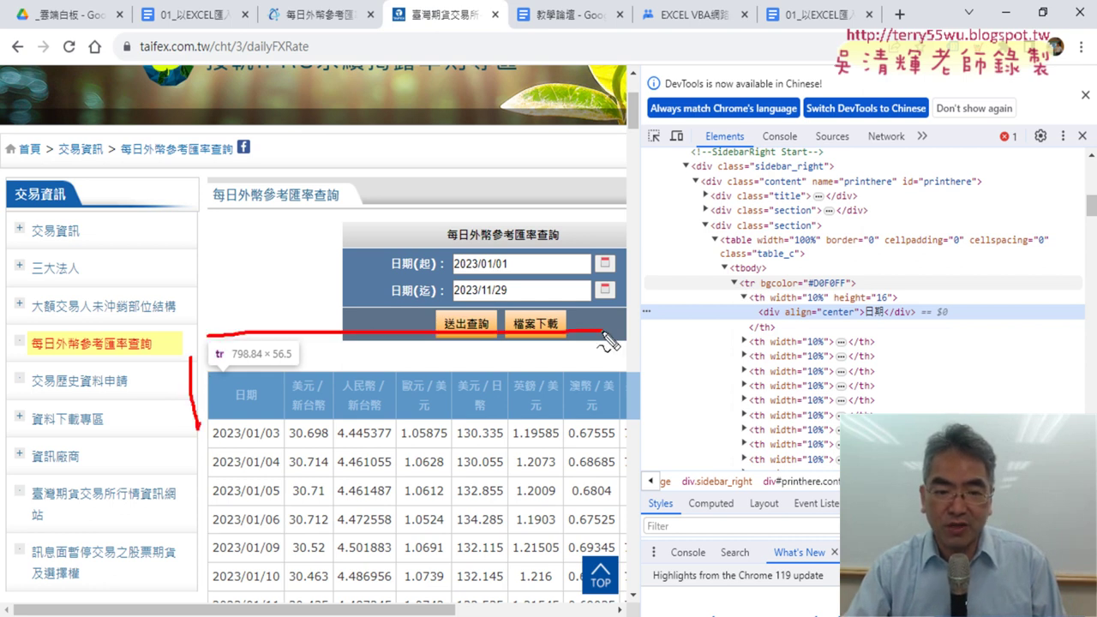
{"action": "left_click_drag", "start_coordinate": [216, 422], "coordinate": [638, 426]}
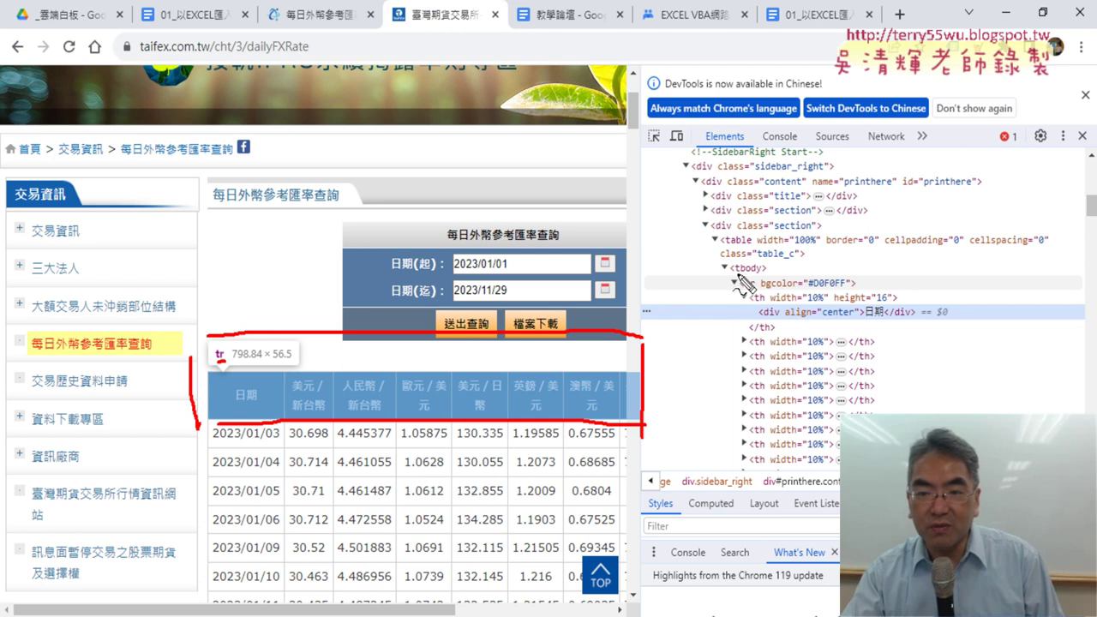
{"action": "left_click_drag", "start_coordinate": [736, 273], "coordinate": [763, 271]}
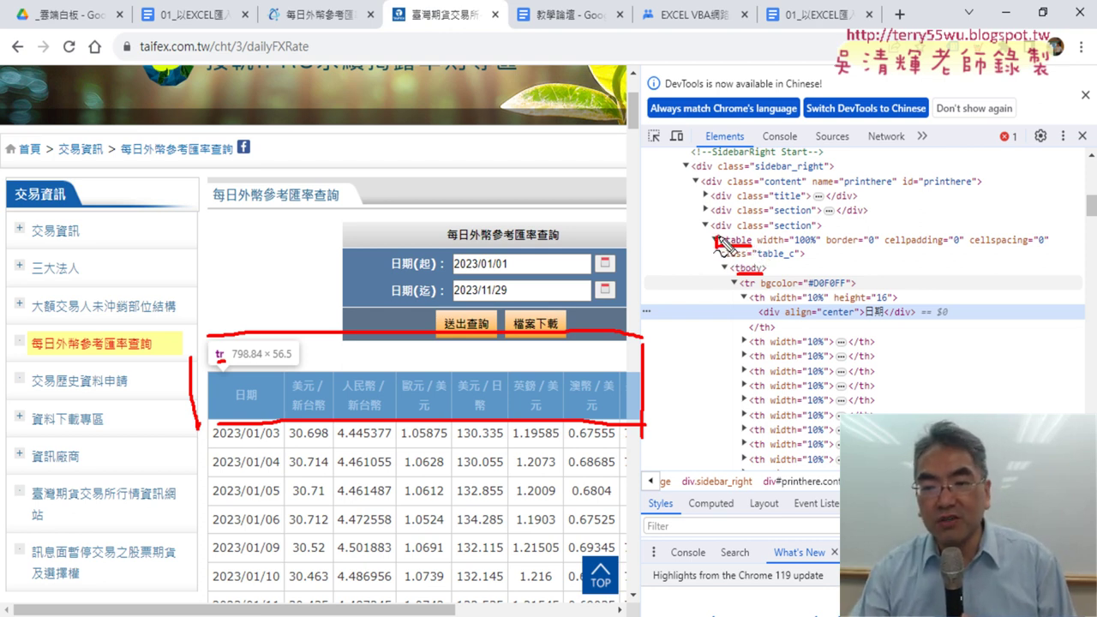
{"action": "left_click_drag", "start_coordinate": [722, 242], "coordinate": [750, 240]}
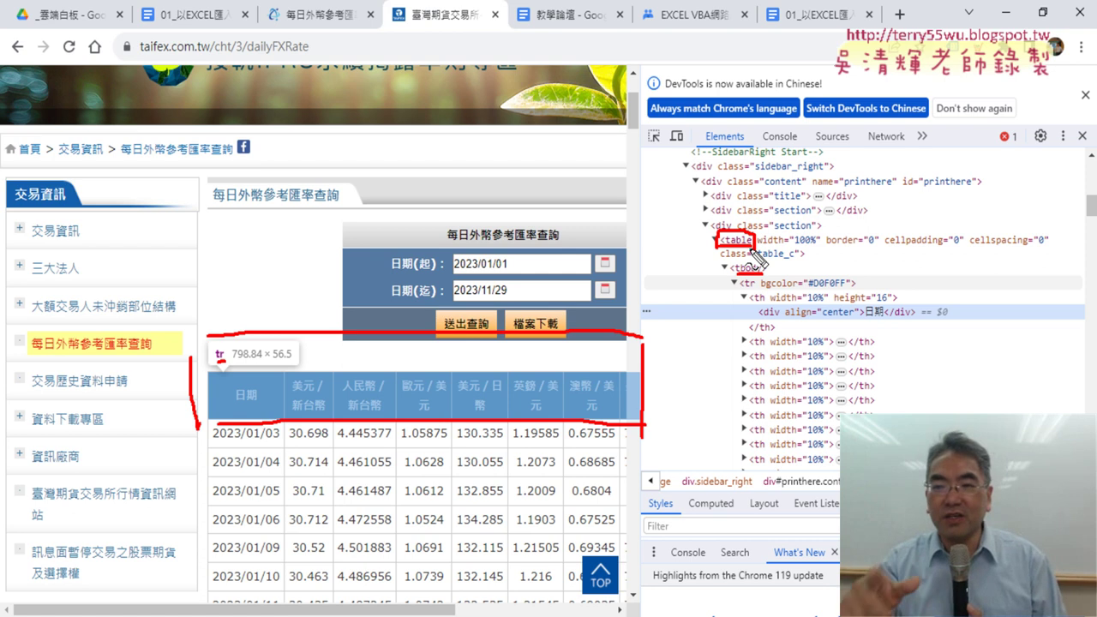
{"action": "key", "text": "Escape"}
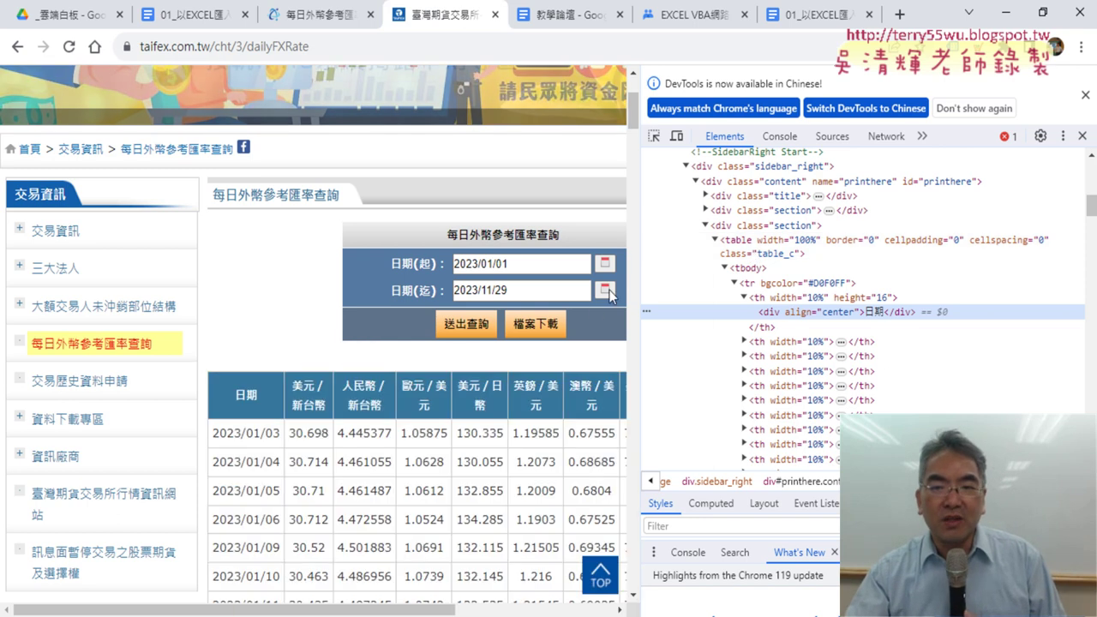
- Close DevTools and rerun the rate query for 2023/01/01 to 2023/11/29, scrolling to the results table
{"action": "key", "text": "F12"}
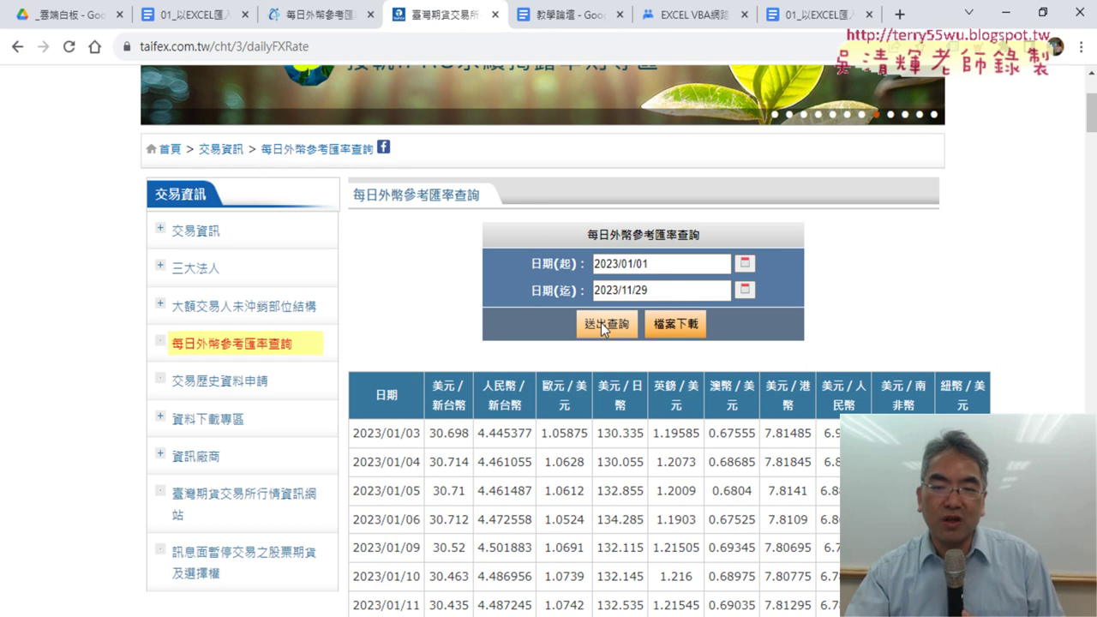
{"action": "left_click", "coordinate": [644, 263]}
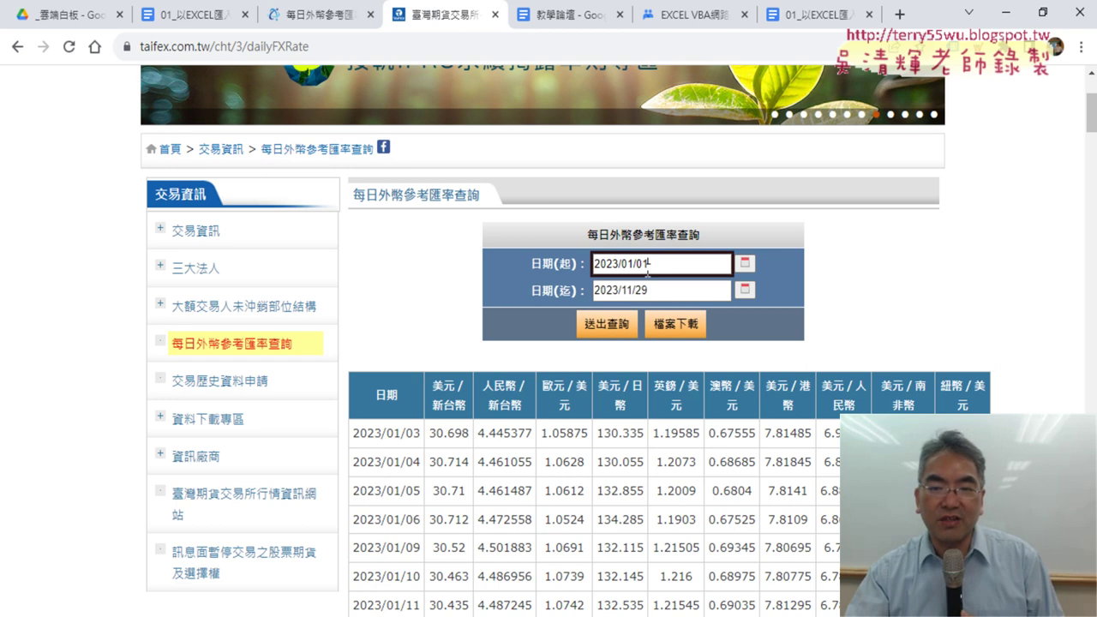
{"action": "left_click", "coordinate": [645, 291]}
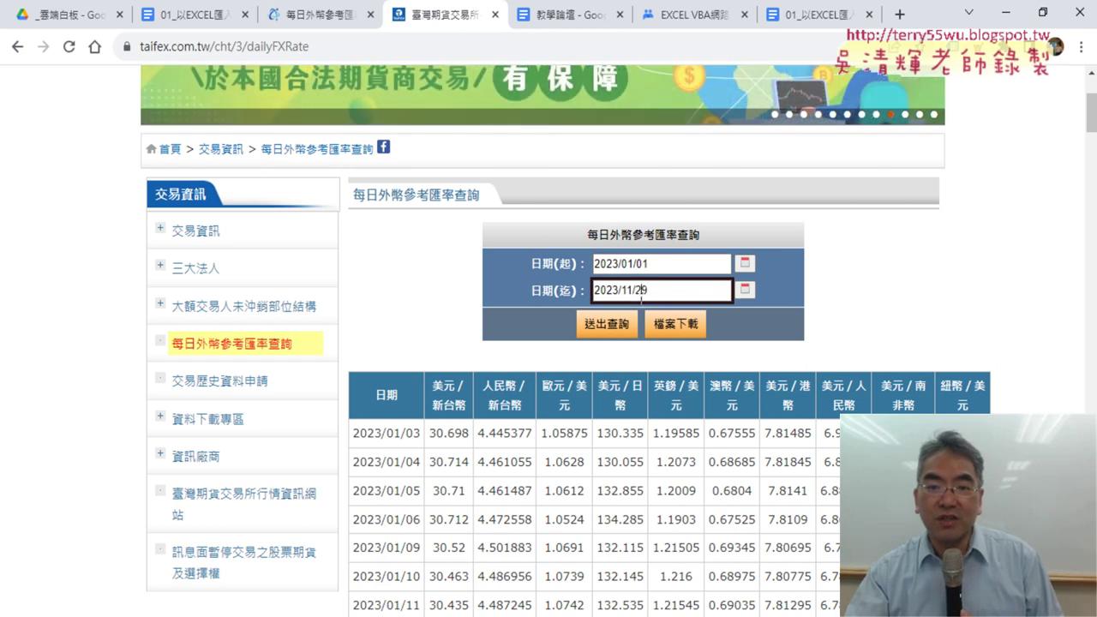
{"action": "left_click", "coordinate": [608, 327]}
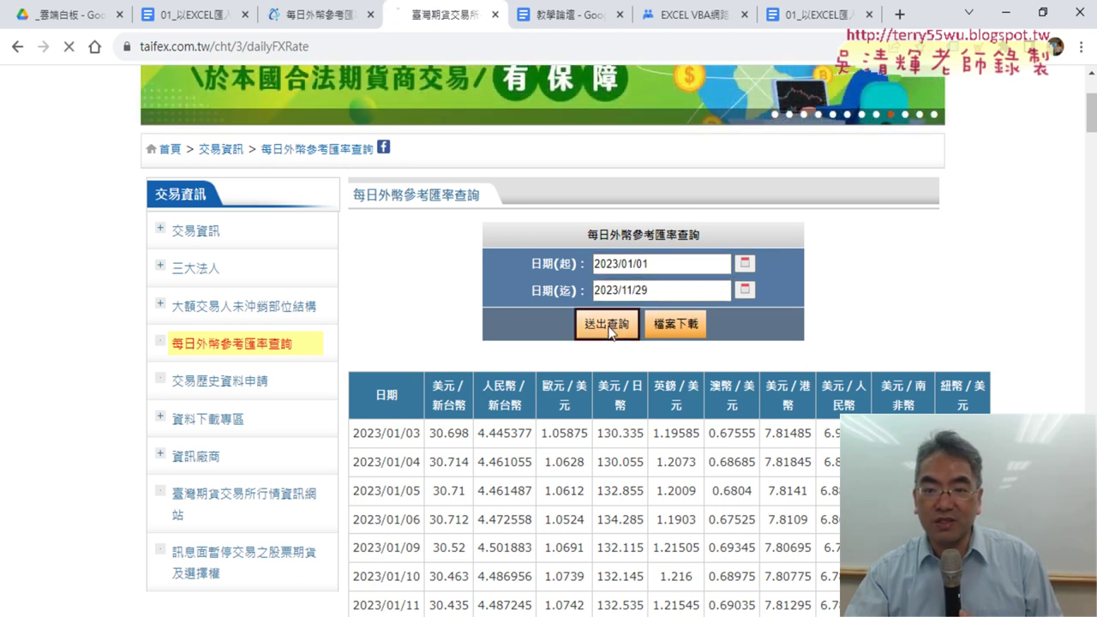
{"action": "scroll", "coordinate": [608, 332], "scroll_direction": "down", "scroll_amount": 3}
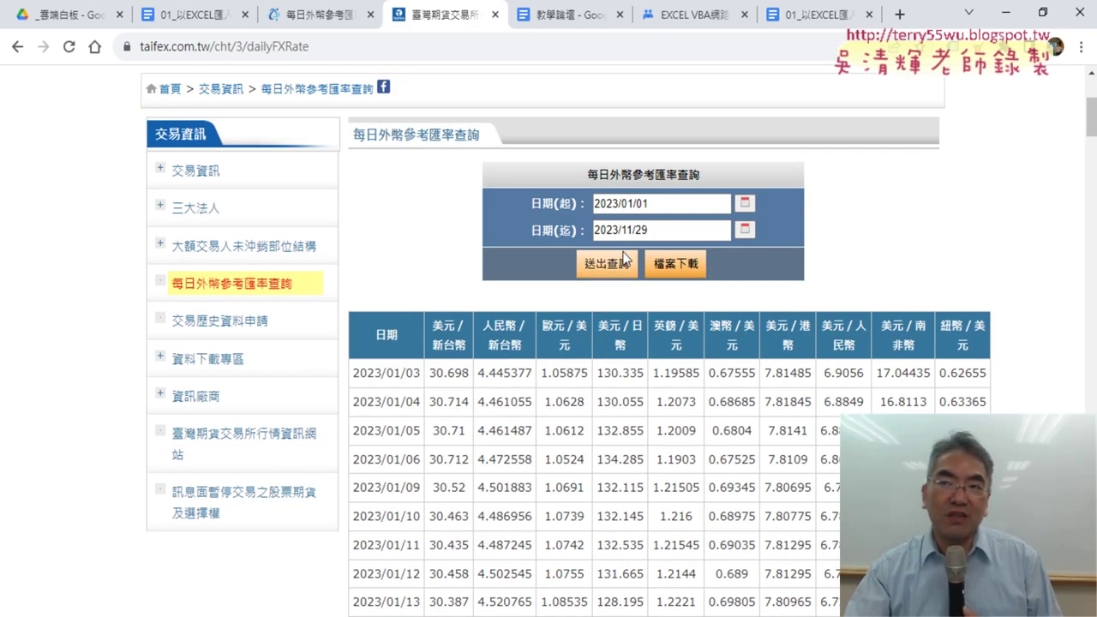
{"action": "right_click", "coordinate": [388, 332]}
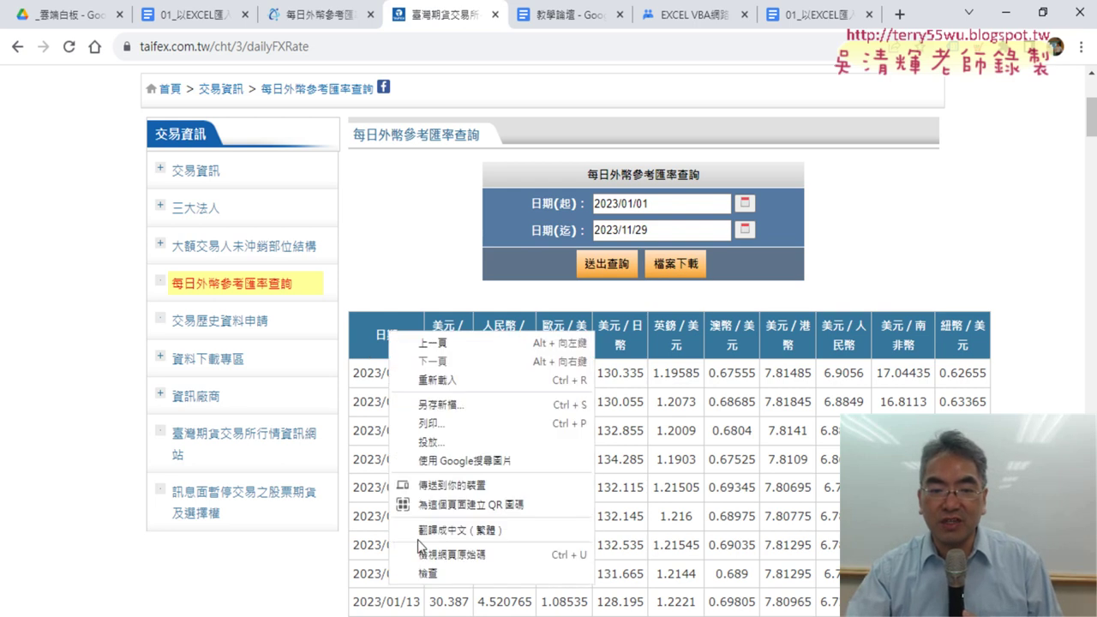
- Reopen DevTools, stepping through Console and Sources to the Network panel
{"action": "key", "text": "Escape"}
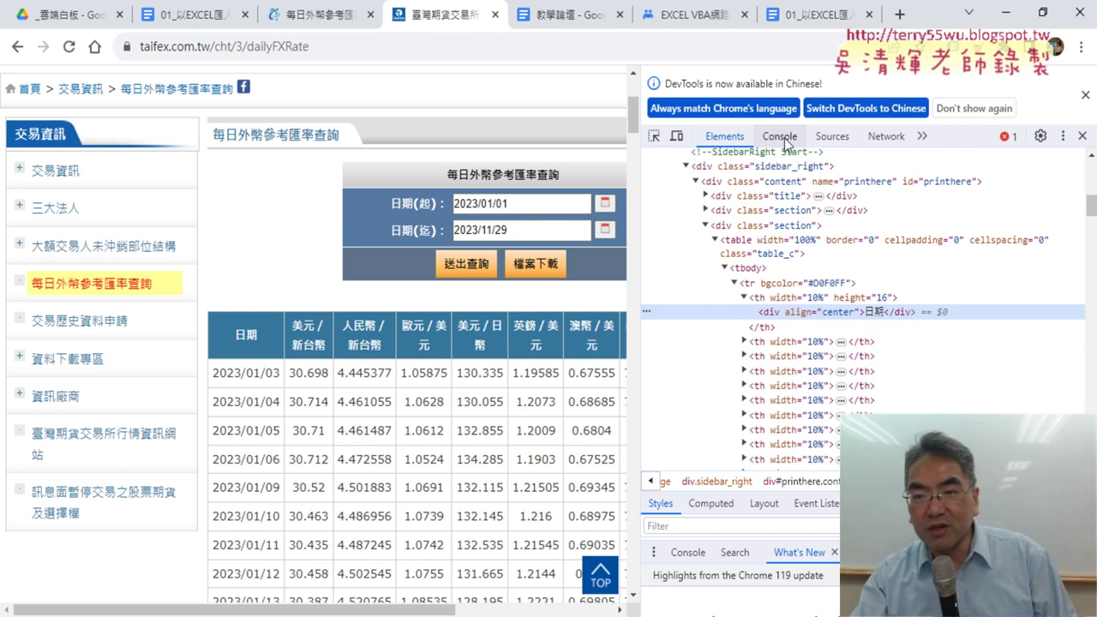
{"action": "left_click", "coordinate": [784, 144]}
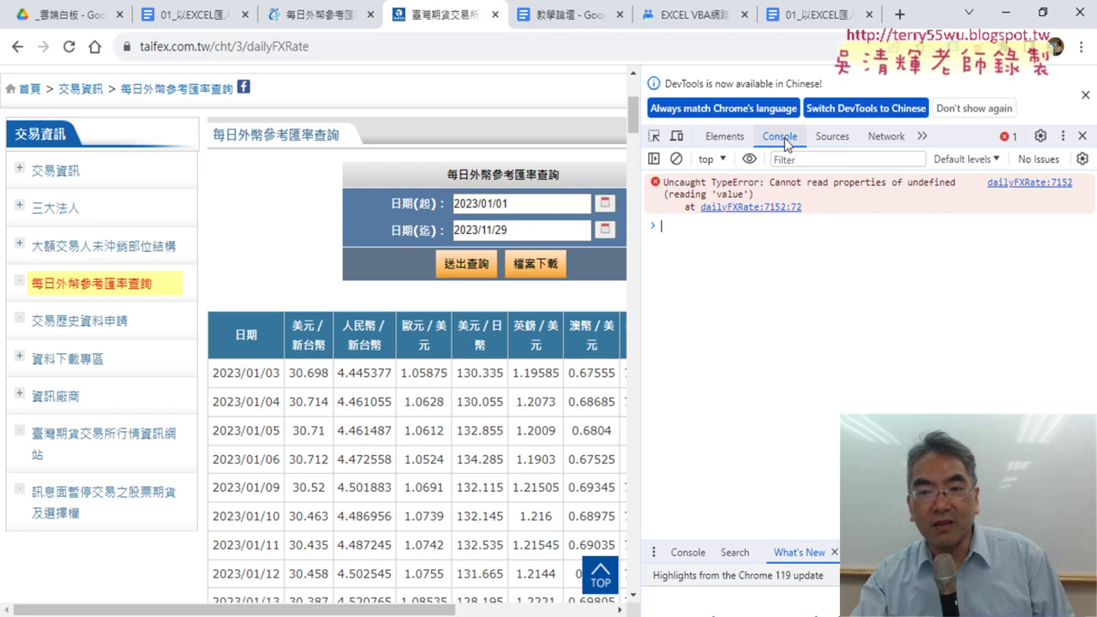
{"action": "left_click", "coordinate": [821, 143]}
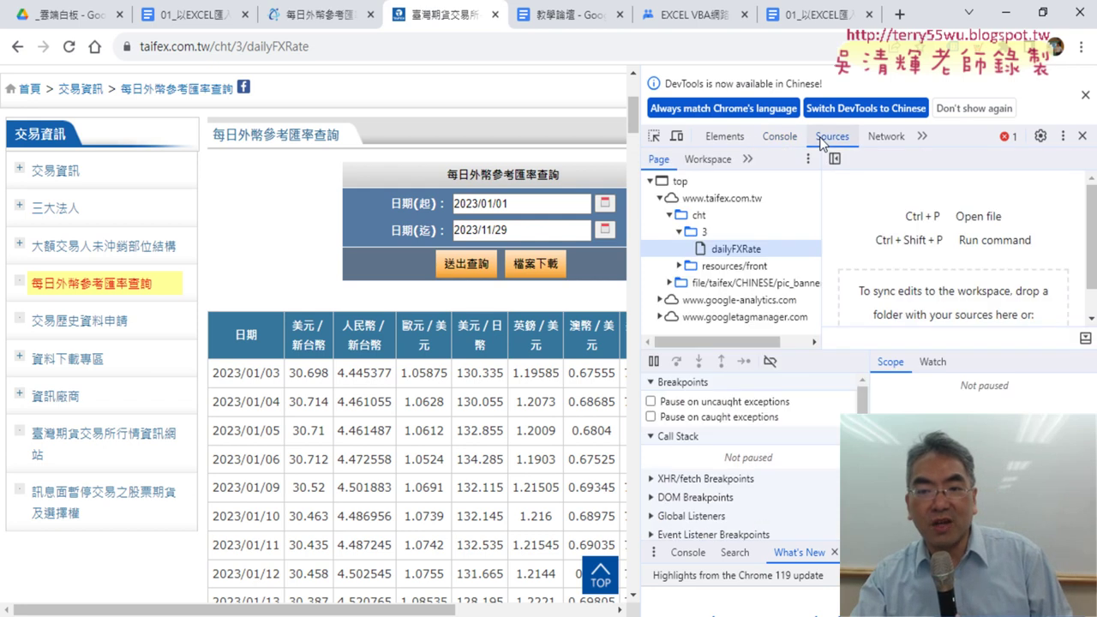
{"action": "left_click", "coordinate": [887, 137]}
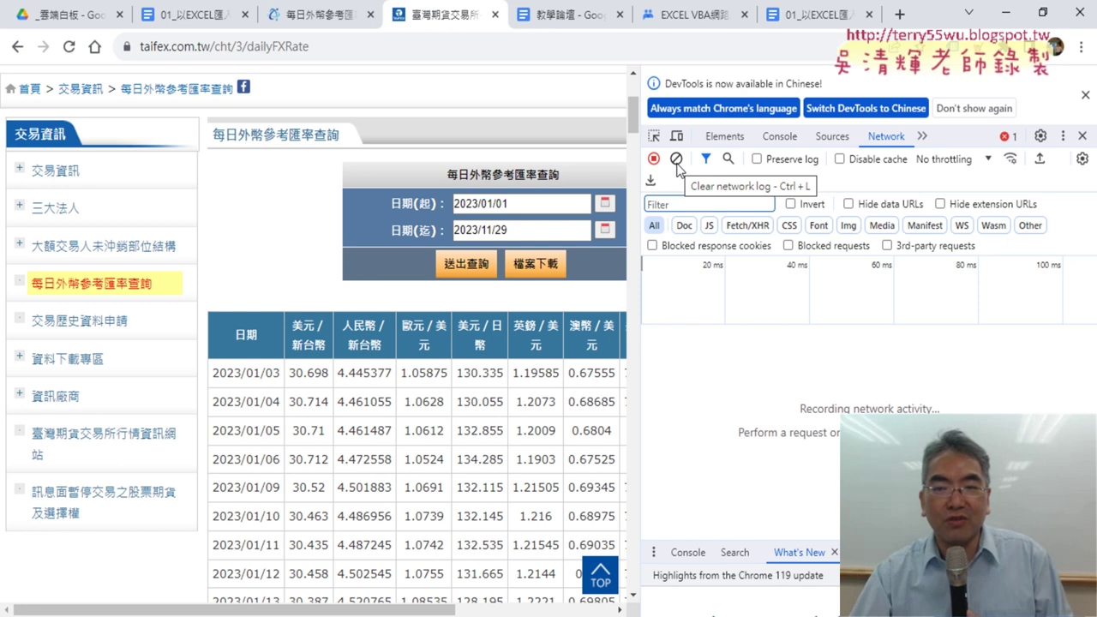
- Clear the network log and resubmit the query so its requests are recorded
{"action": "left_click", "coordinate": [677, 166]}
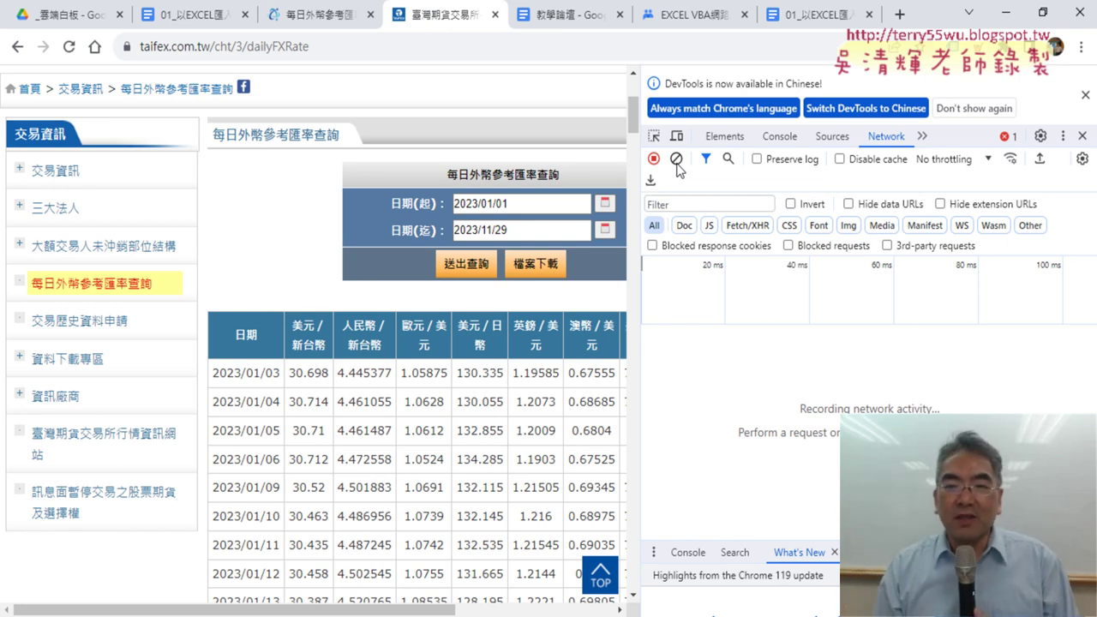
{"action": "left_click", "coordinate": [469, 261]}
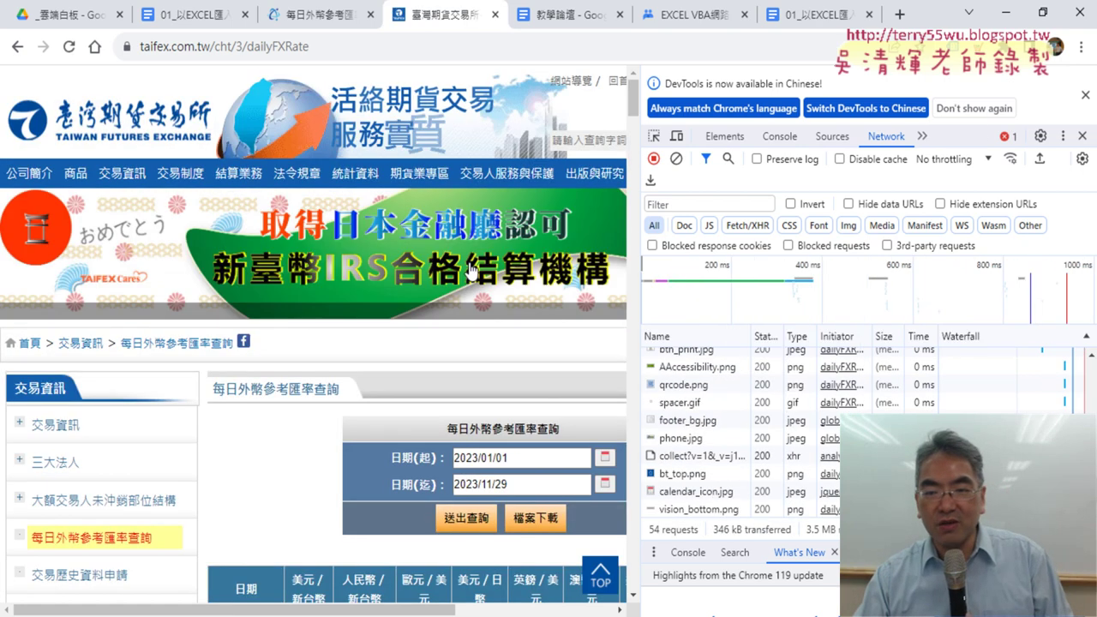
{"action": "scroll", "coordinate": [727, 514], "scroll_direction": "up", "scroll_amount": 2}
{"action": "scroll", "coordinate": [727, 514], "scroll_direction": "up", "scroll_amount": 2}
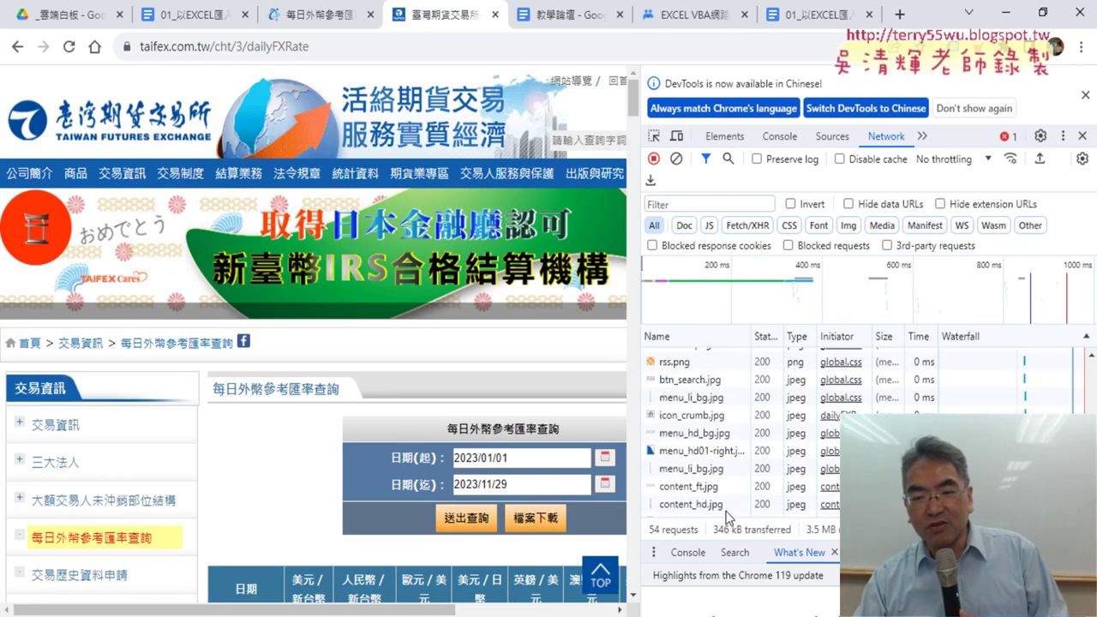
{"action": "scroll", "coordinate": [728, 514], "scroll_direction": "up", "scroll_amount": 1}
{"action": "scroll", "coordinate": [727, 514], "scroll_direction": "up", "scroll_amount": 2}
{"action": "scroll", "coordinate": [727, 514], "scroll_direction": "up", "scroll_amount": 2}
{"action": "scroll", "coordinate": [728, 514], "scroll_direction": "up", "scroll_amount": 5}
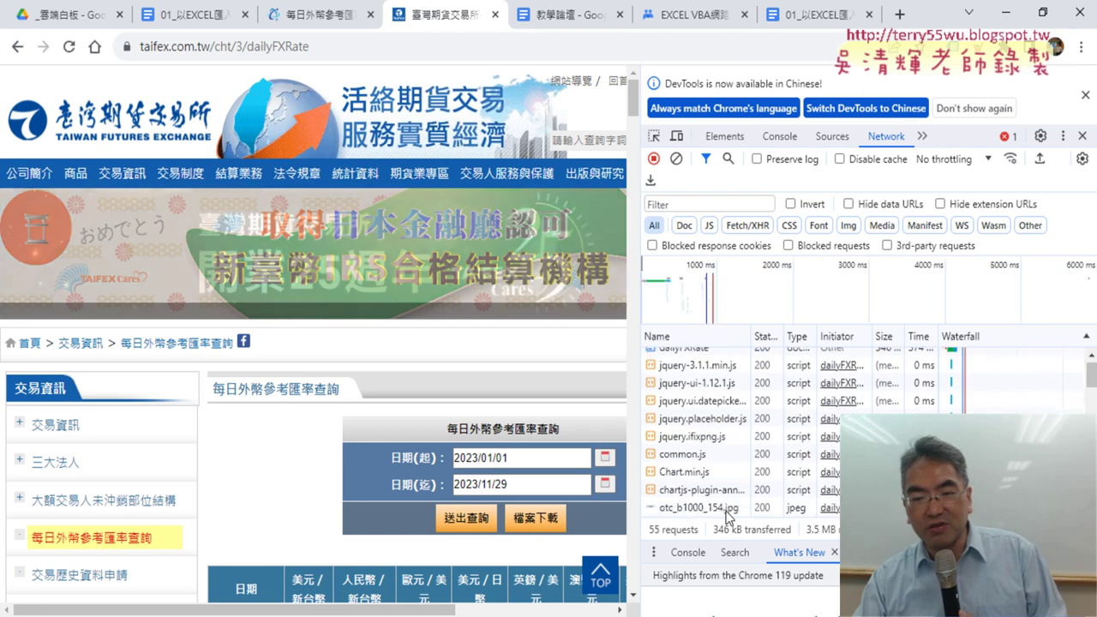
{"action": "scroll", "coordinate": [728, 515], "scroll_direction": "up", "scroll_amount": 5}
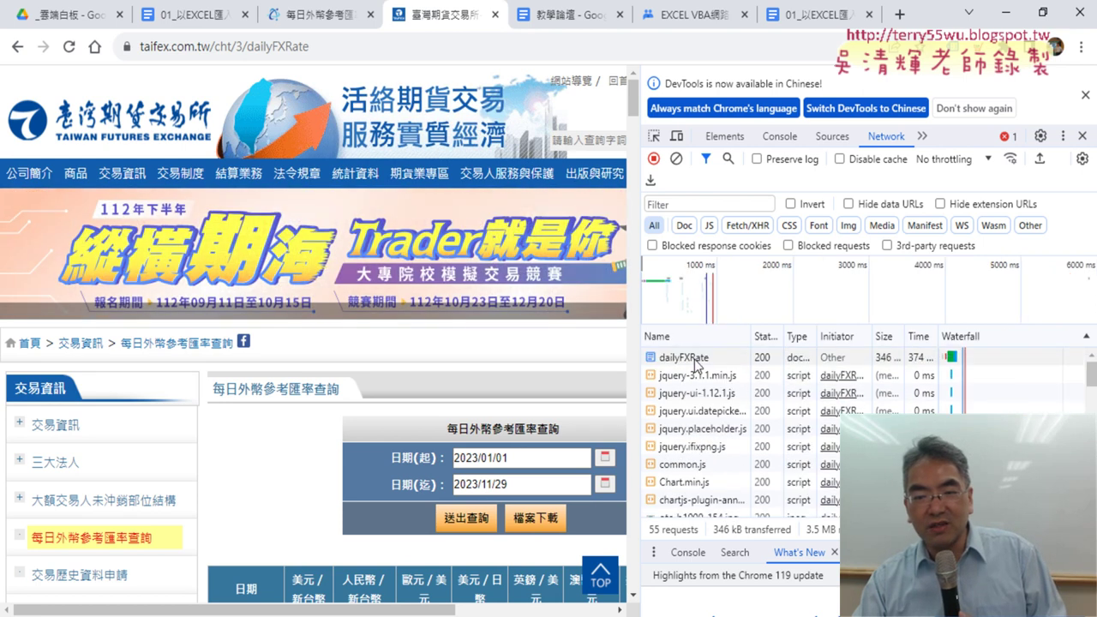
- Show the dailyFXRate request's payload: queryStartDate 2023/01/01, queryEndDate 2023/11/29
{"action": "left_click", "coordinate": [694, 358]}
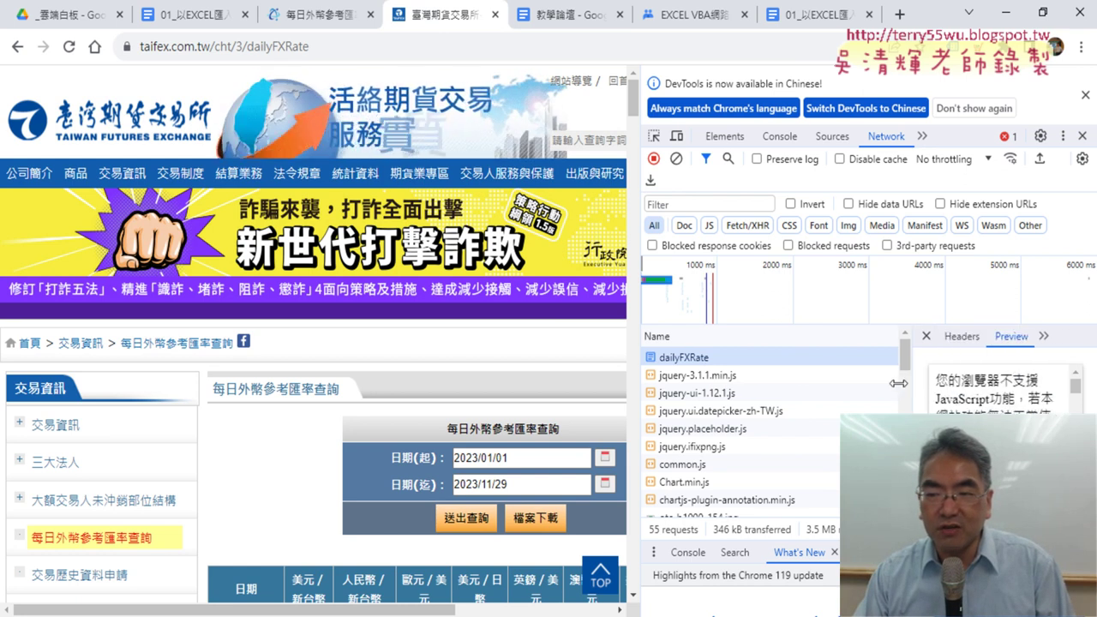
{"action": "left_click_drag", "start_coordinate": [1033, 381], "coordinate": [755, 380]}
{"action": "left_click", "coordinate": [857, 337]}
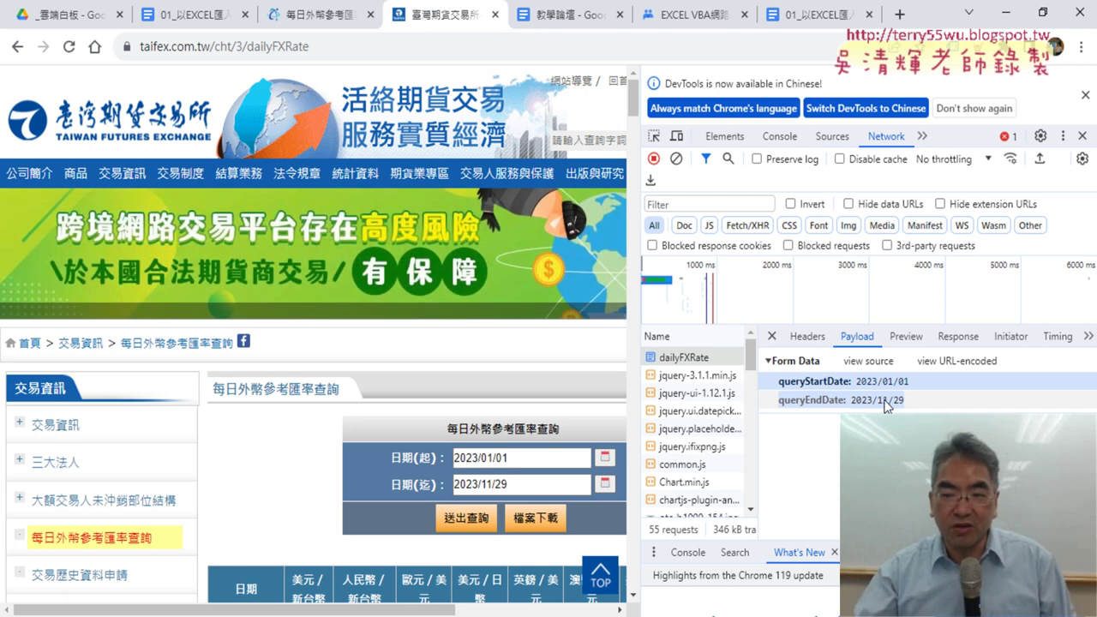
- Change the start date to 2022/01/01 and submit, dismissing the one-year range limit alert
{"action": "left_click", "coordinate": [493, 458]}
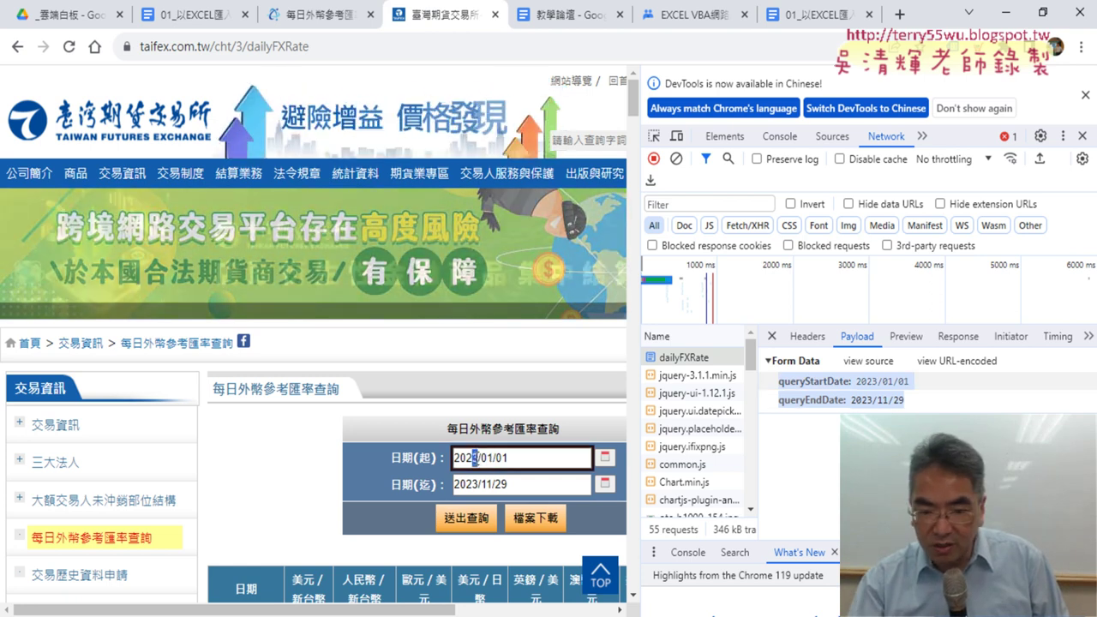
{"action": "left_click", "coordinate": [476, 457]}
{"action": "key", "text": "BackSpace"}
{"action": "type", "text": "2"}
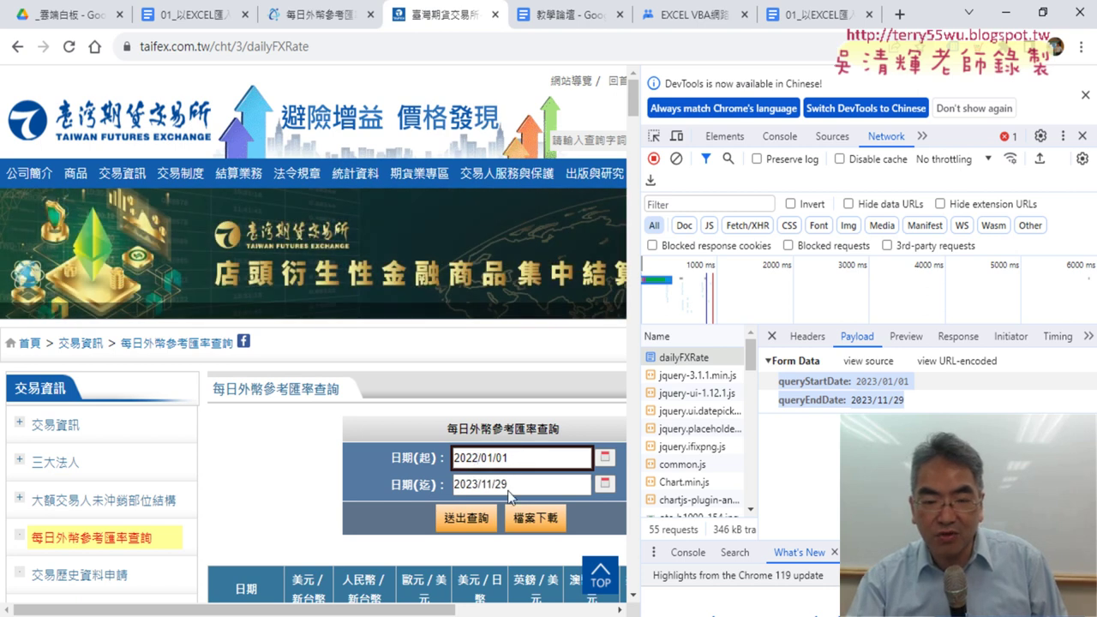
{"action": "left_click", "coordinate": [466, 519]}
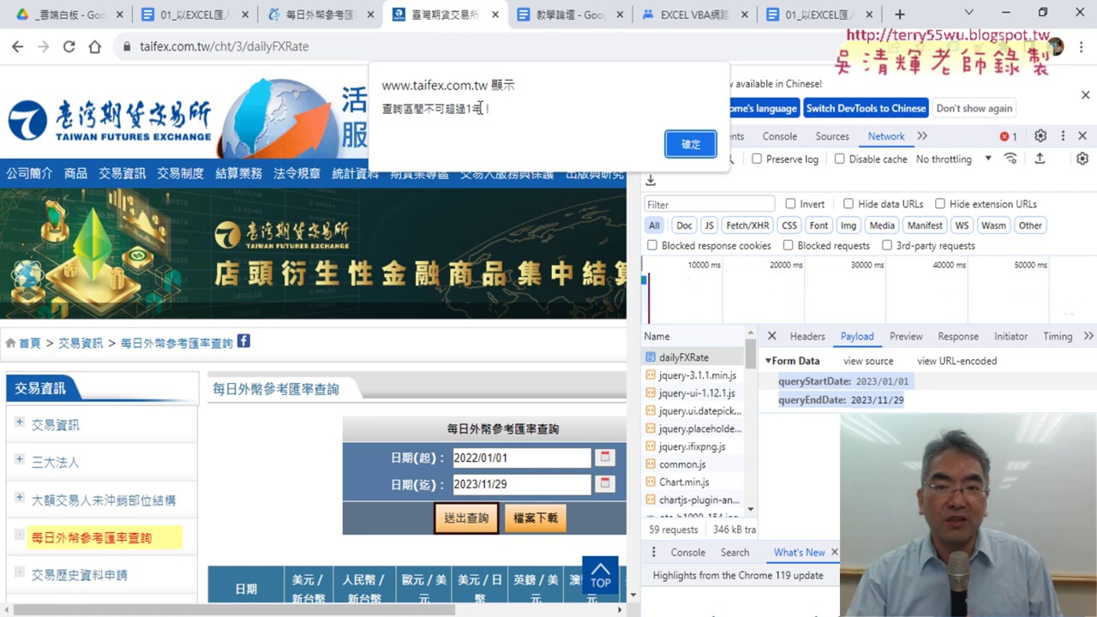
{"action": "key", "text": "Return"}
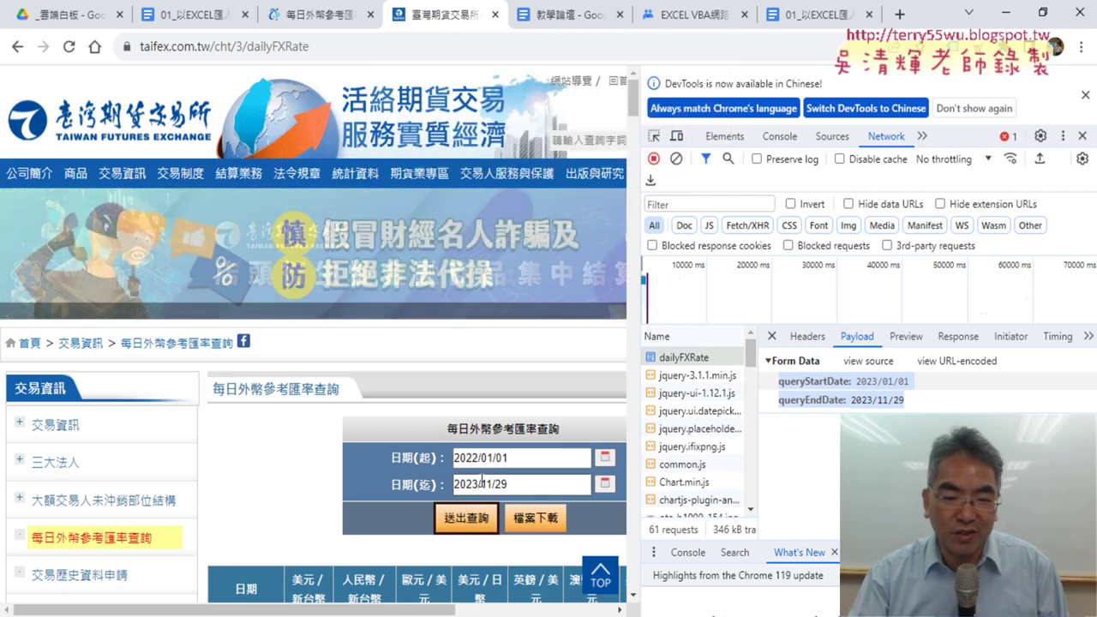
- Change the end date year to 2022, resubmit, and view dailyFXRate's form data
{"action": "left_click_drag", "start_coordinate": [478, 485], "coordinate": [472, 484]}
{"action": "type", "text": "2"}
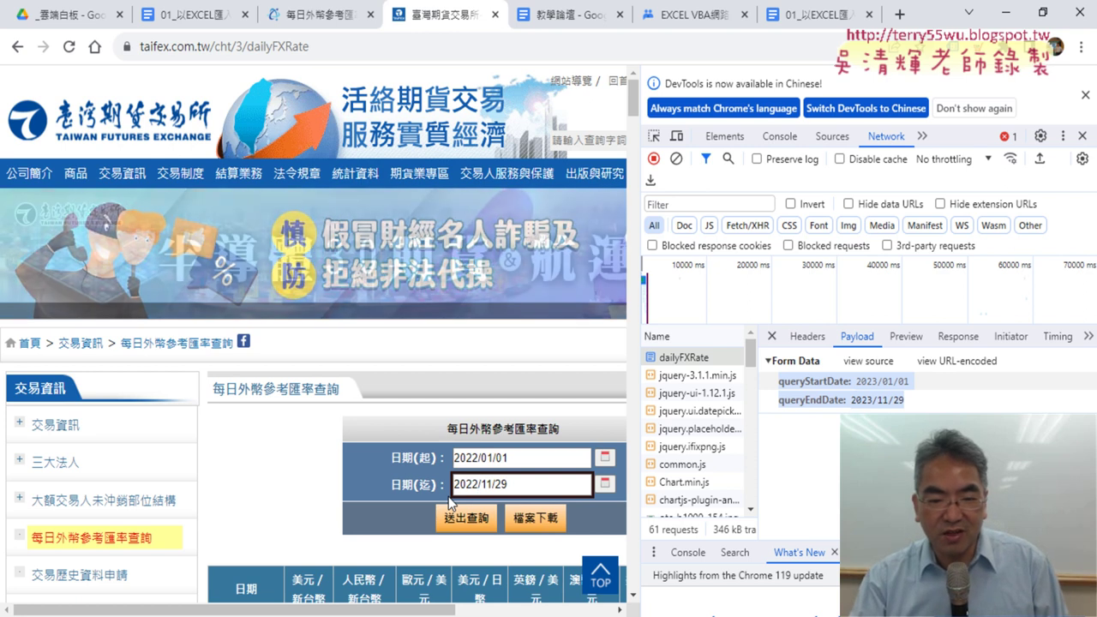
{"action": "left_click", "coordinate": [481, 520]}
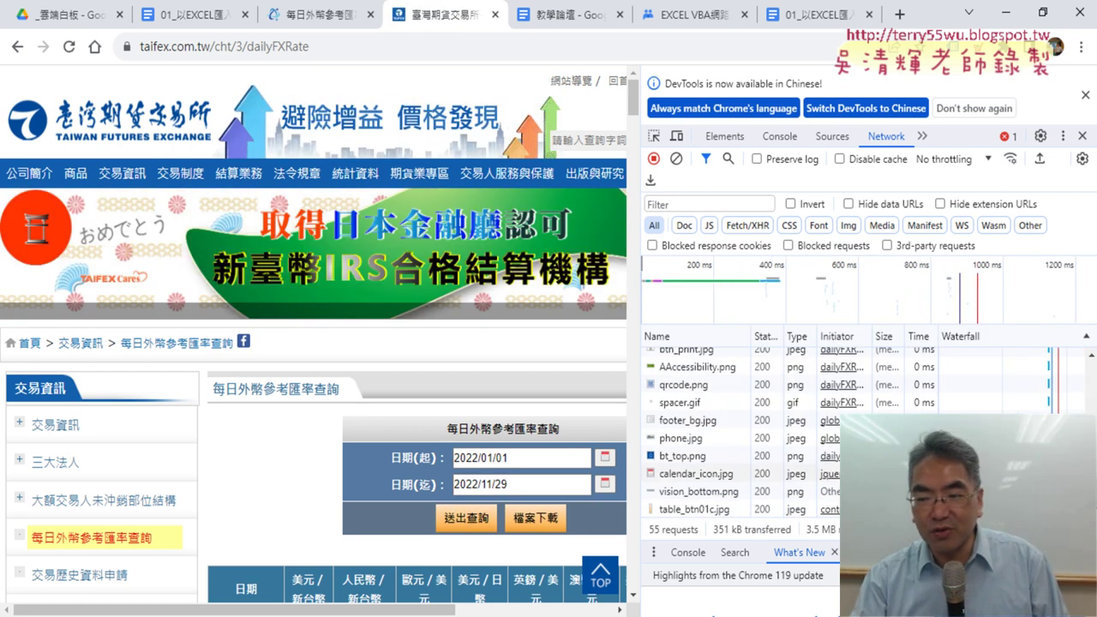
{"action": "left_click_drag", "start_coordinate": [1091, 502], "coordinate": [1092, 366]}
{"action": "left_click", "coordinate": [710, 358]}
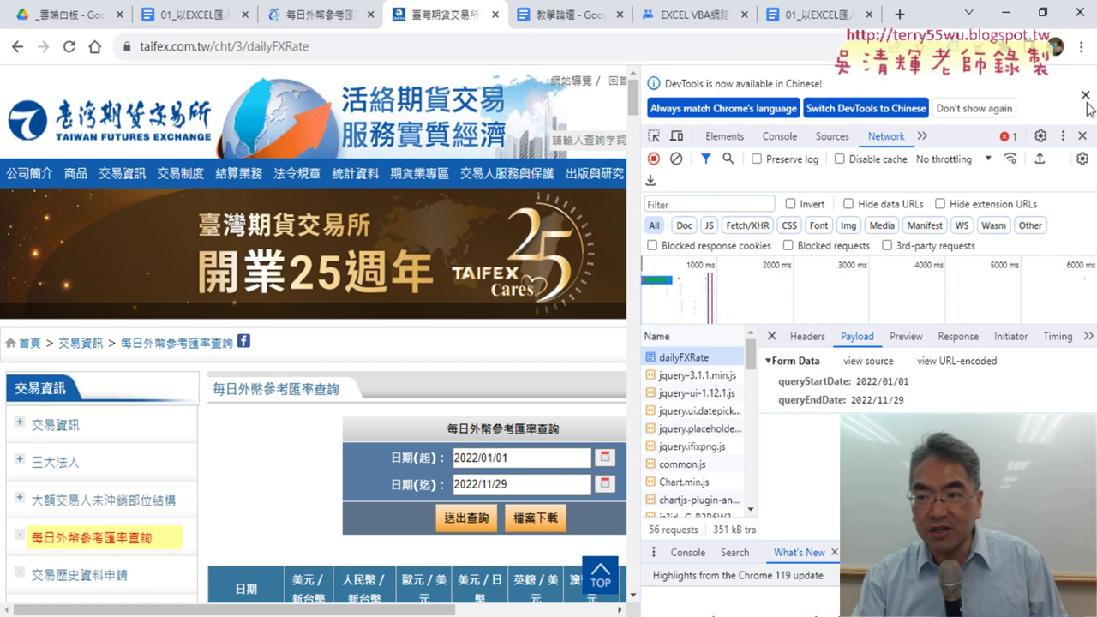
- Close DevTools and check the 2022 table's first row, 2022/01/03 at 27.632 USD/TWD
{"action": "left_click", "coordinate": [1081, 135]}
{"action": "scroll", "coordinate": [918, 301], "scroll_direction": "down", "scroll_amount": 3}
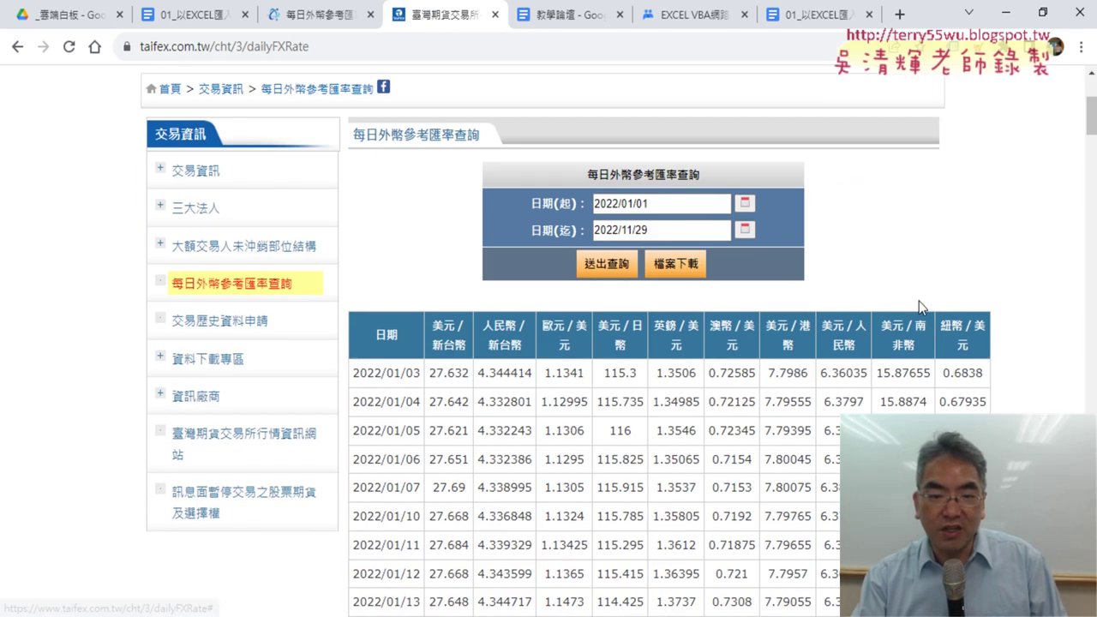
{"action": "scroll", "coordinate": [918, 301], "scroll_direction": "down", "scroll_amount": 2}
{"action": "left_click_drag", "start_coordinate": [355, 207], "coordinate": [477, 202]}
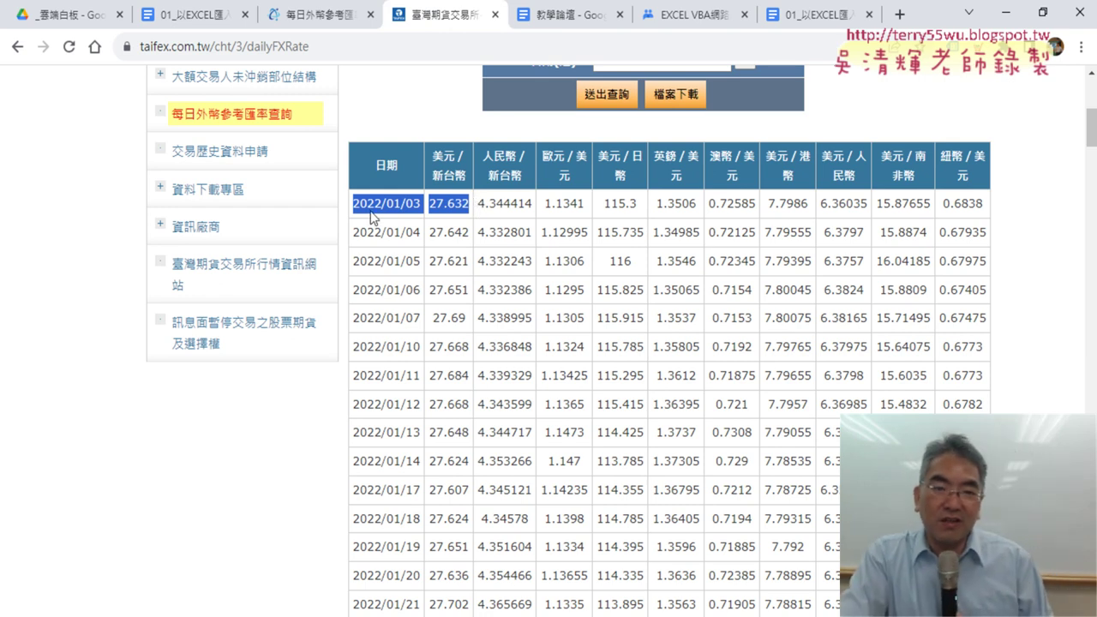
{"action": "left_click", "coordinate": [445, 210]}
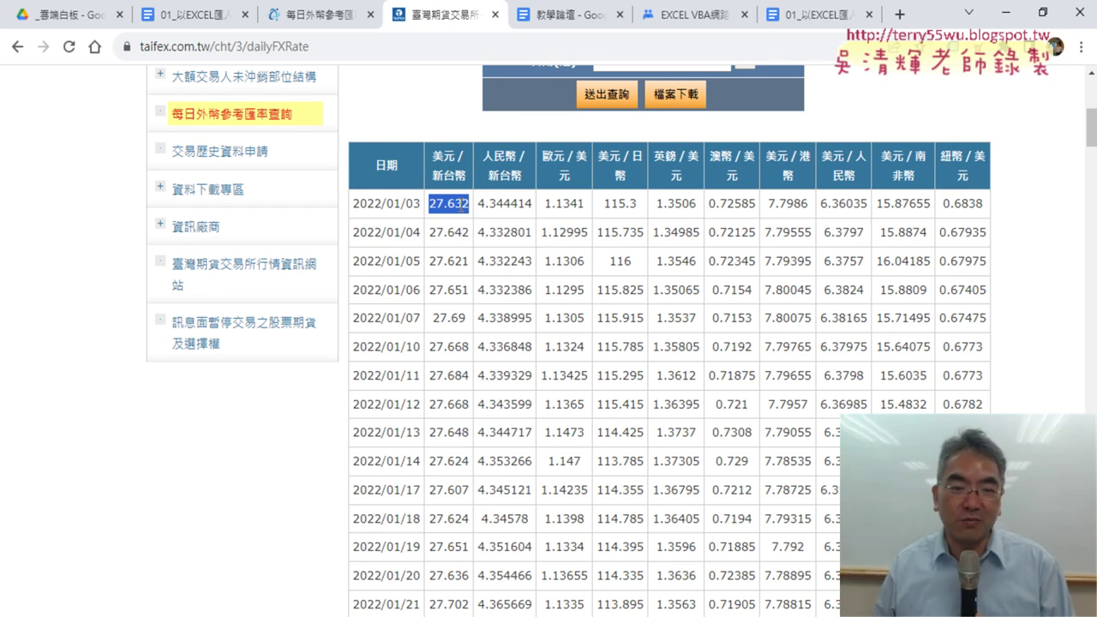
{"action": "scroll", "coordinate": [505, 299], "scroll_direction": "up", "scroll_amount": 3}
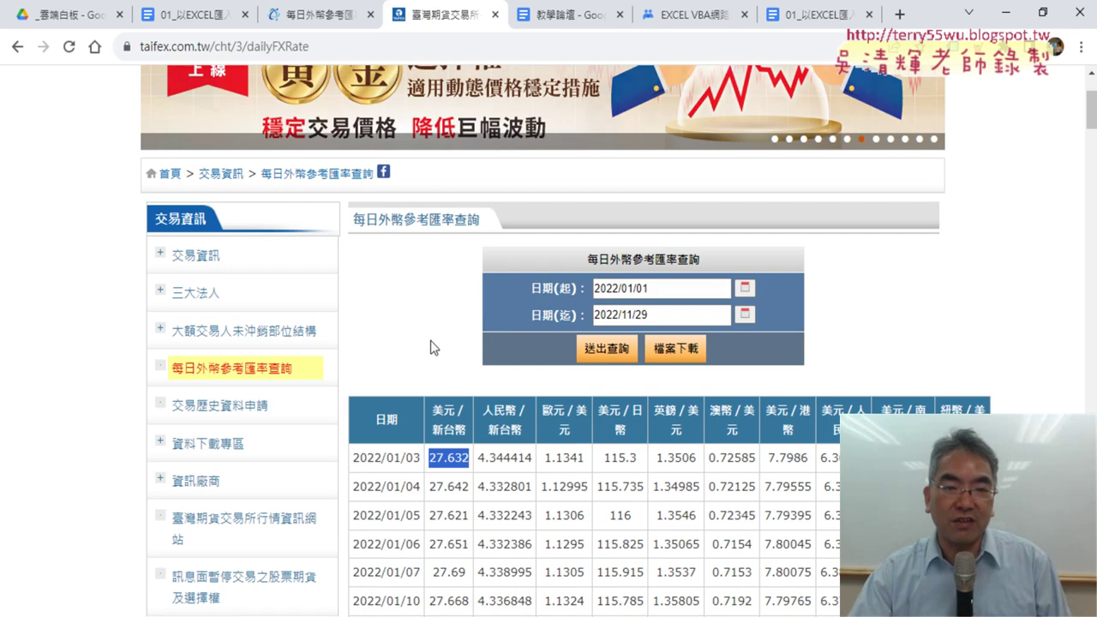
- Open the Drive document 02_用QueryTables下載大樂透歷史資料 and follow its lotto-8.com link
{"action": "left_click", "coordinate": [77, 12]}
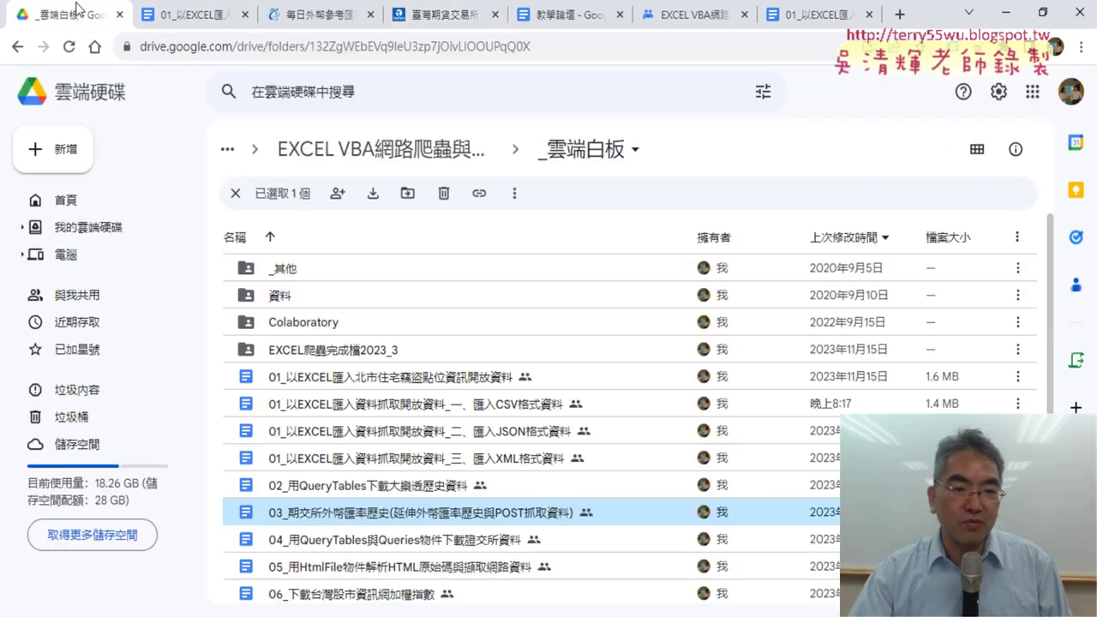
{"action": "scroll", "coordinate": [334, 308], "scroll_direction": "down", "scroll_amount": 1}
{"action": "scroll", "coordinate": [343, 312], "scroll_direction": "down", "scroll_amount": 1}
{"action": "scroll", "coordinate": [351, 322], "scroll_direction": "down", "scroll_amount": 1}
{"action": "left_click", "coordinate": [338, 317]}
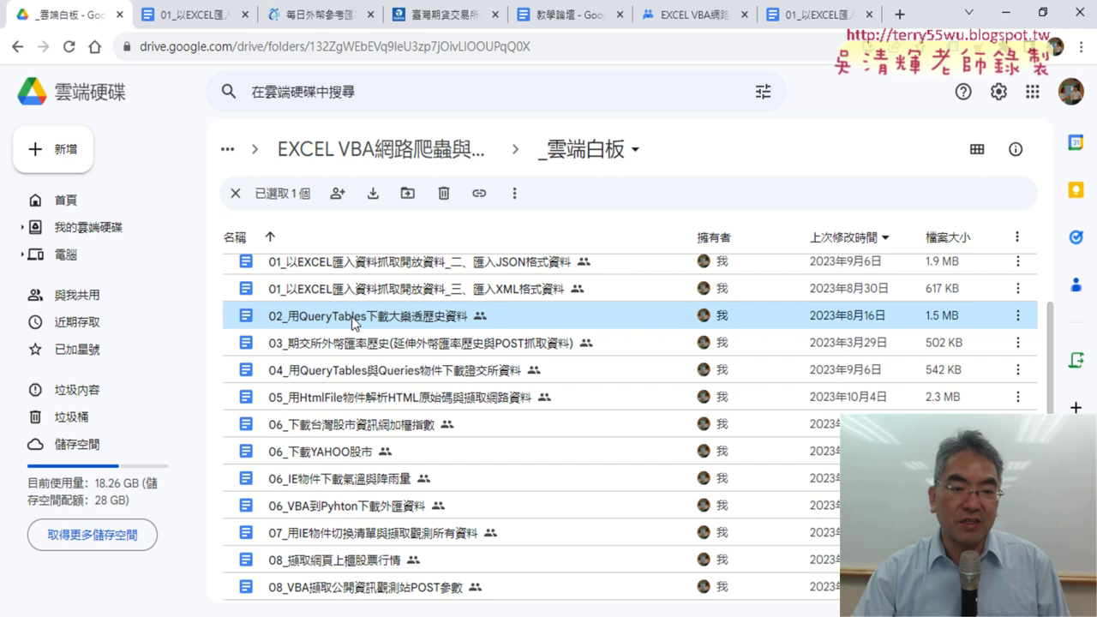
{"action": "double_click", "coordinate": [353, 317]}
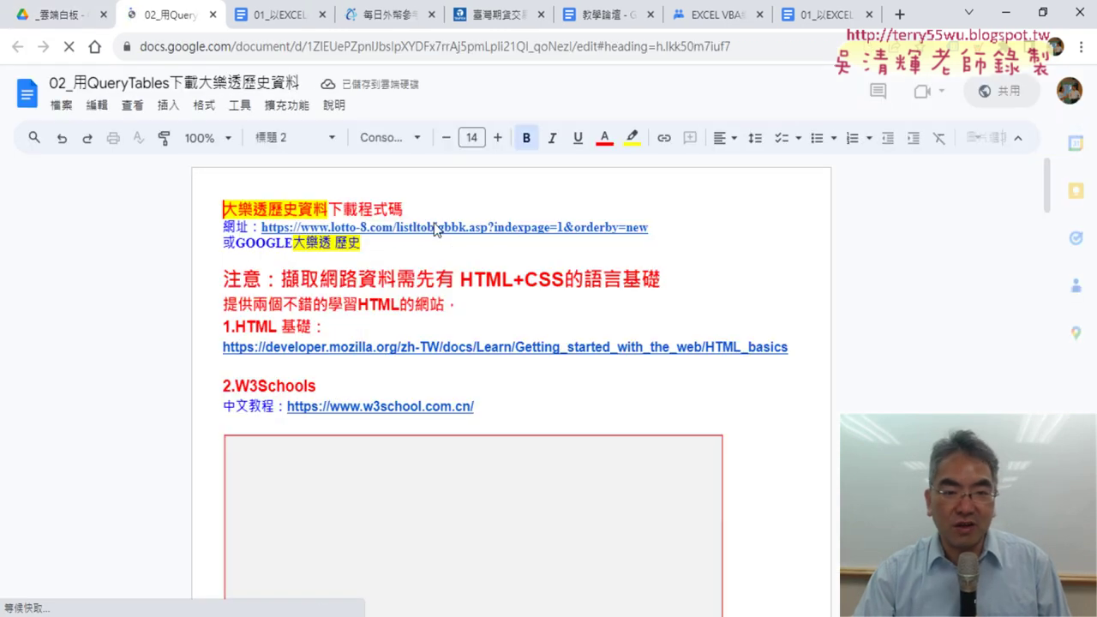
{"action": "left_click", "coordinate": [434, 227]}
{"action": "left_click", "coordinate": [405, 256]}
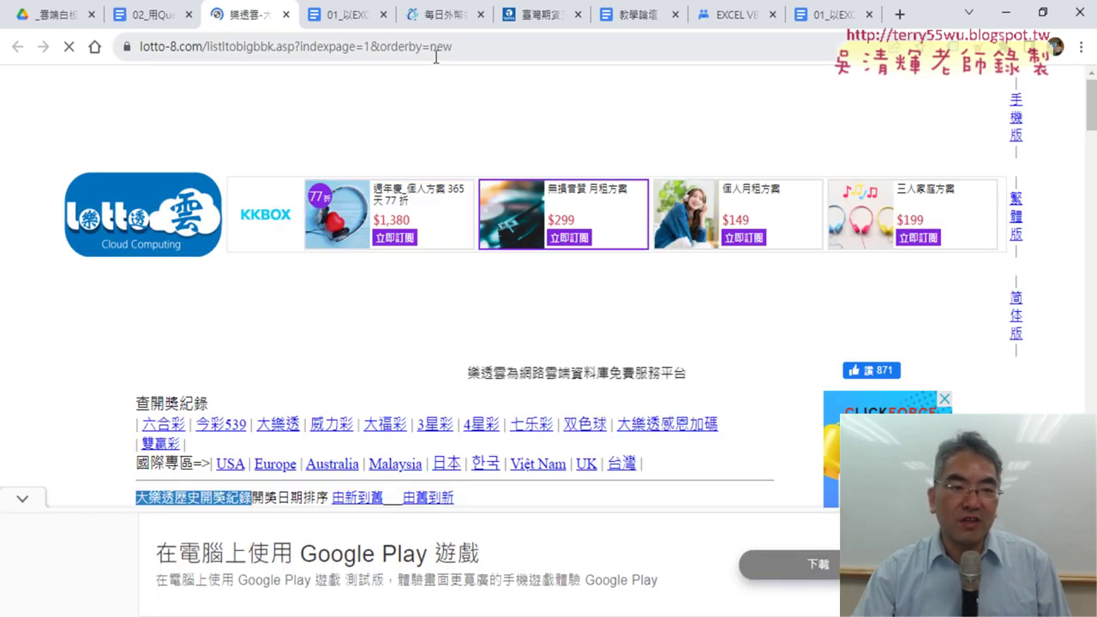
- Go to page 2 of the lotto-8.com lottery history listing
{"action": "left_click_drag", "start_coordinate": [1091, 120], "coordinate": [1093, 392]}
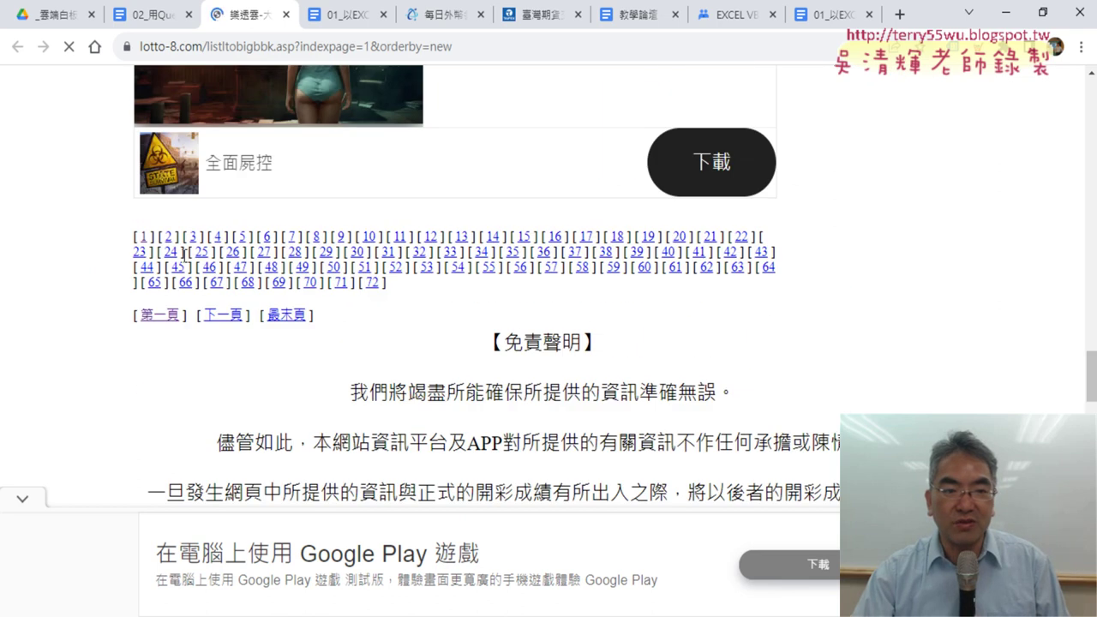
{"action": "left_click", "coordinate": [169, 240]}
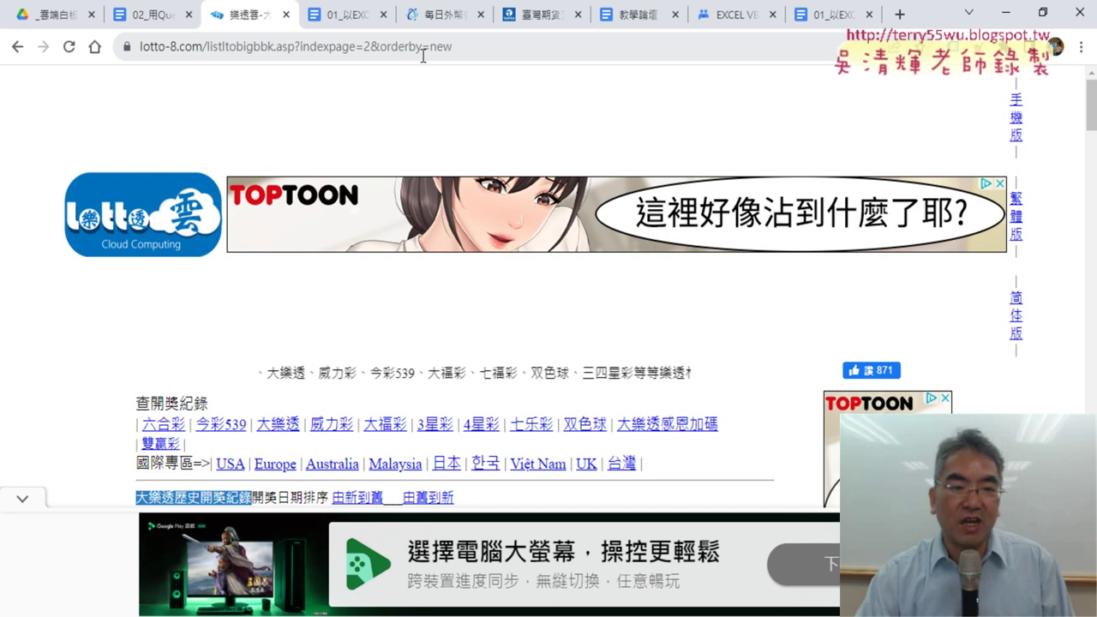
{"action": "scroll", "coordinate": [496, 232], "scroll_direction": "down", "scroll_amount": 6}
{"action": "scroll", "coordinate": [497, 232], "scroll_direction": "down", "scroll_amount": 5}
{"action": "scroll", "coordinate": [233, 254], "scroll_direction": "down", "scroll_amount": 7}
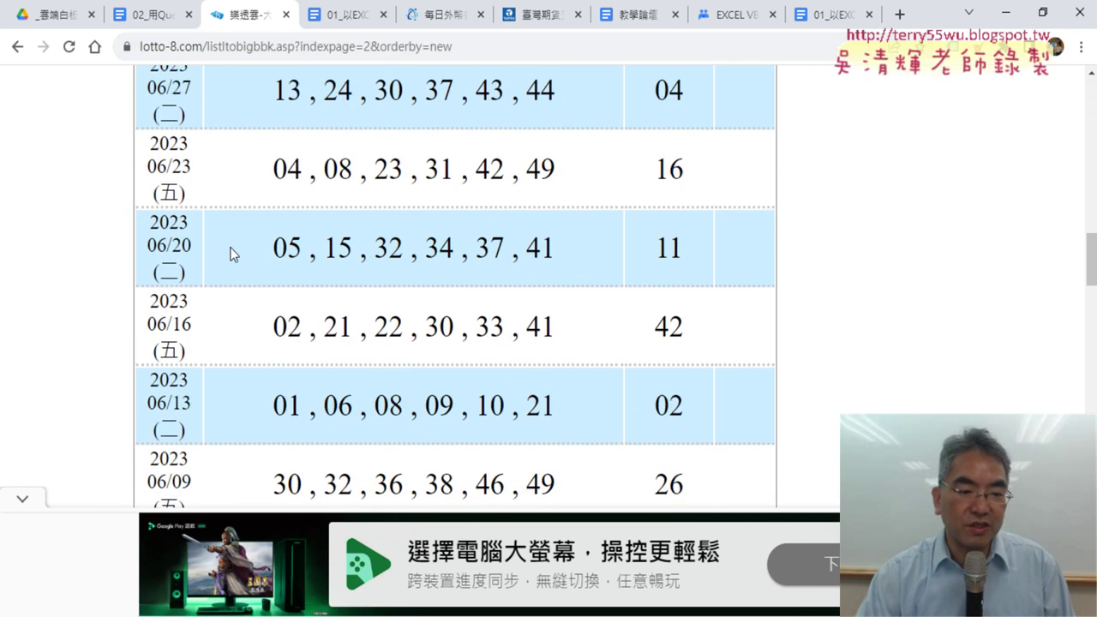
{"action": "scroll", "coordinate": [214, 262], "scroll_direction": "down", "scroll_amount": 8}
{"action": "scroll", "coordinate": [187, 279], "scroll_direction": "down", "scroll_amount": 6}
{"action": "scroll", "coordinate": [187, 278], "scroll_direction": "up", "scroll_amount": 1}
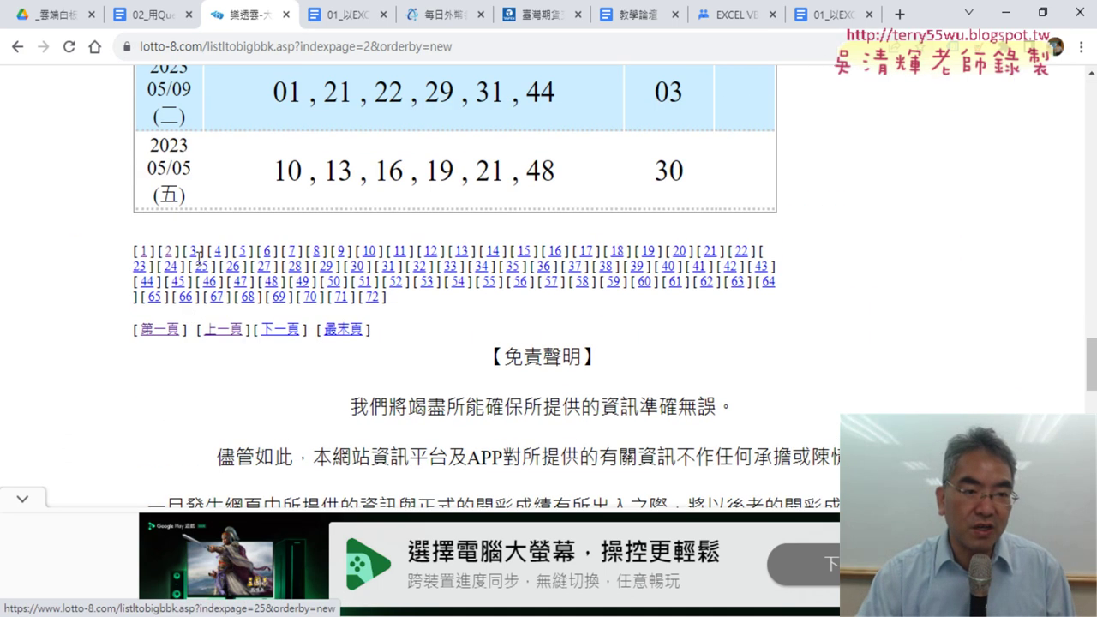
- Go to page 3 and show indexpage=3 in the address bar
{"action": "left_click", "coordinate": [195, 253]}
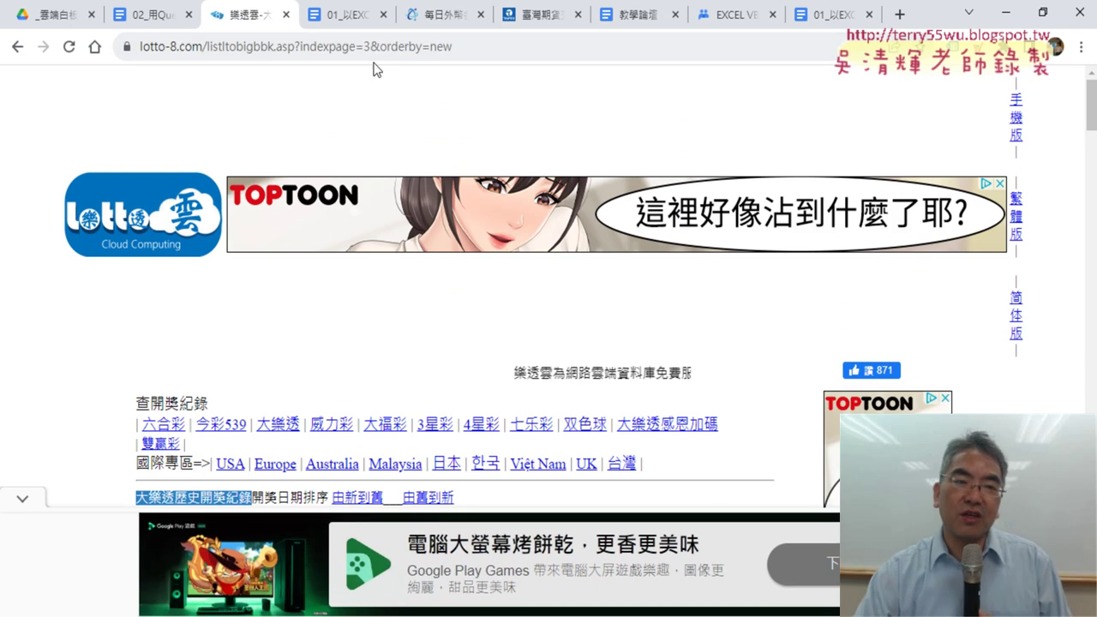
{"action": "left_click", "coordinate": [313, 52]}
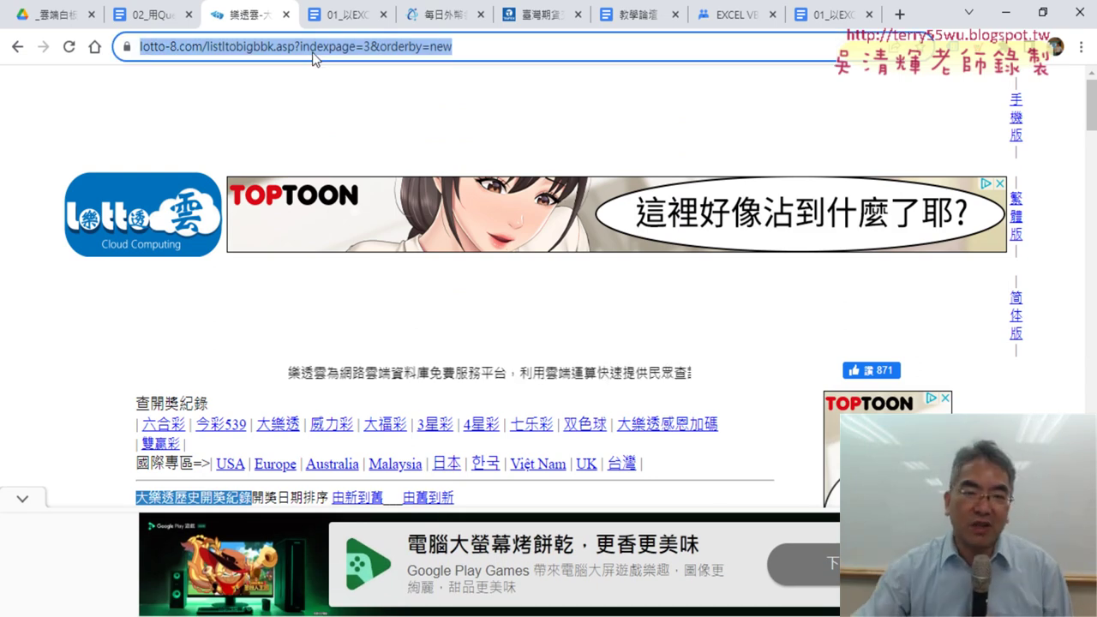
{"action": "scroll", "coordinate": [382, 264], "scroll_direction": "down", "scroll_amount": 7}
{"action": "scroll", "coordinate": [382, 264], "scroll_direction": "up", "scroll_amount": 1}
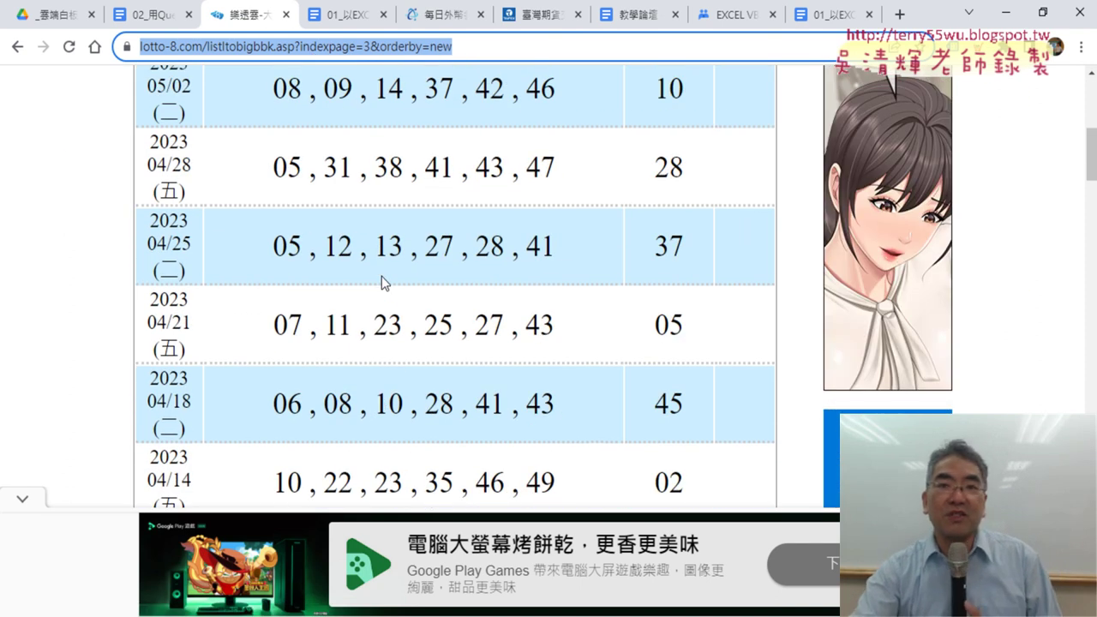
{"action": "scroll", "coordinate": [381, 276], "scroll_direction": "up", "scroll_amount": 1}
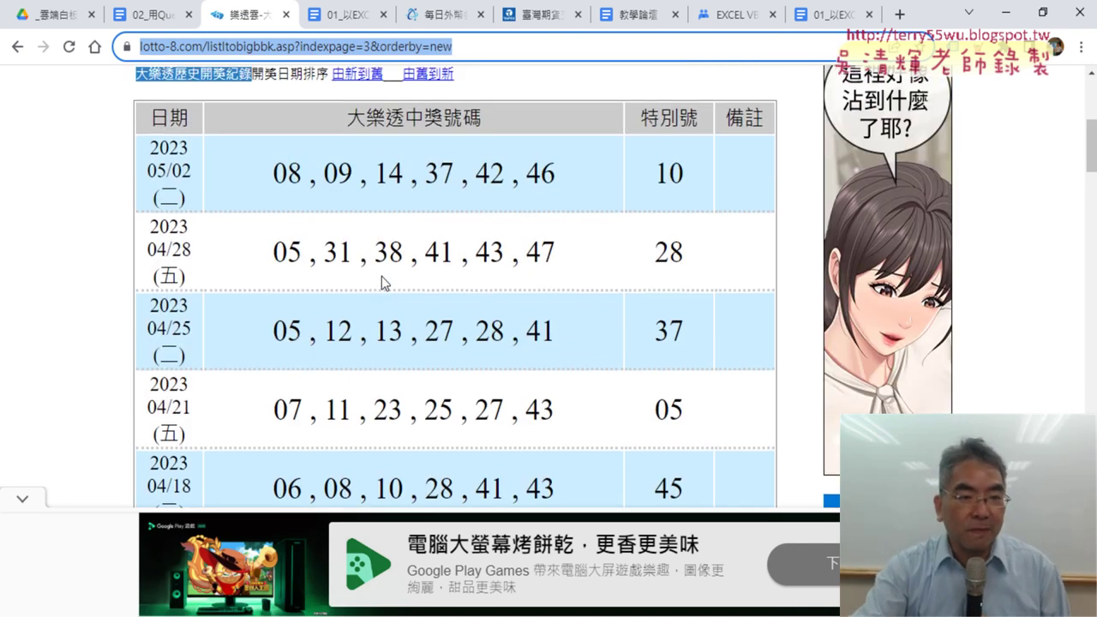
{"action": "scroll", "coordinate": [381, 276], "scroll_direction": "up", "scroll_amount": 1}
- Inspect the 日期 header and select the enclosing table class auto-style4 element
{"action": "right_click", "coordinate": [158, 200]}
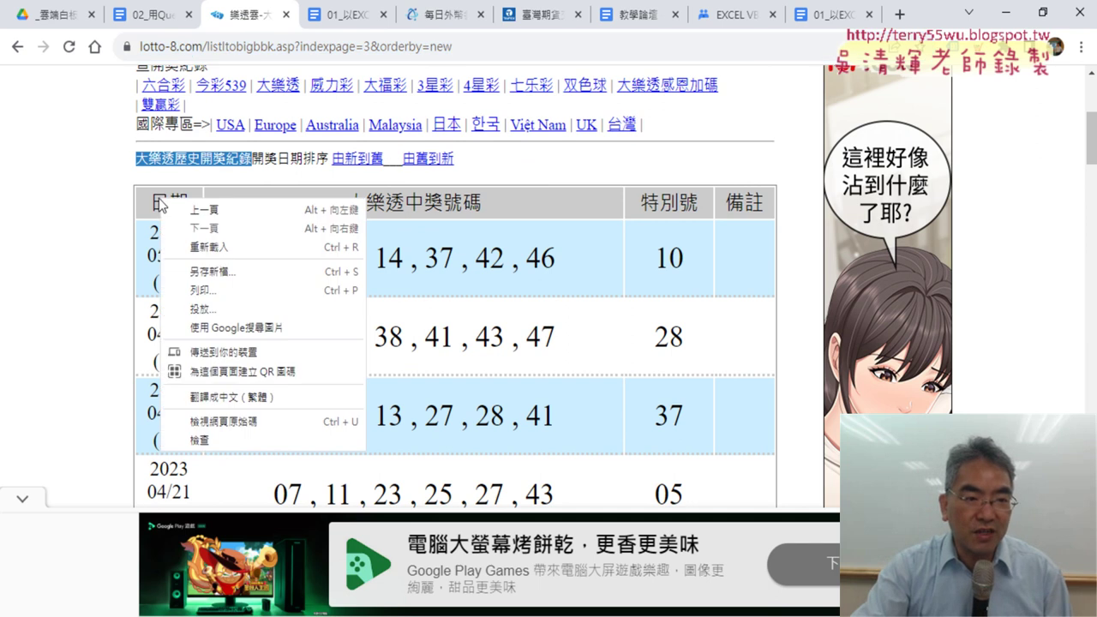
{"action": "left_click", "coordinate": [205, 442]}
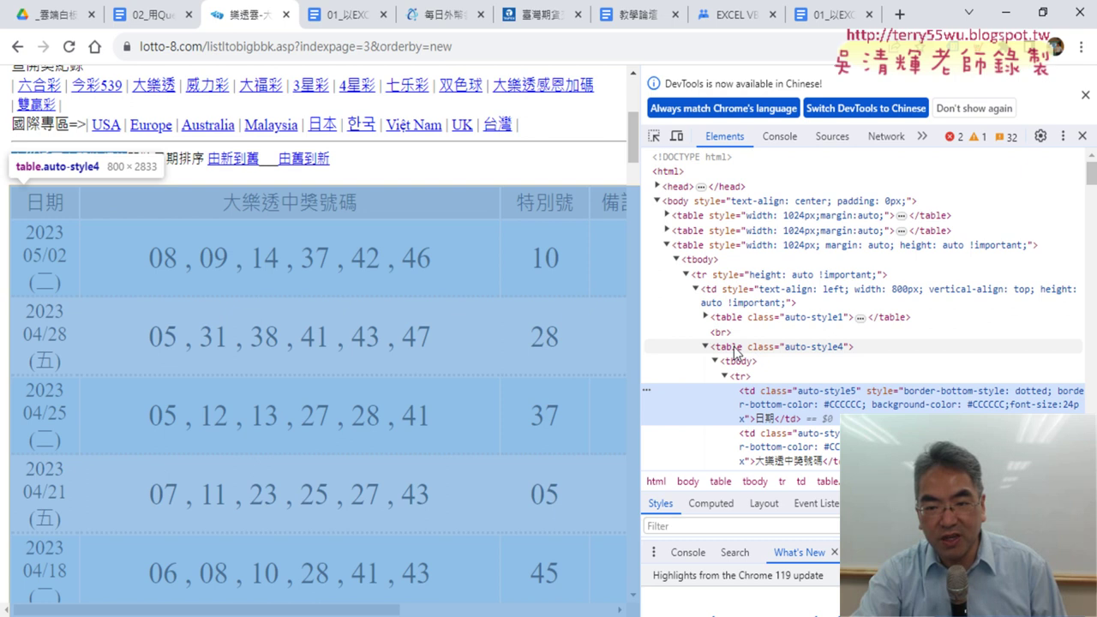
{"action": "left_click", "coordinate": [735, 348]}
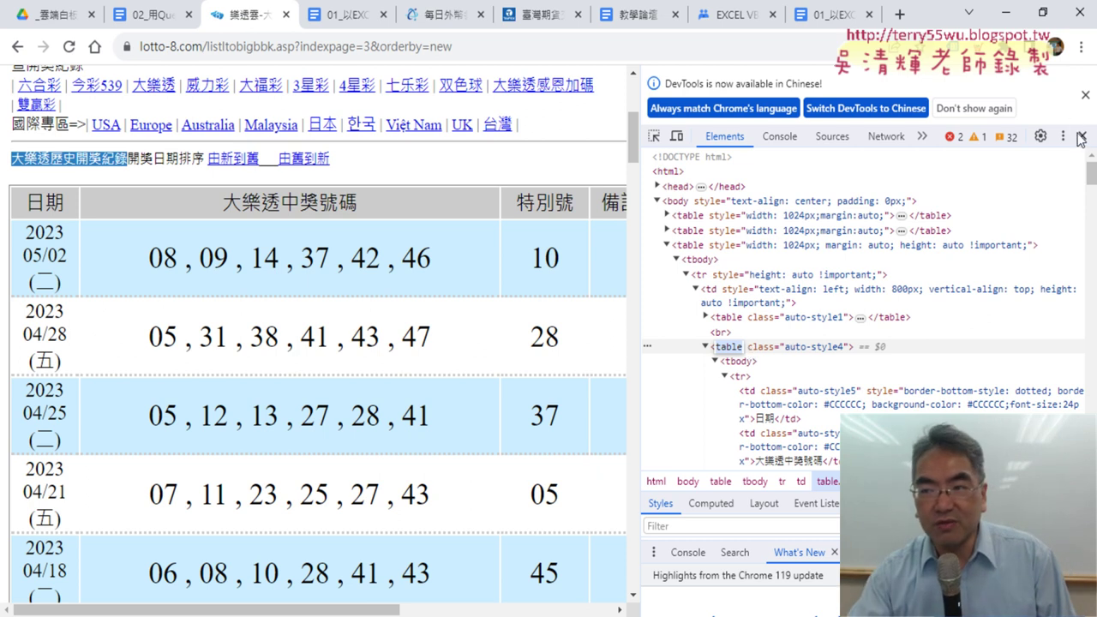
- Close DevTools and select the page-number links at the bottom of page 3
{"action": "left_click", "coordinate": [1082, 138]}
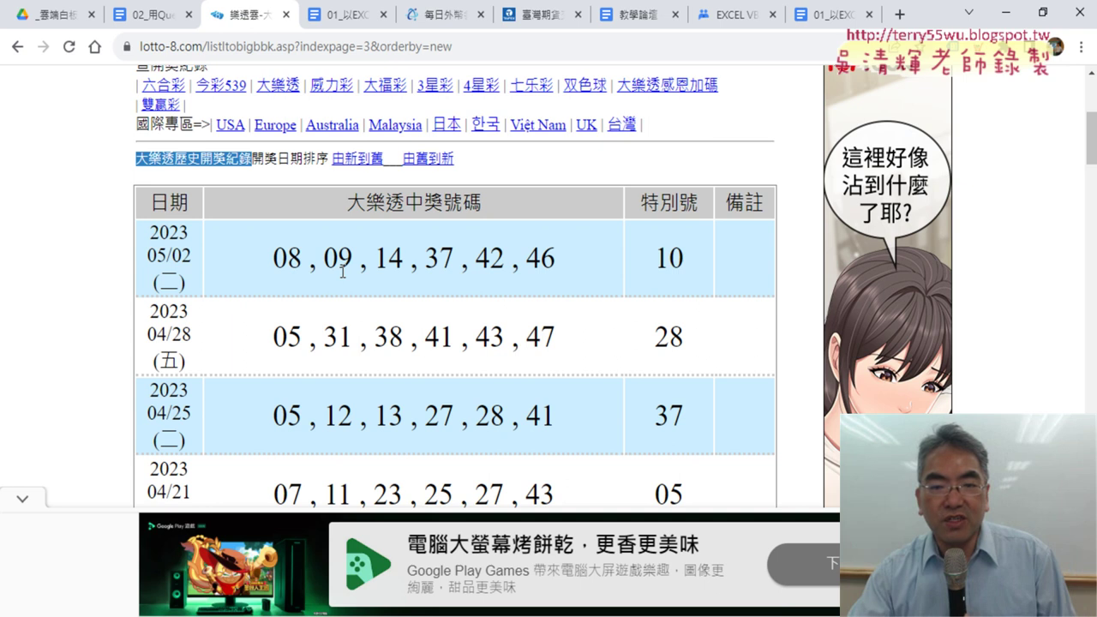
{"action": "scroll", "coordinate": [342, 271], "scroll_direction": "down", "scroll_amount": 1}
{"action": "scroll", "coordinate": [339, 344], "scroll_direction": "down", "scroll_amount": 3}
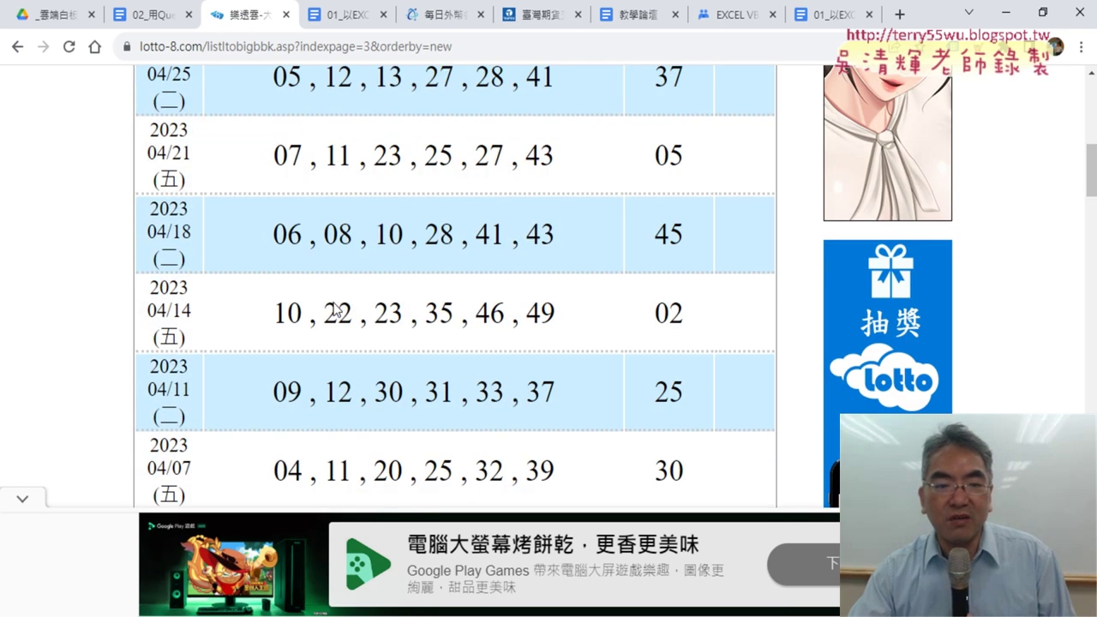
{"action": "scroll", "coordinate": [336, 317], "scroll_direction": "down", "scroll_amount": 4}
{"action": "scroll", "coordinate": [335, 309], "scroll_direction": "down", "scroll_amount": 6}
{"action": "scroll", "coordinate": [335, 308], "scroll_direction": "down", "scroll_amount": 7}
{"action": "scroll", "coordinate": [339, 302], "scroll_direction": "down", "scroll_amount": 3}
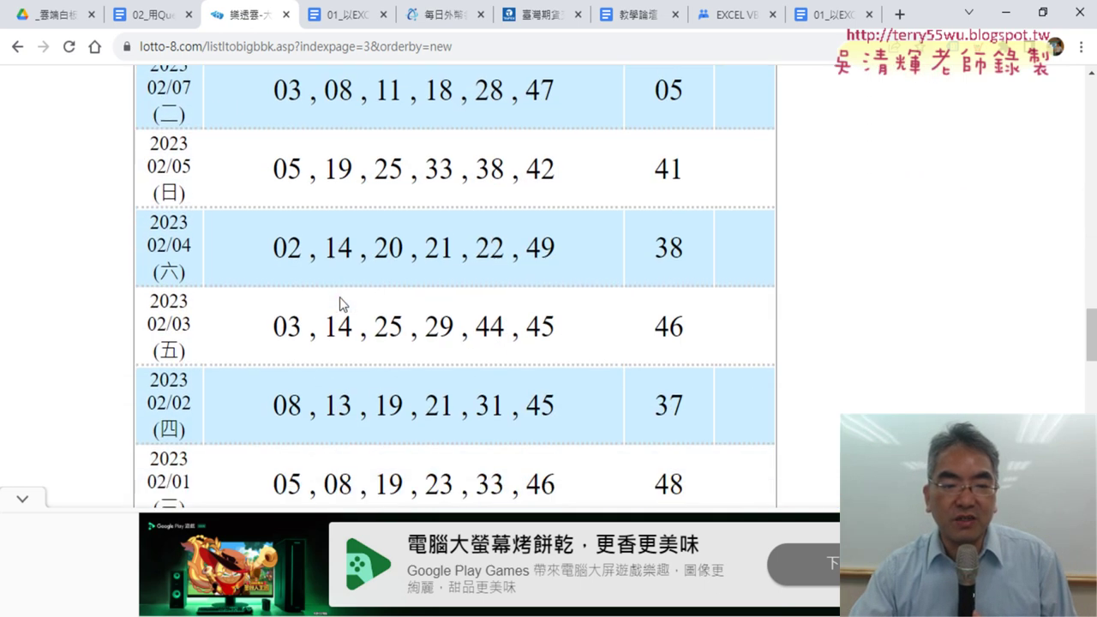
{"action": "scroll", "coordinate": [360, 296], "scroll_direction": "down", "scroll_amount": 6}
{"action": "scroll", "coordinate": [392, 288], "scroll_direction": "up", "scroll_amount": 2}
{"action": "left_click_drag", "start_coordinate": [335, 295], "coordinate": [134, 252]}
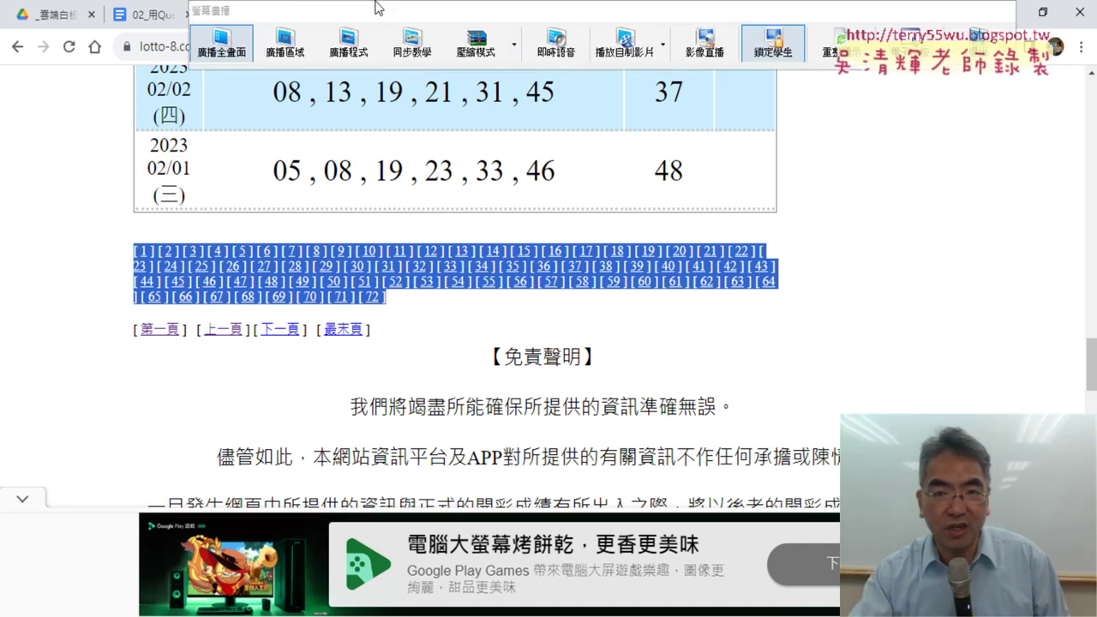
- Stop the broadcast and return to the teacher window's student screen thumbnails
{"action": "left_click", "coordinate": [978, 43]}
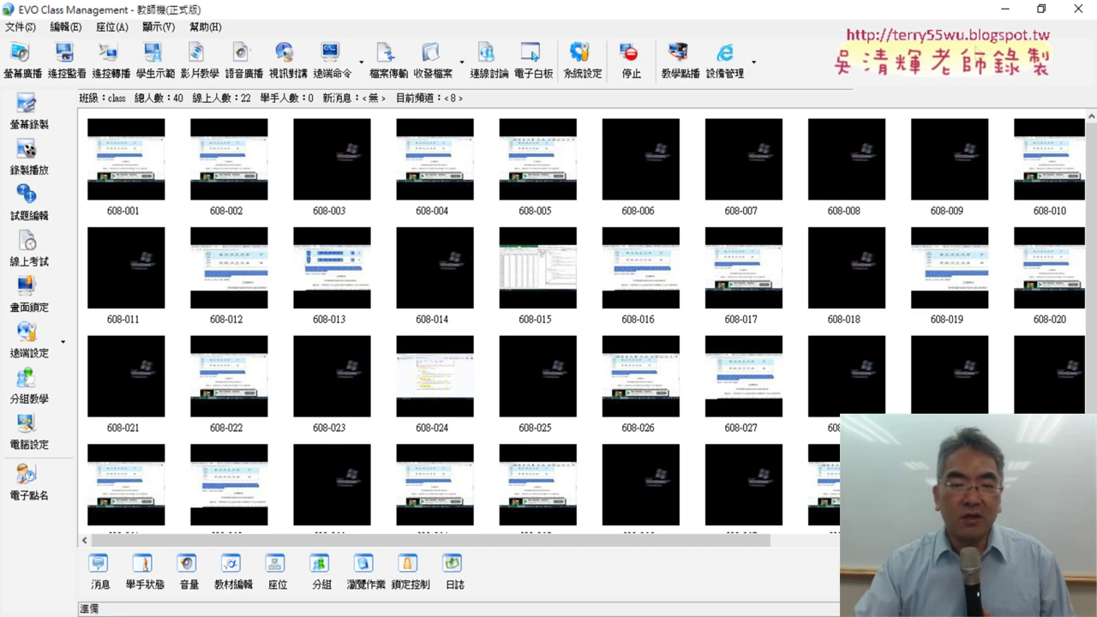